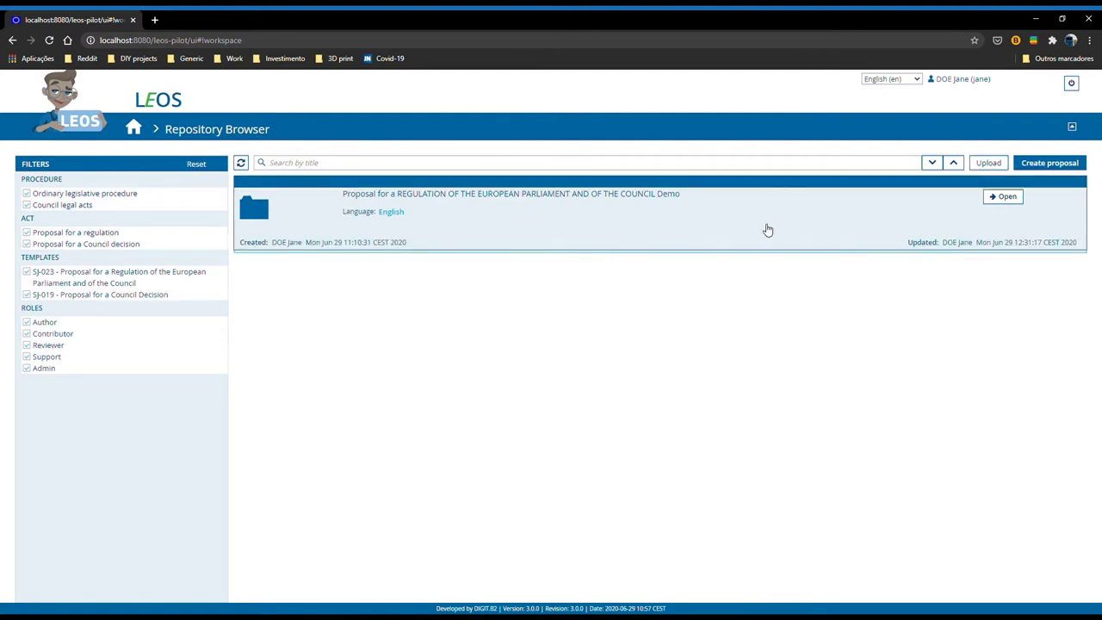
# - Open the demo regulation proposal's legal text and start editing its document structure inline
pyautogui.click(1010, 202)
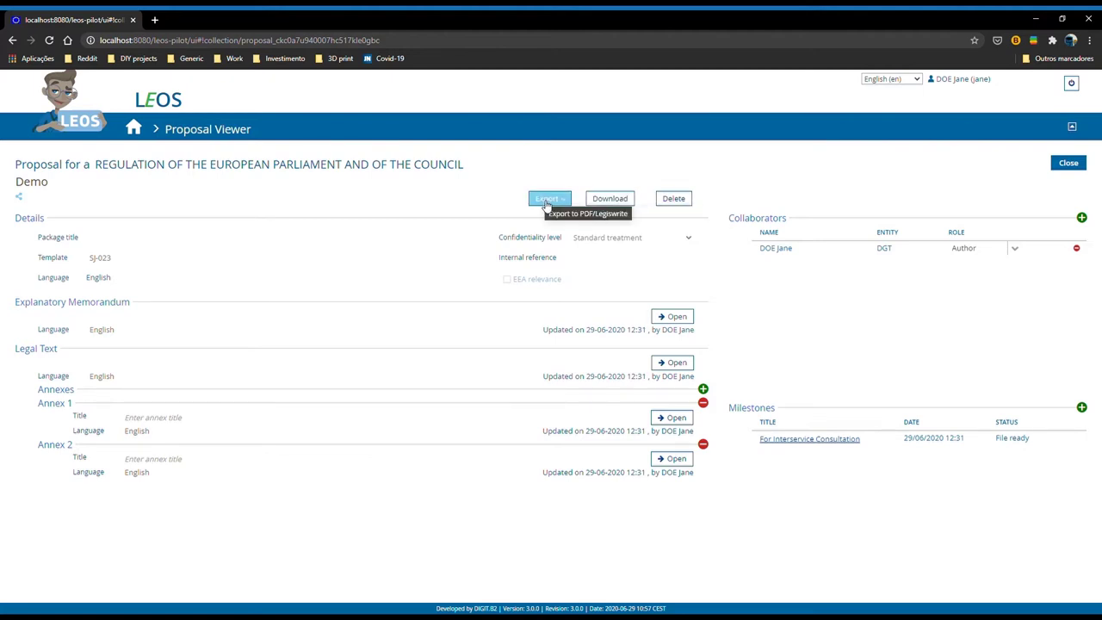
pyautogui.click(842, 312)
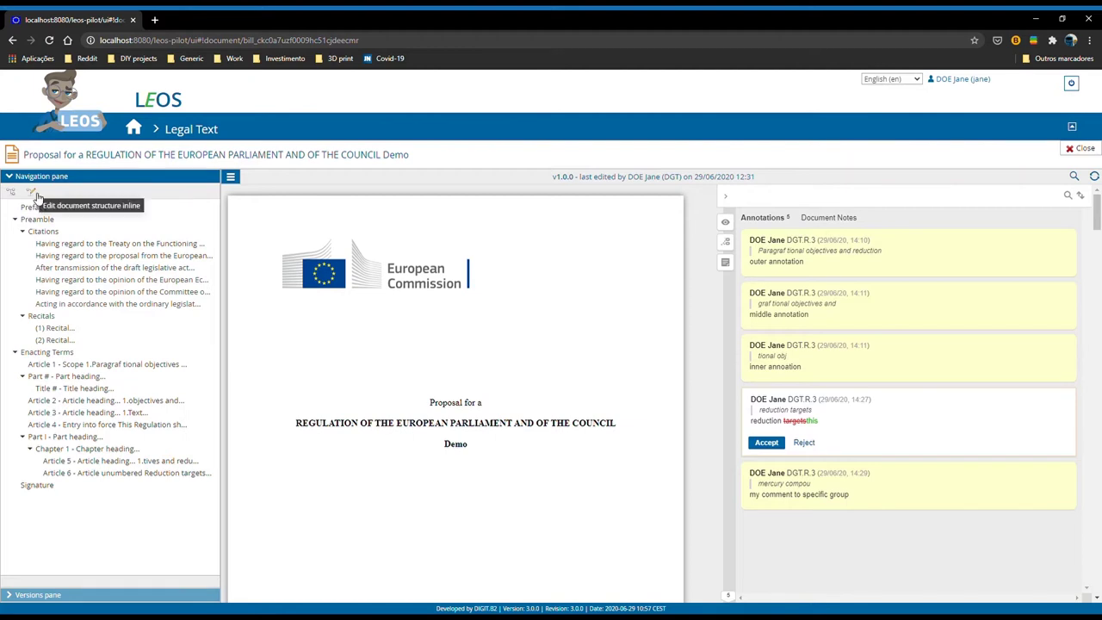
pyautogui.click(34, 194)
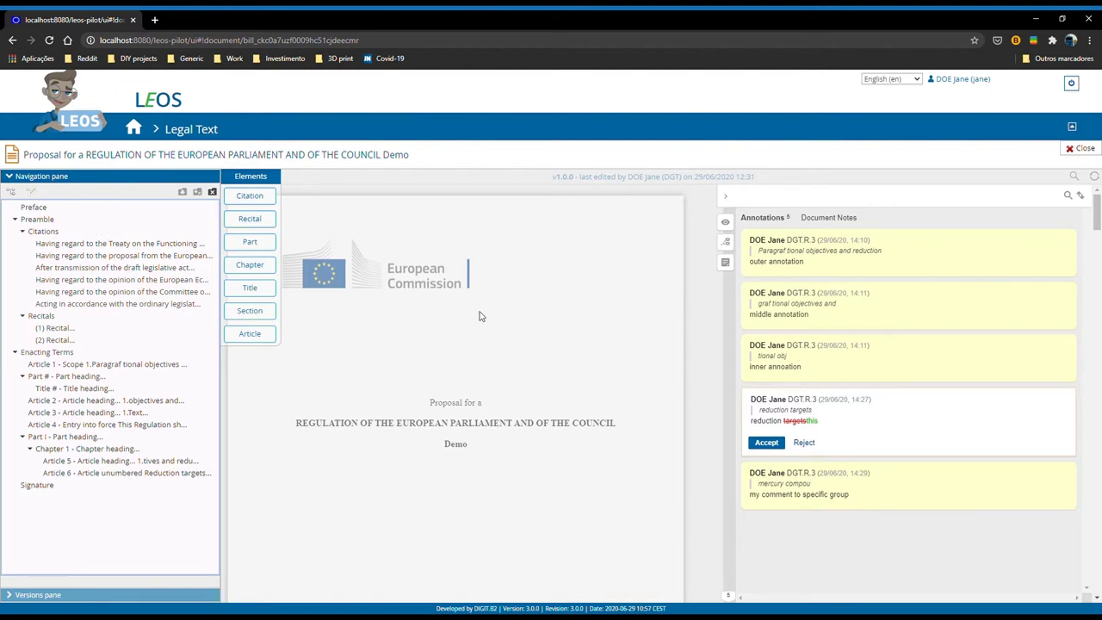
pyautogui.scroll(-2, 491, 311)
pyautogui.scroll(3, 491, 310)
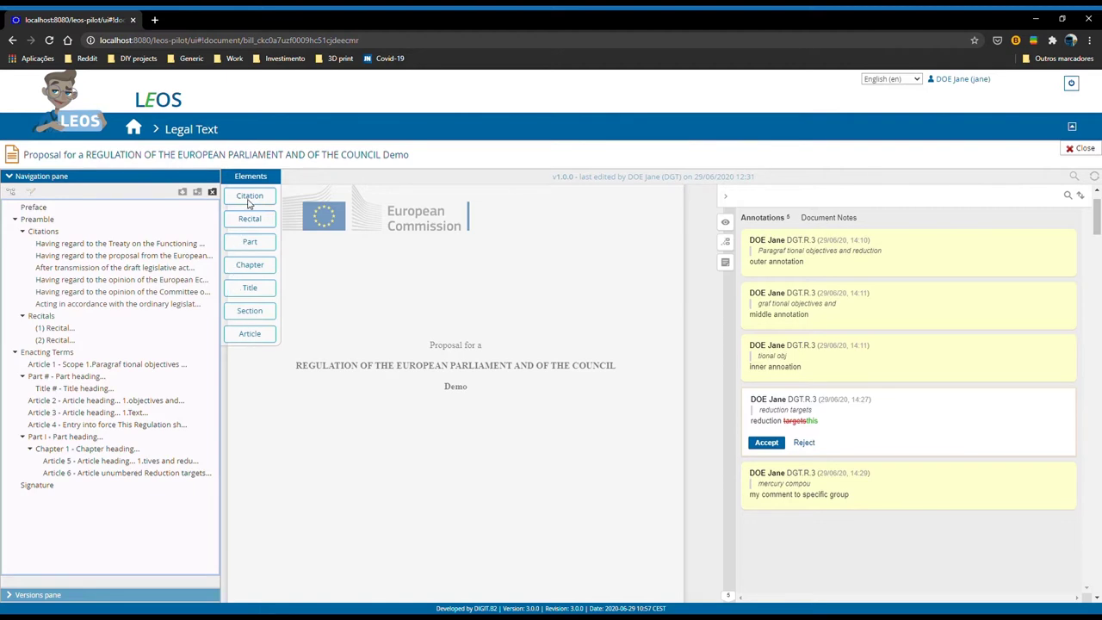
# - Add a citation and a recital at the end of their lists, an article after Article 3 and a part before Article 3, and save
pyautogui.moveTo(248, 203); pyautogui.dragTo(118, 310)
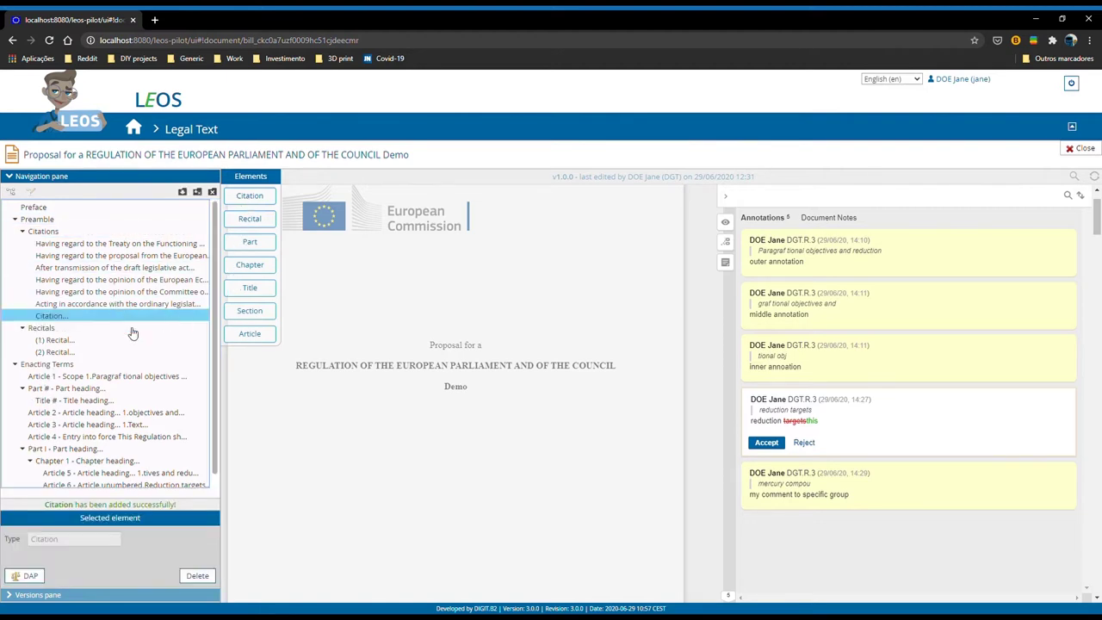
pyautogui.moveTo(123, 352); pyautogui.dragTo(123, 353)
pyautogui.moveTo(102, 428); pyautogui.dragTo(109, 404)
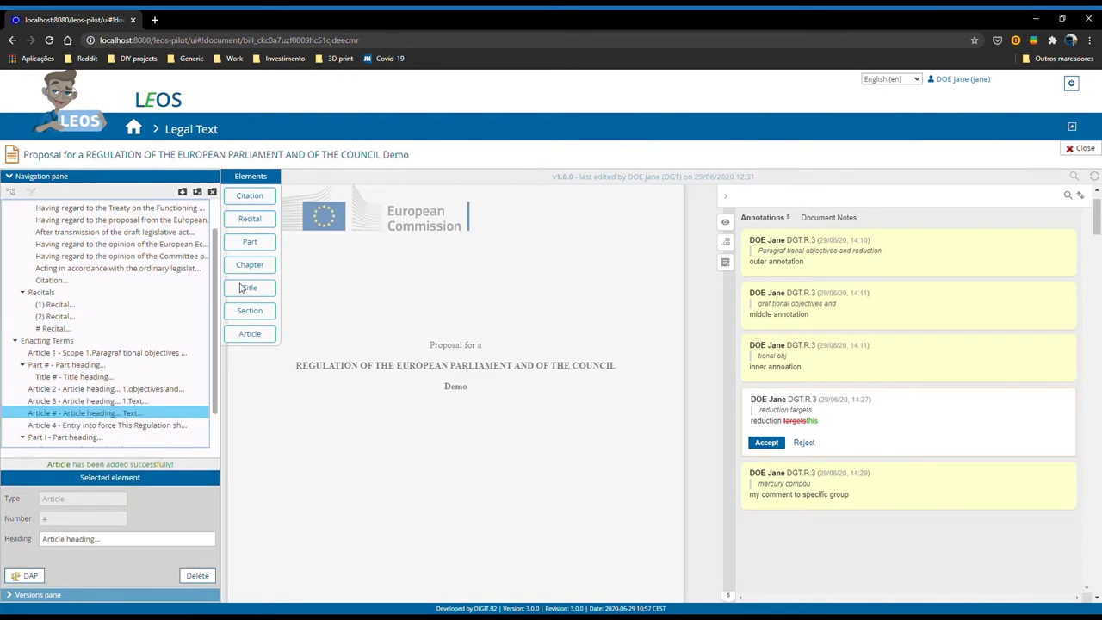
pyautogui.moveTo(96, 396); pyautogui.dragTo(97, 401)
pyautogui.scroll(-1, 152, 392)
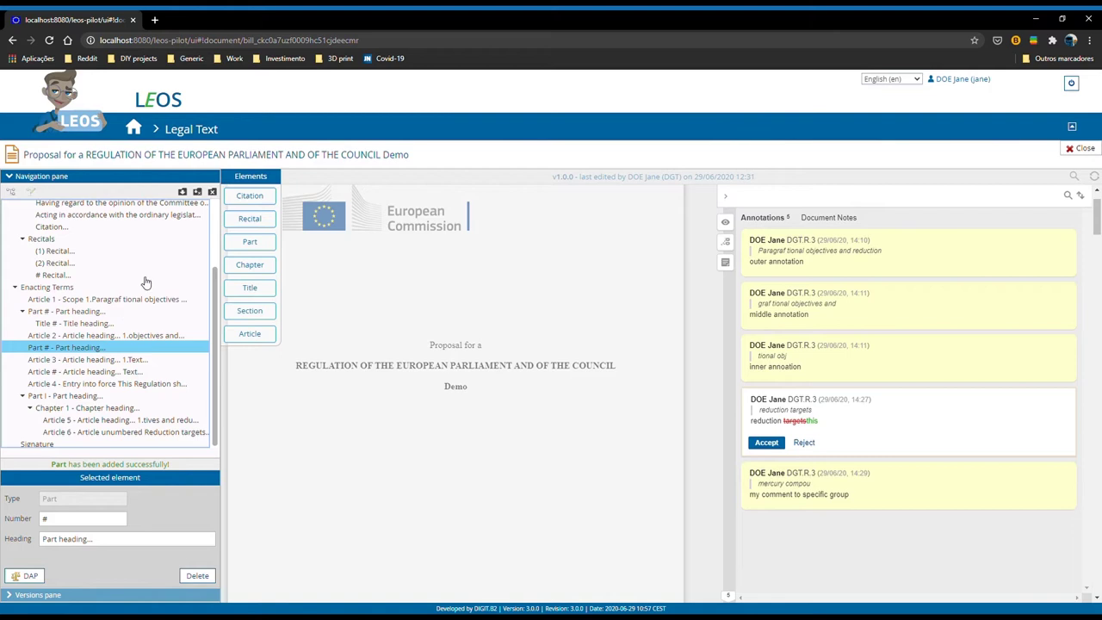
pyautogui.click(183, 193)
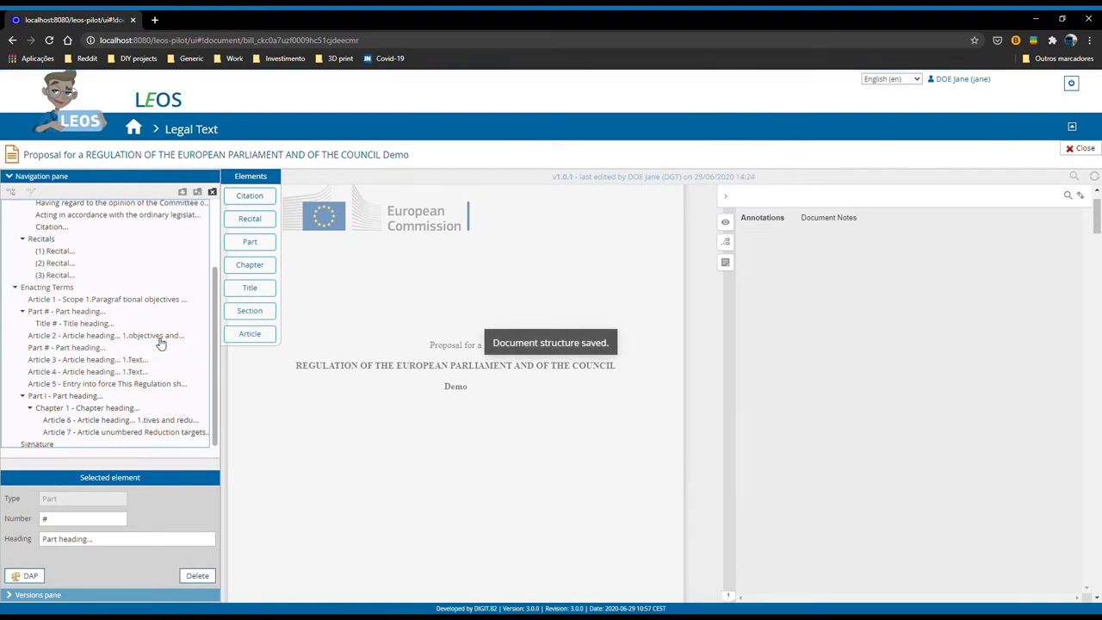
# - Go to Article 4 and Article 5 in the legal text through the document structure
pyautogui.click(66, 373)
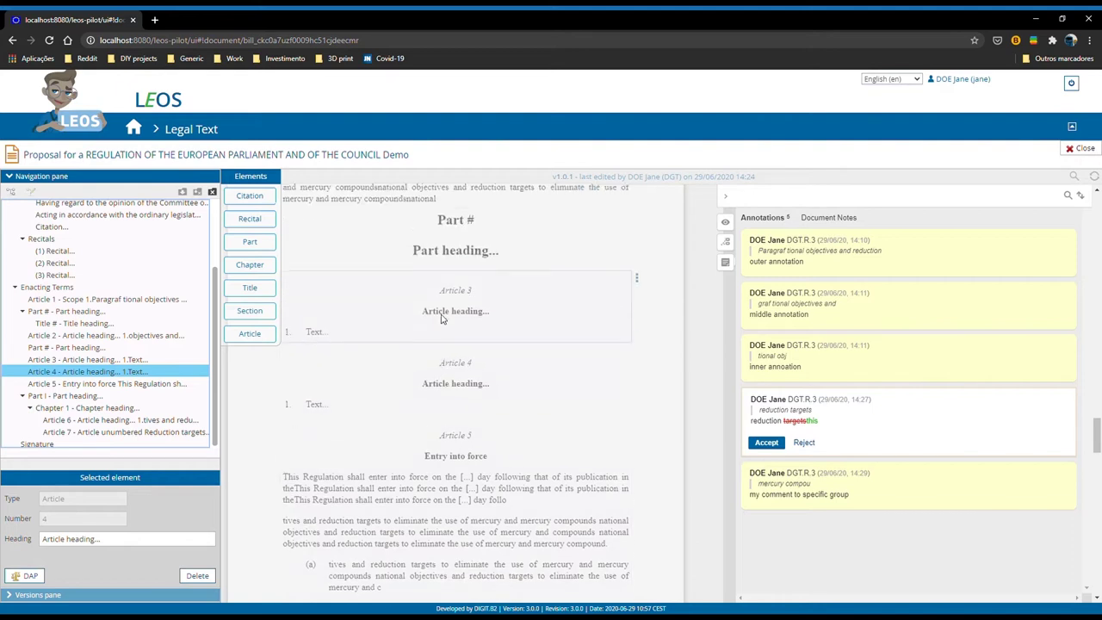
pyautogui.click(87, 384)
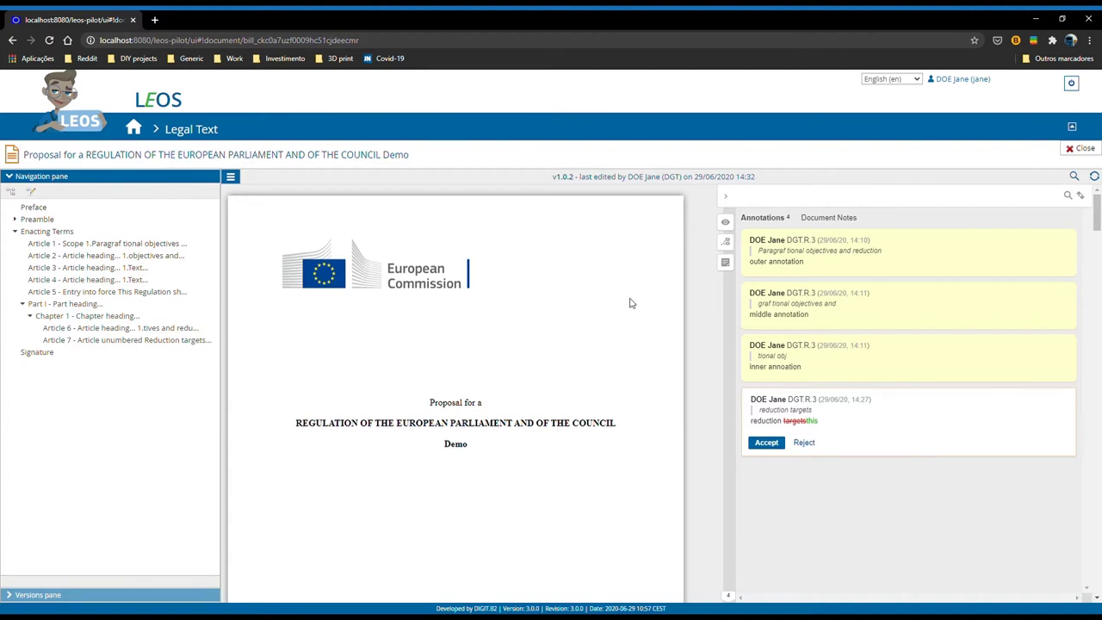
# - Examine the overlapping annotations on paragraph 1 of Article 1 and the comments linked to them
pyautogui.scroll(-5, 642, 331)
pyautogui.scroll(-10, 642, 331)
pyautogui.scroll(-3, 646, 333)
pyautogui.scroll(-2, 696, 425)
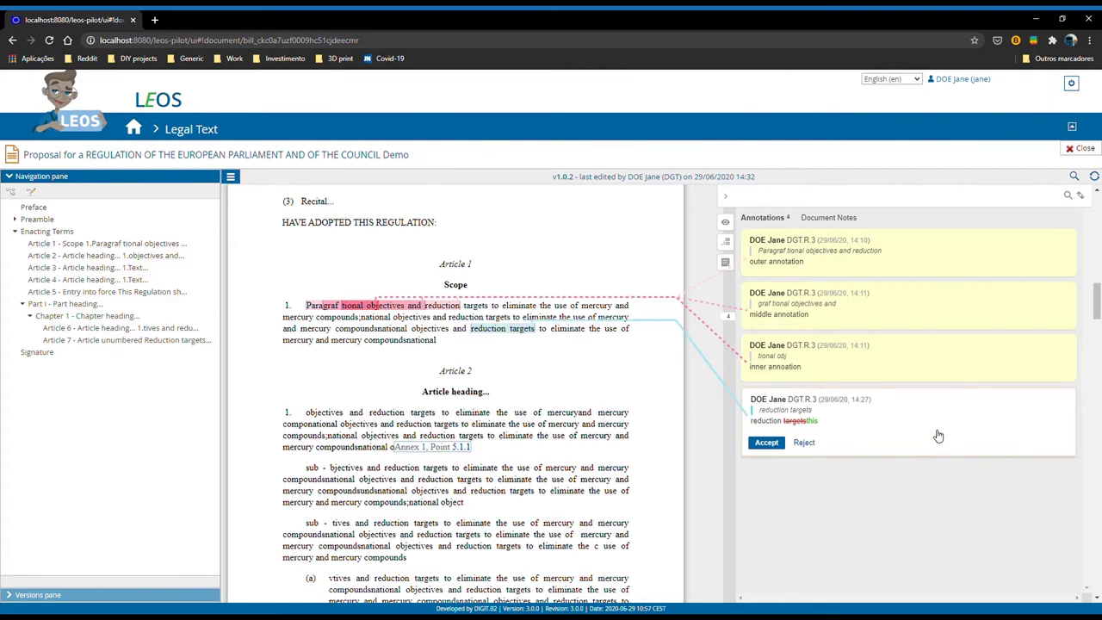
pyautogui.scroll(1, 787, 512)
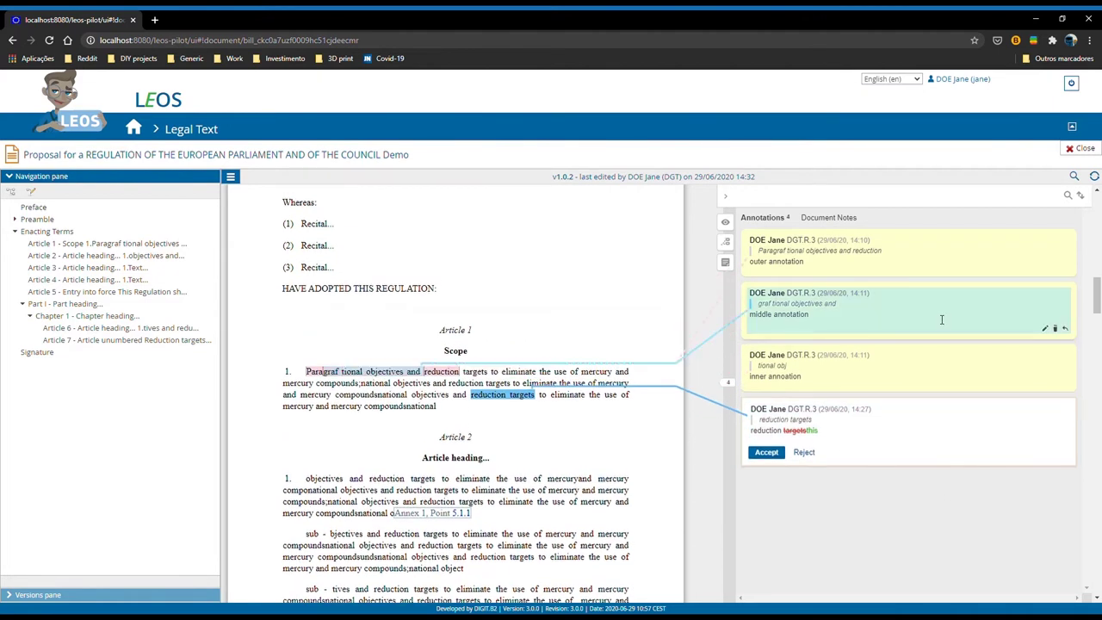
pyautogui.scroll(1, 654, 518)
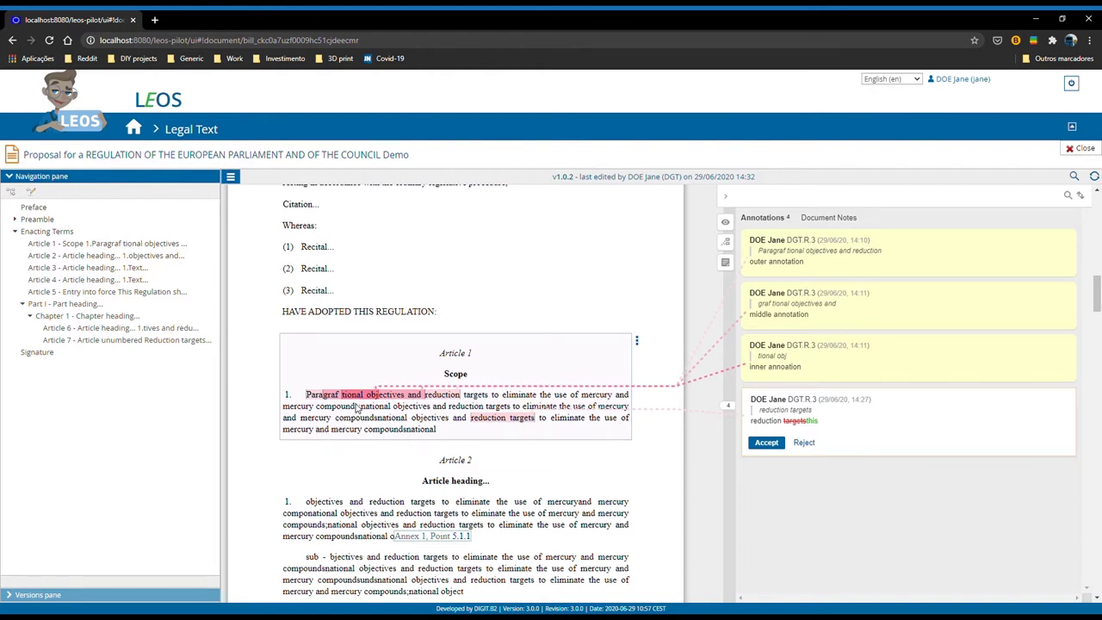
pyautogui.click(386, 400)
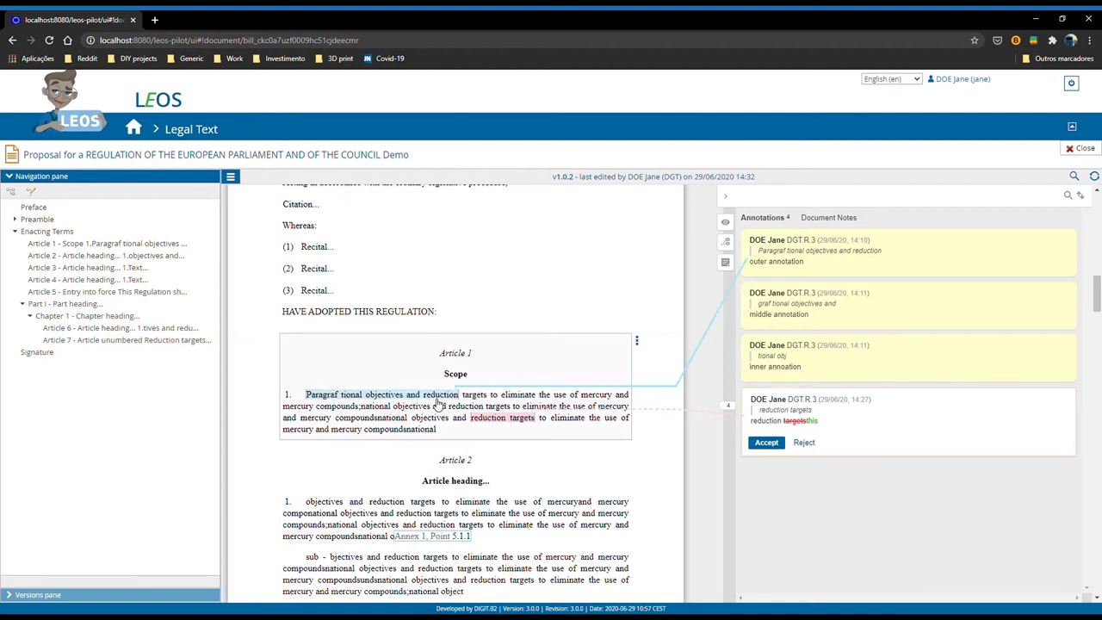
pyautogui.click(369, 397)
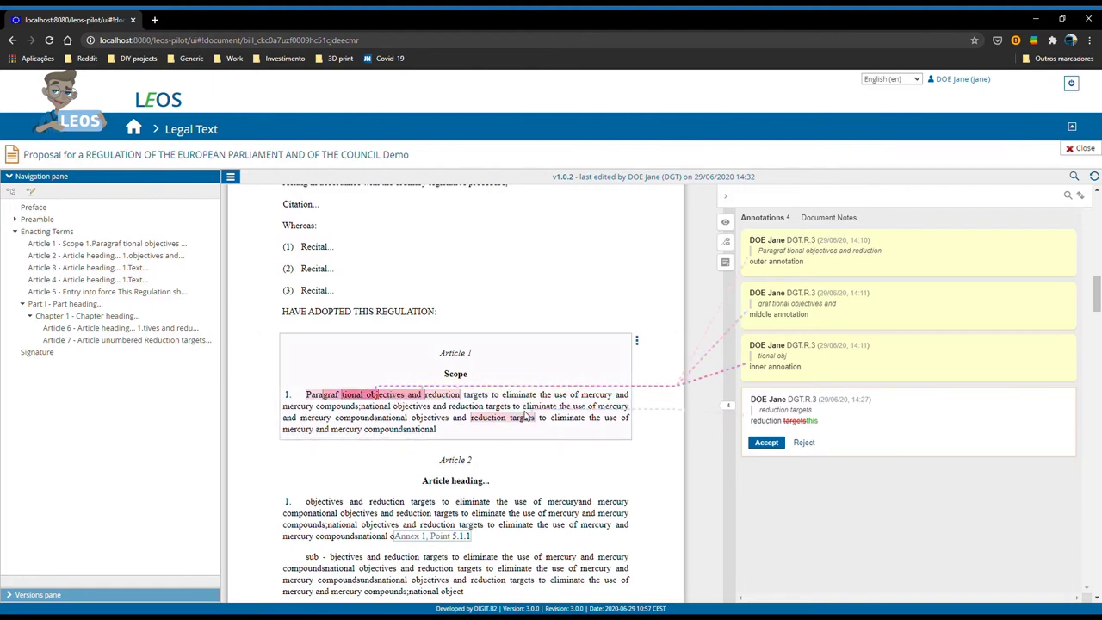
pyautogui.moveTo(839, 363)
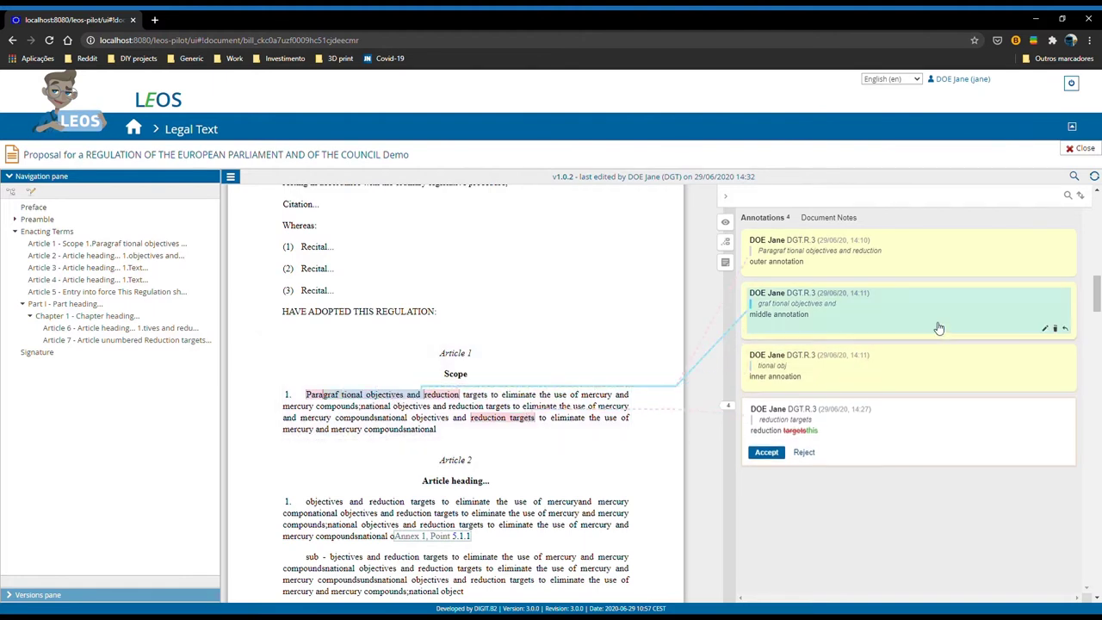
# - Filter the annotations by type, showing only comments, only suggestions, and all types again
pyautogui.click(1069, 198)
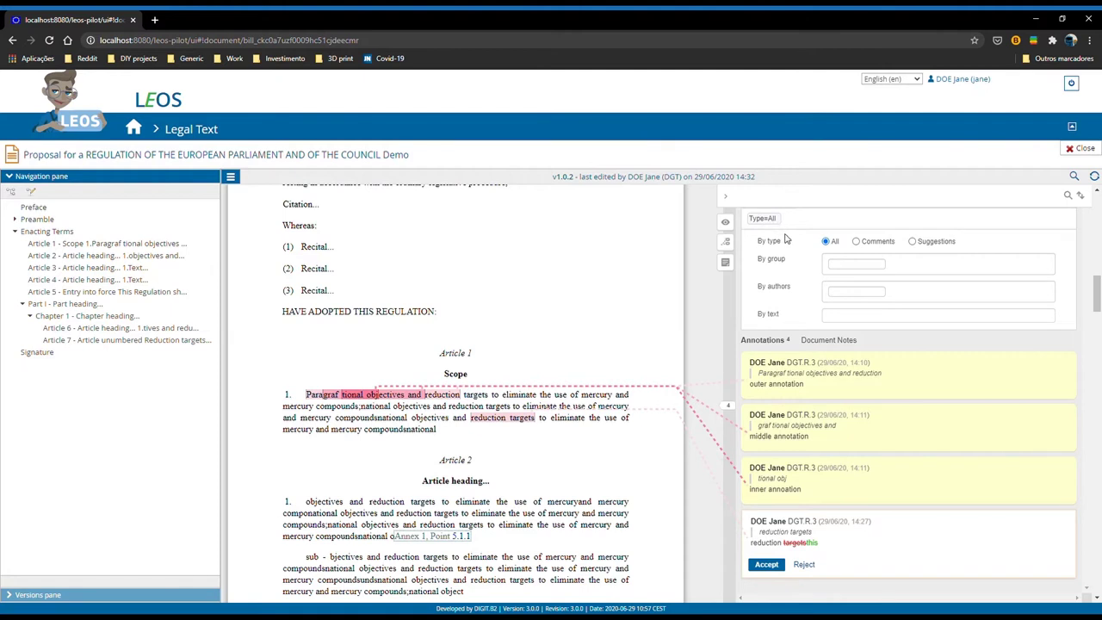
pyautogui.click(857, 242)
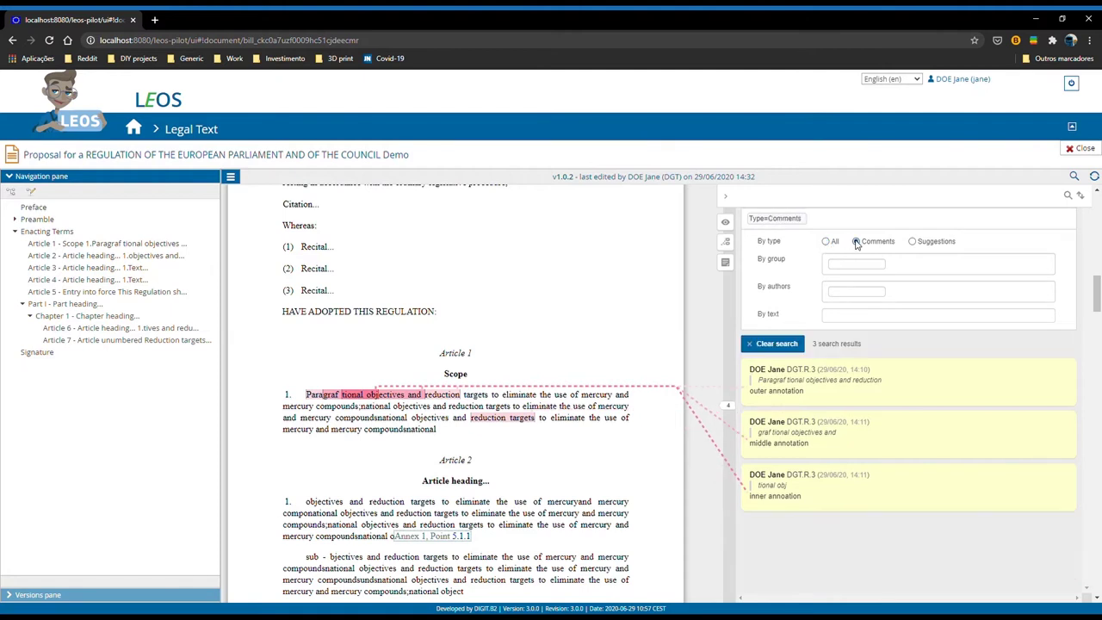
pyautogui.click(913, 242)
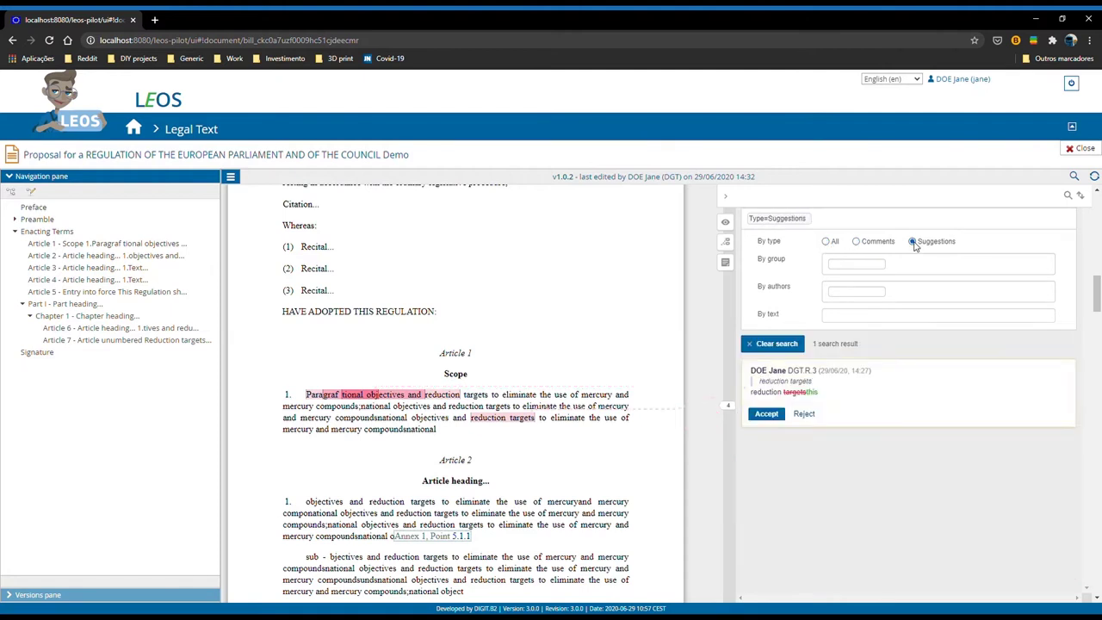
pyautogui.click(833, 243)
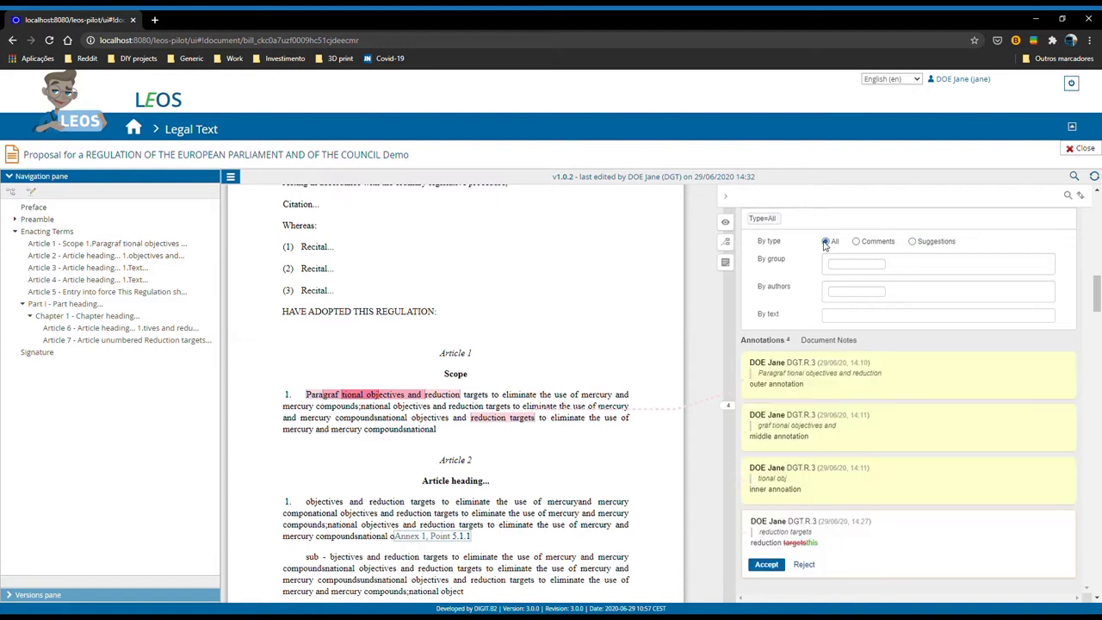
# - Check the author filter, search the annotations for the text "inner", clear the search, and check the group filter
pyautogui.click(849, 298)
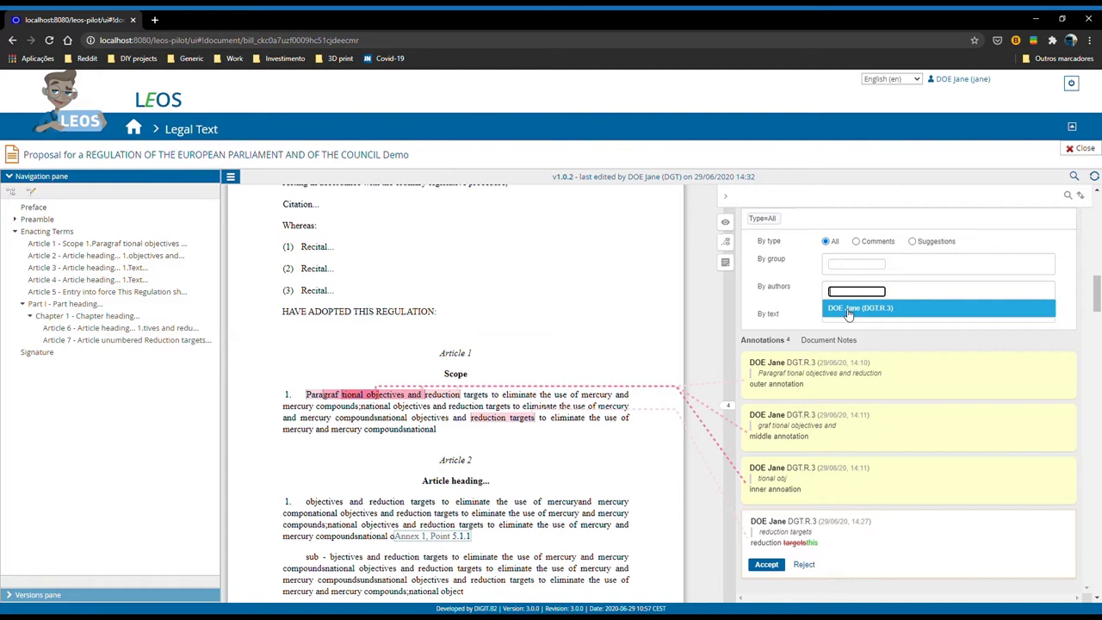
pyautogui.click(794, 325)
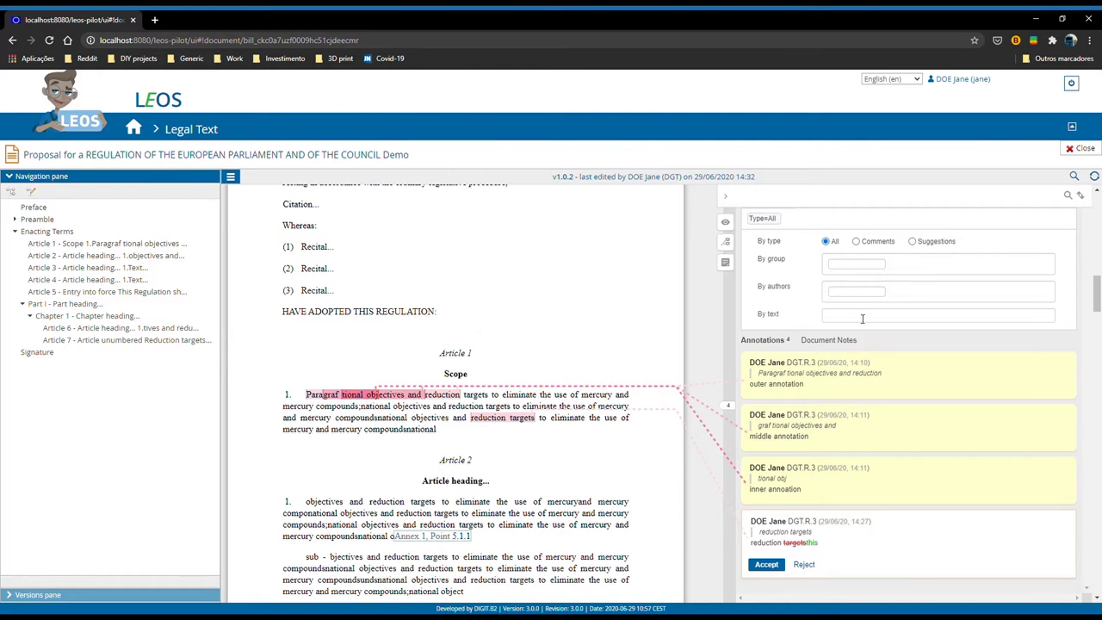
pyautogui.click(861, 317)
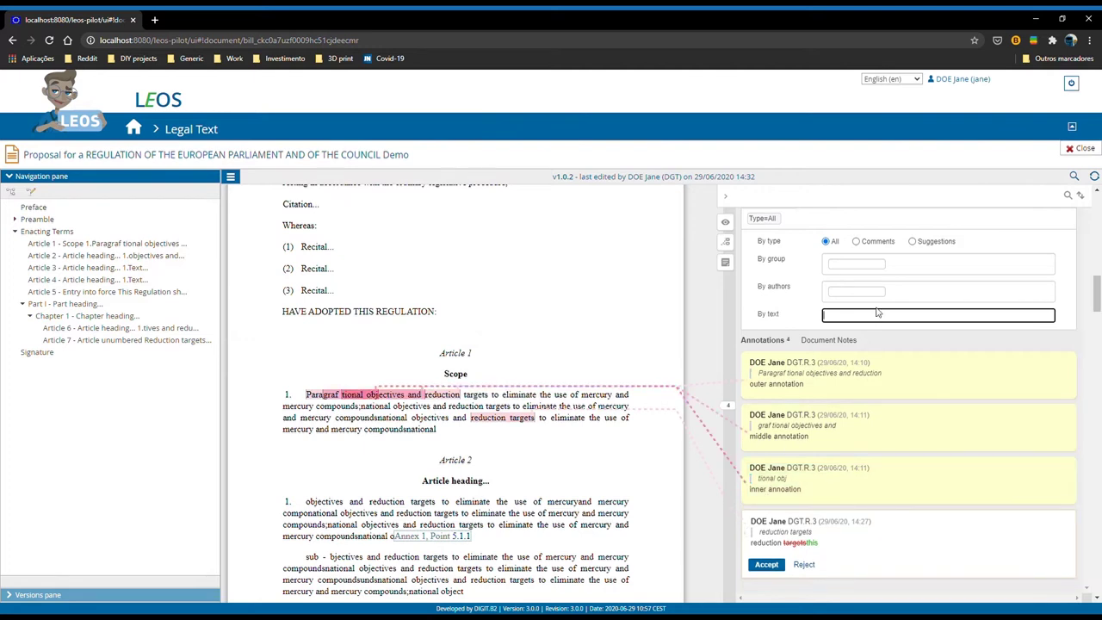
pyautogui.write('inner')
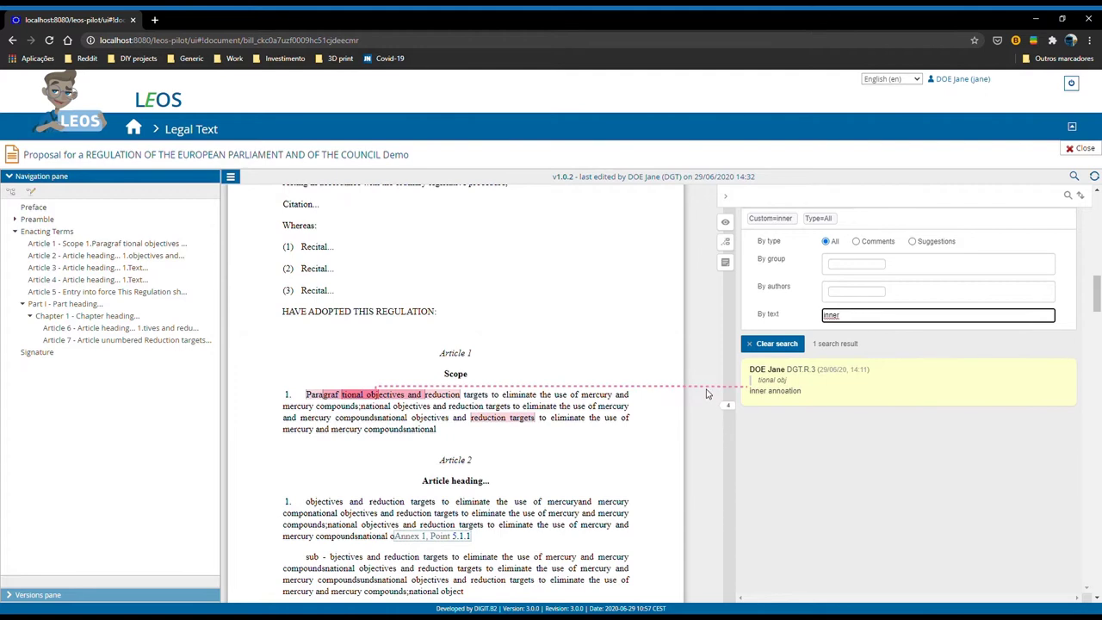
pyautogui.click(772, 343)
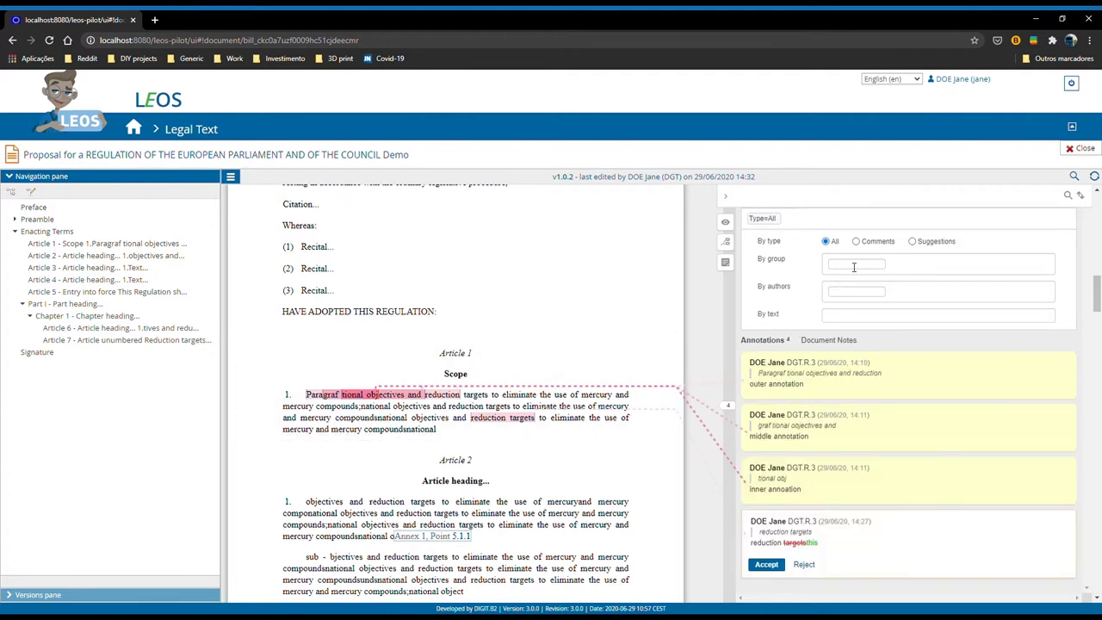
pyautogui.click(854, 267)
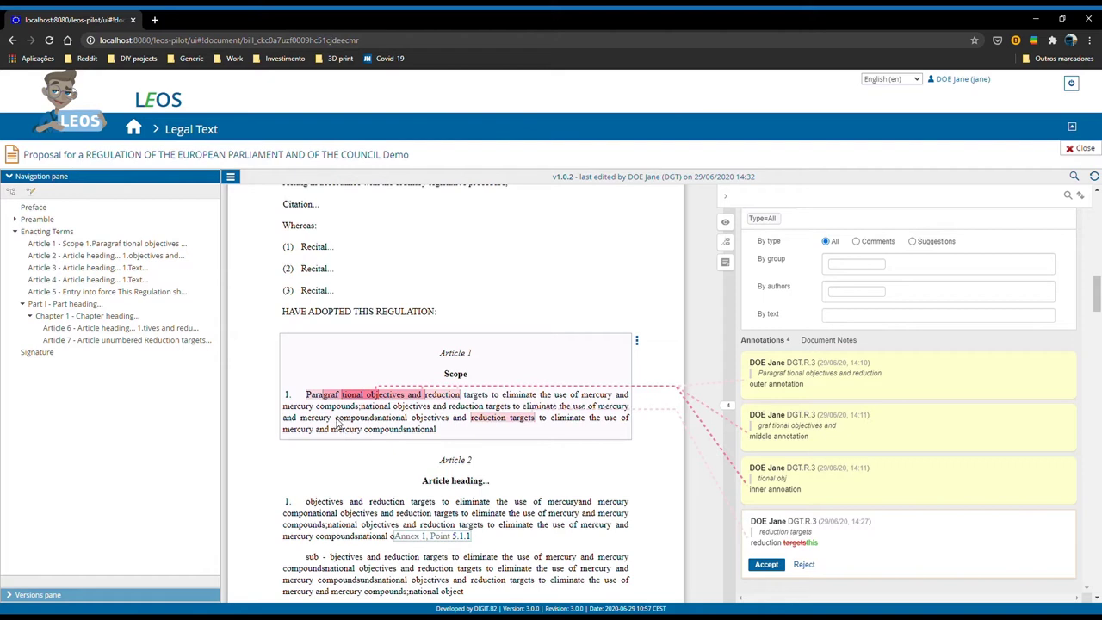
# - Add the comment "test filter group" on "compoundsnational objectives an" in Article 1 and post it to the DGT group
pyautogui.moveTo(335, 417); pyautogui.dragTo(463, 419)
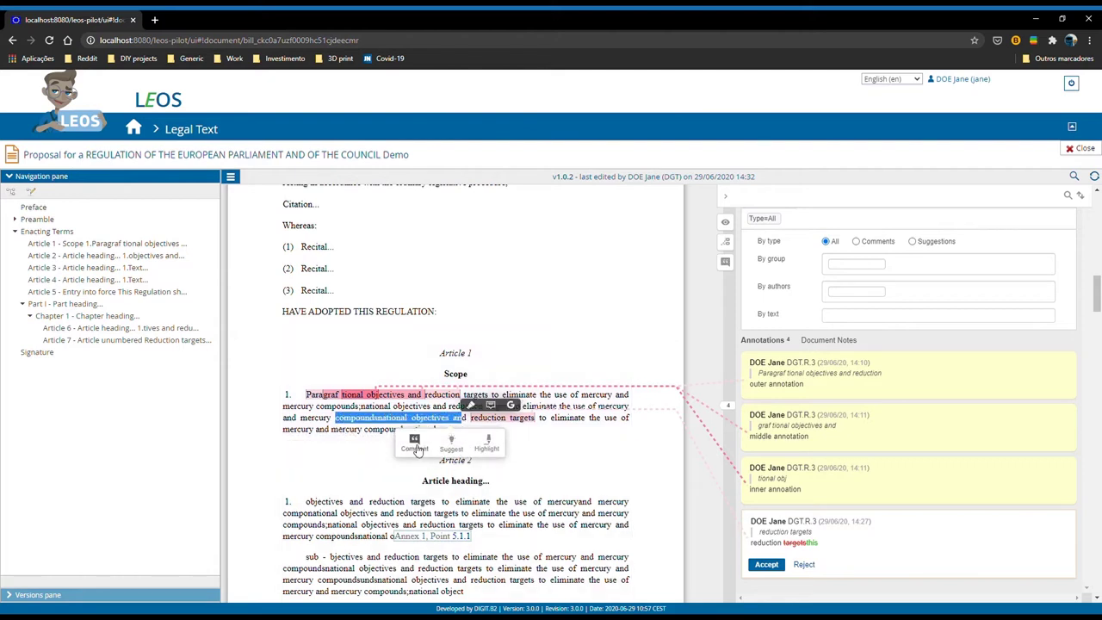
pyautogui.click(414, 437)
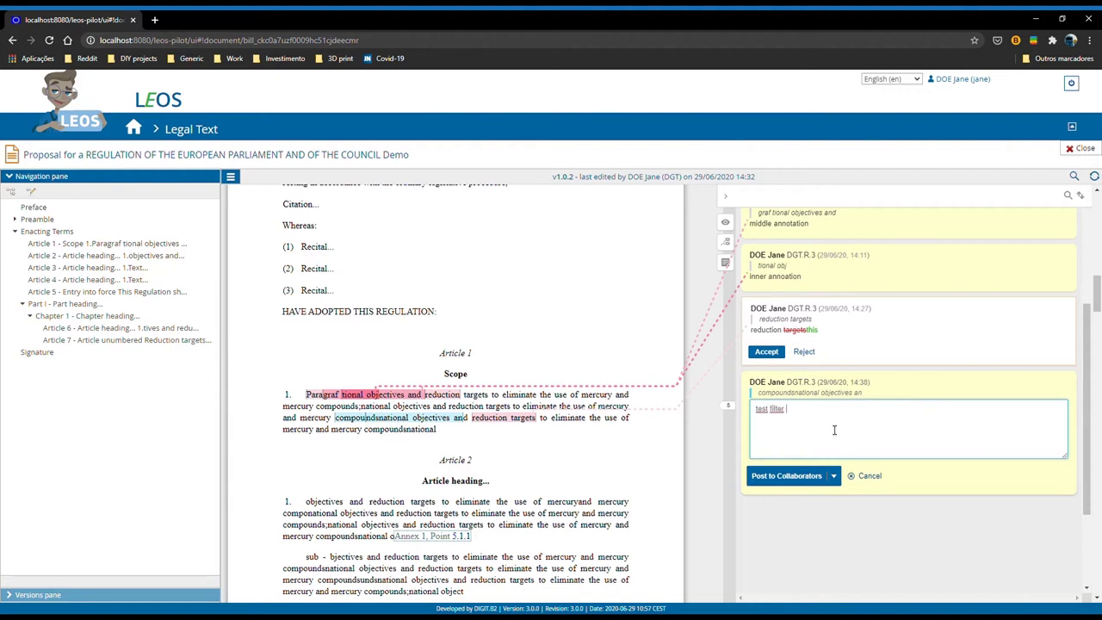
pyautogui.click(835, 476)
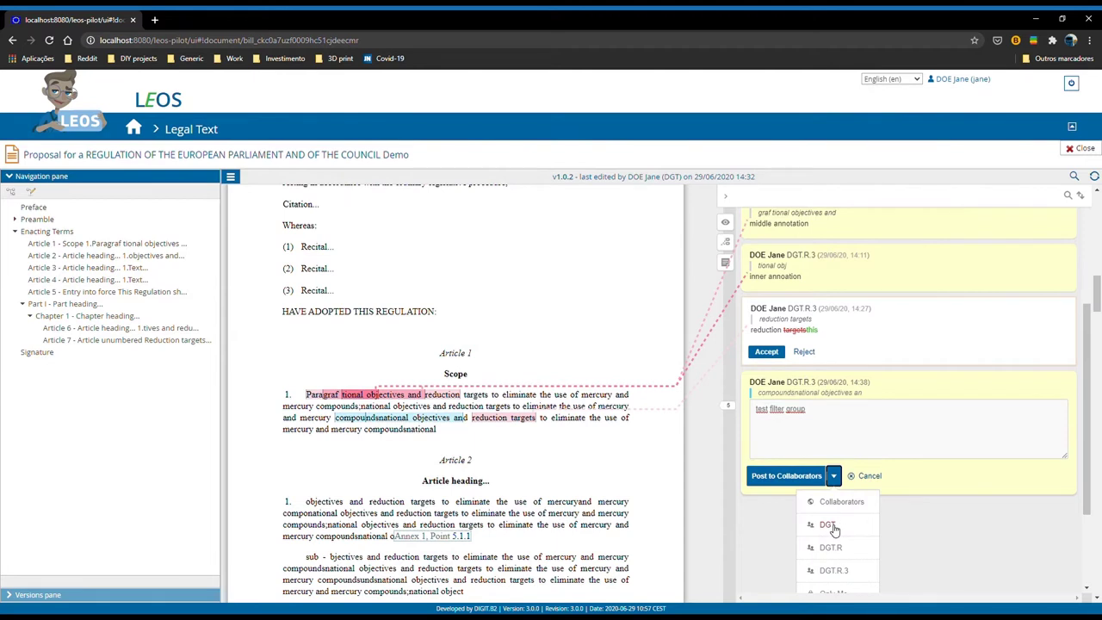
pyautogui.click(835, 527)
pyautogui.click(779, 476)
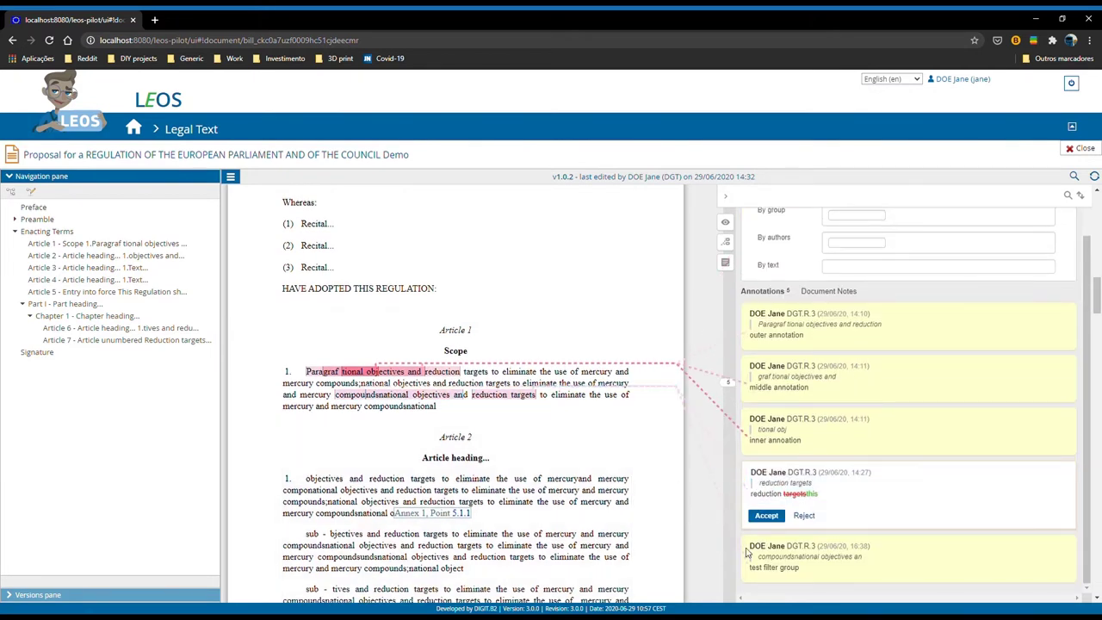
# - Filter the annotations by group DGT, type Comments and the text "test"
pyautogui.scroll(1, 660, 298)
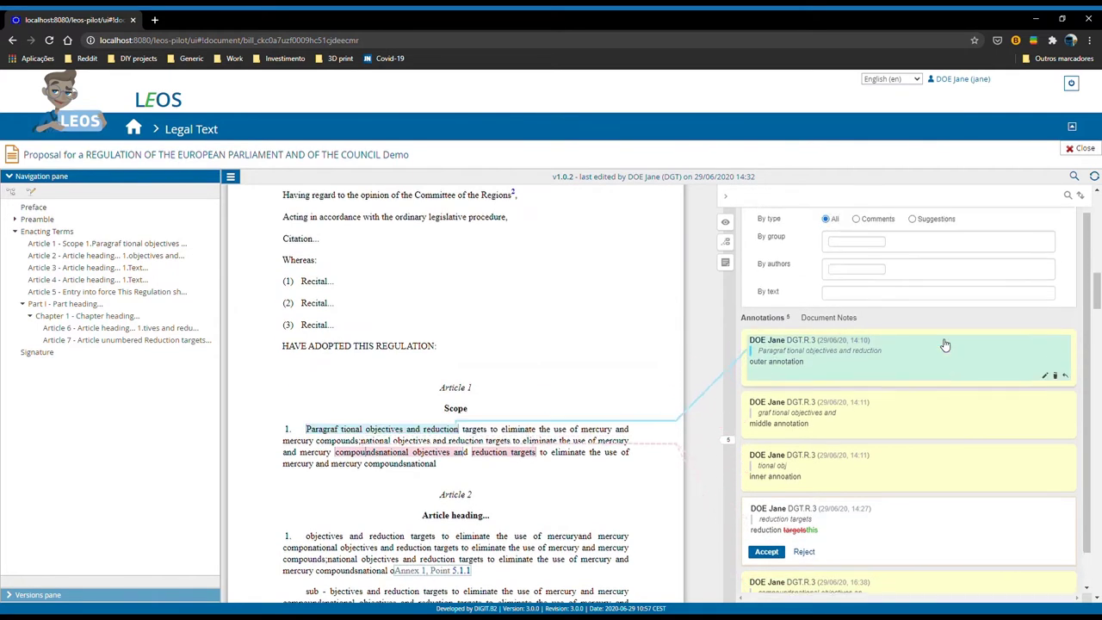
pyautogui.click(864, 265)
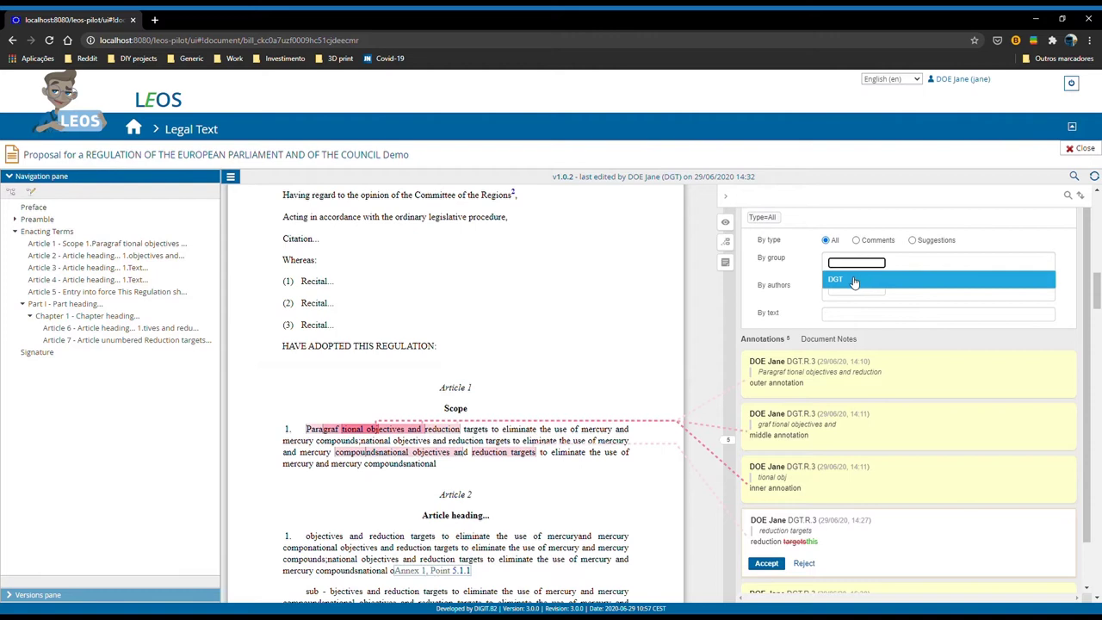
pyautogui.click(855, 281)
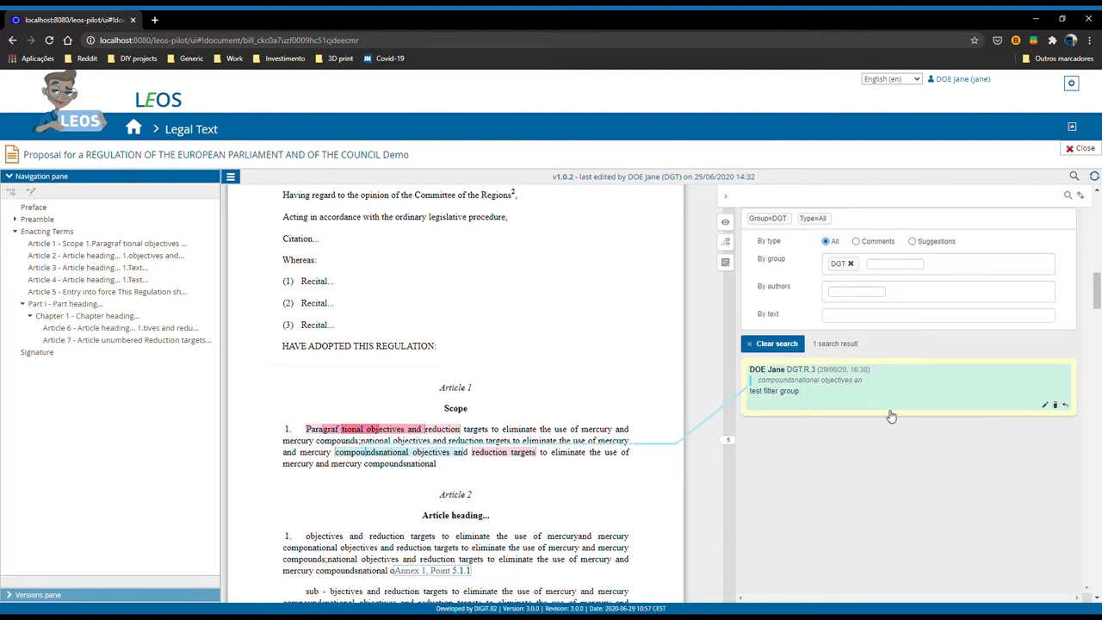
pyautogui.click(857, 243)
pyautogui.click(858, 317)
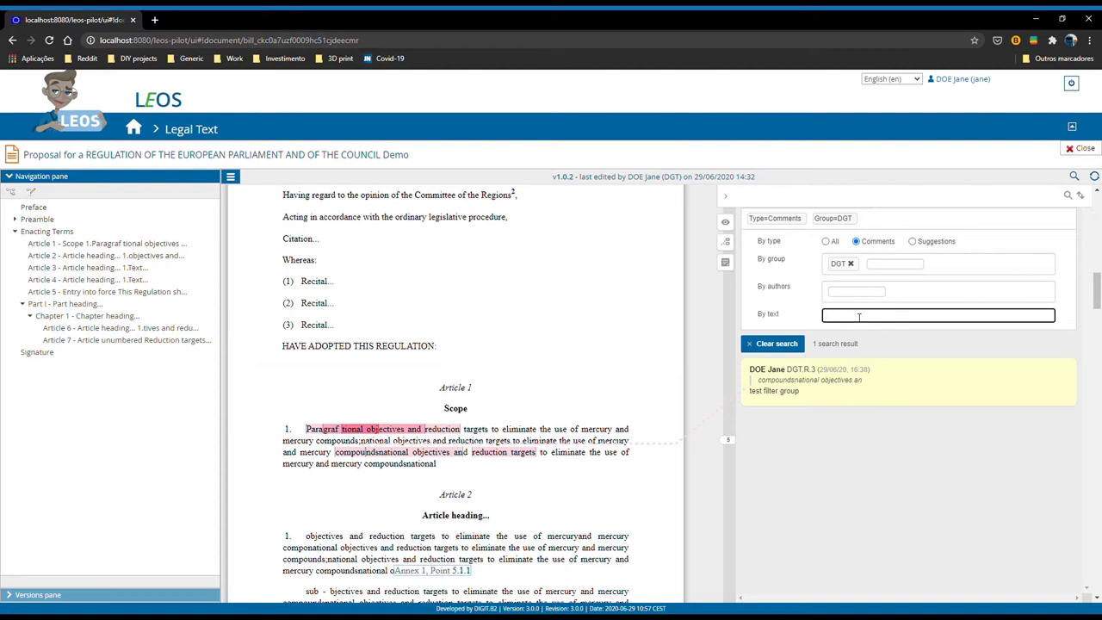
pyautogui.write('test')
pyautogui.doubleClick(852, 317)
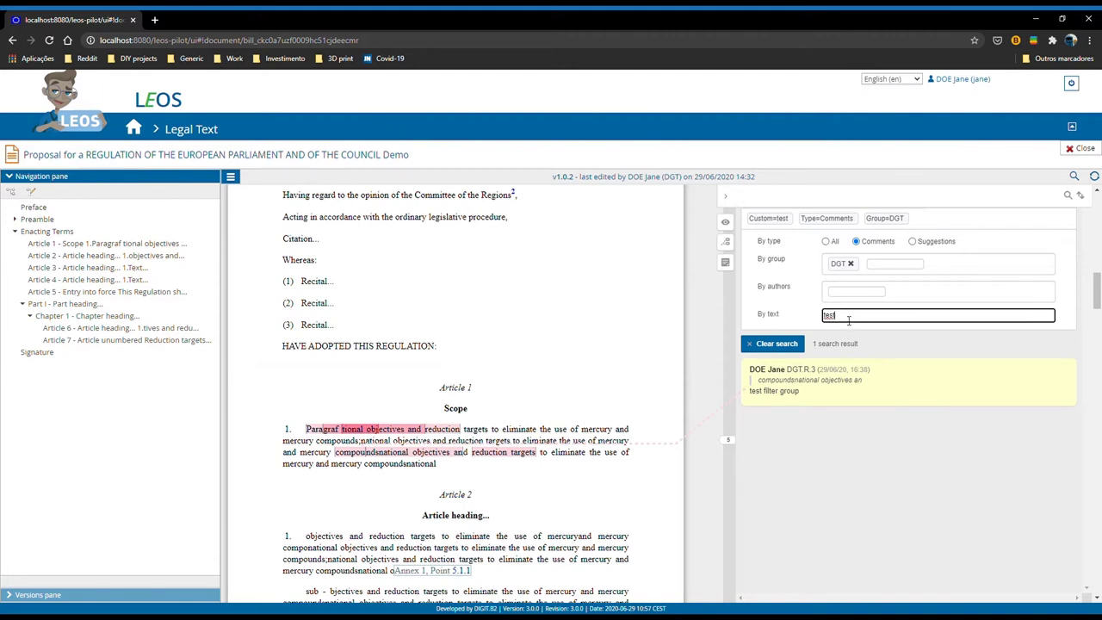
# - Check the active text, type and group criteria of the annotation filter, then clear the annotation search
pyautogui.moveTo(844, 319); pyautogui.dragTo(812, 319)
pyautogui.moveTo(922, 222); pyautogui.dragTo(815, 222)
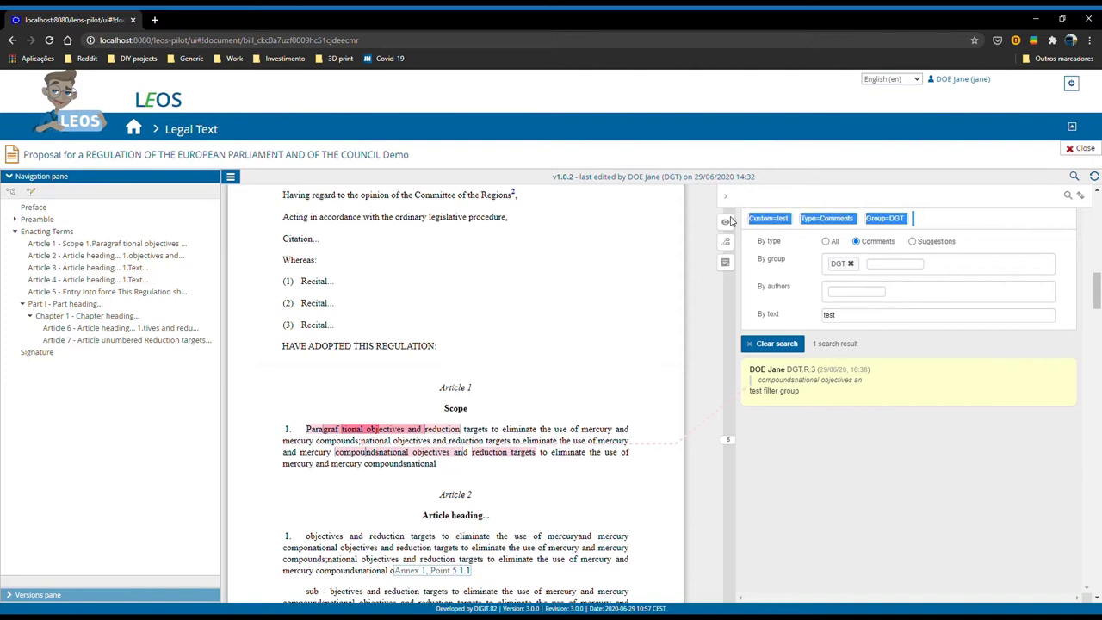
pyautogui.click(931, 219)
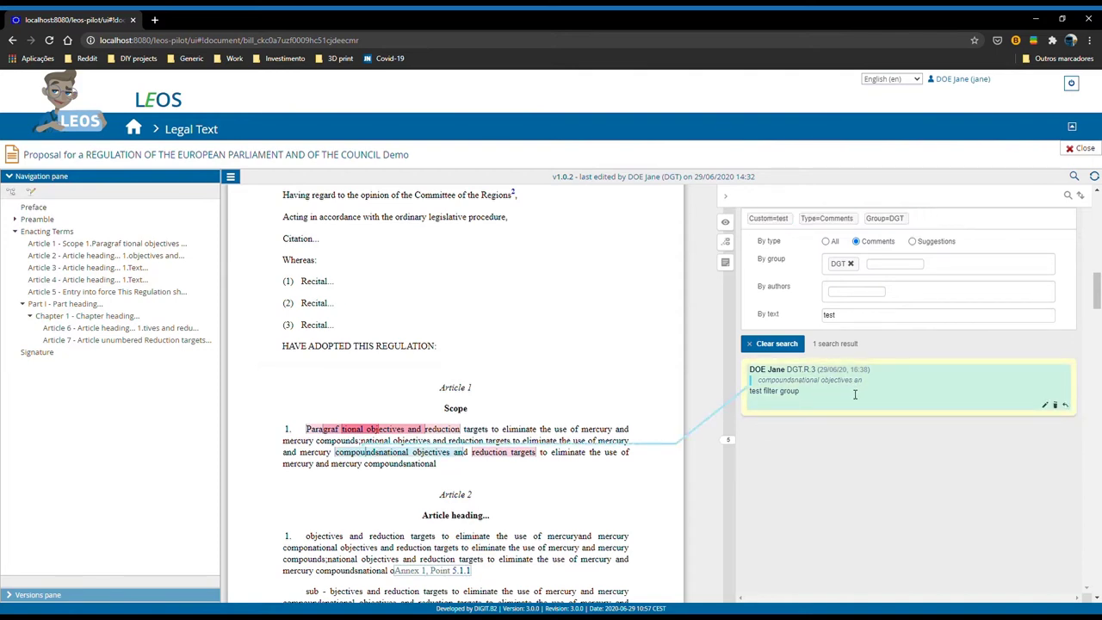
pyautogui.click(778, 346)
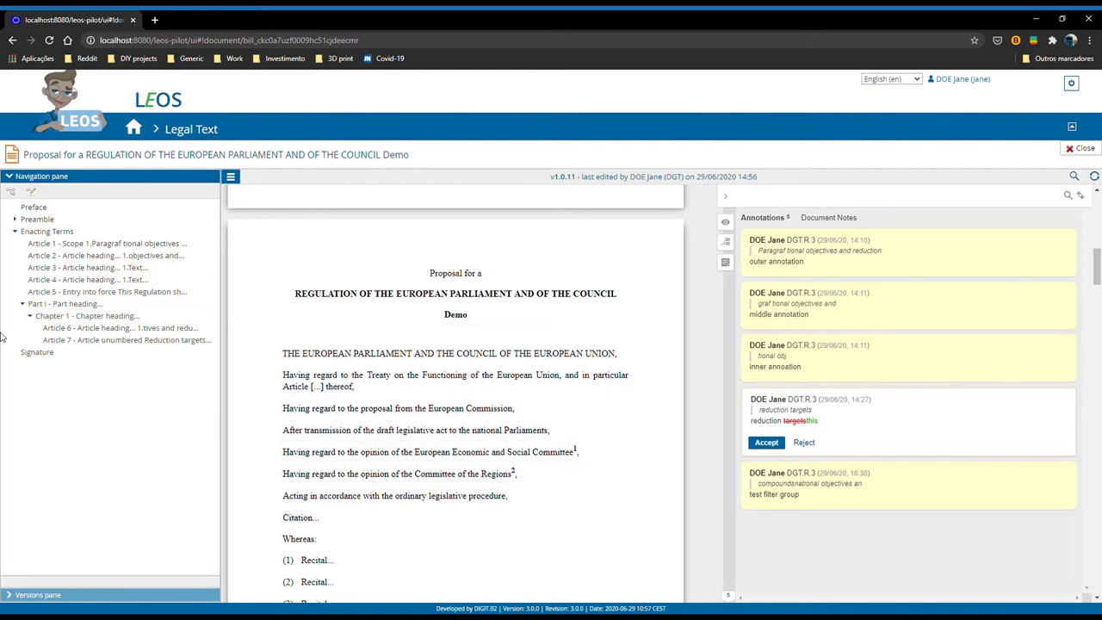
# - Expand the Preamble's Recitals and Citations in the document structure, then open the first citation for editing and close it unchanged
pyautogui.click(15, 220)
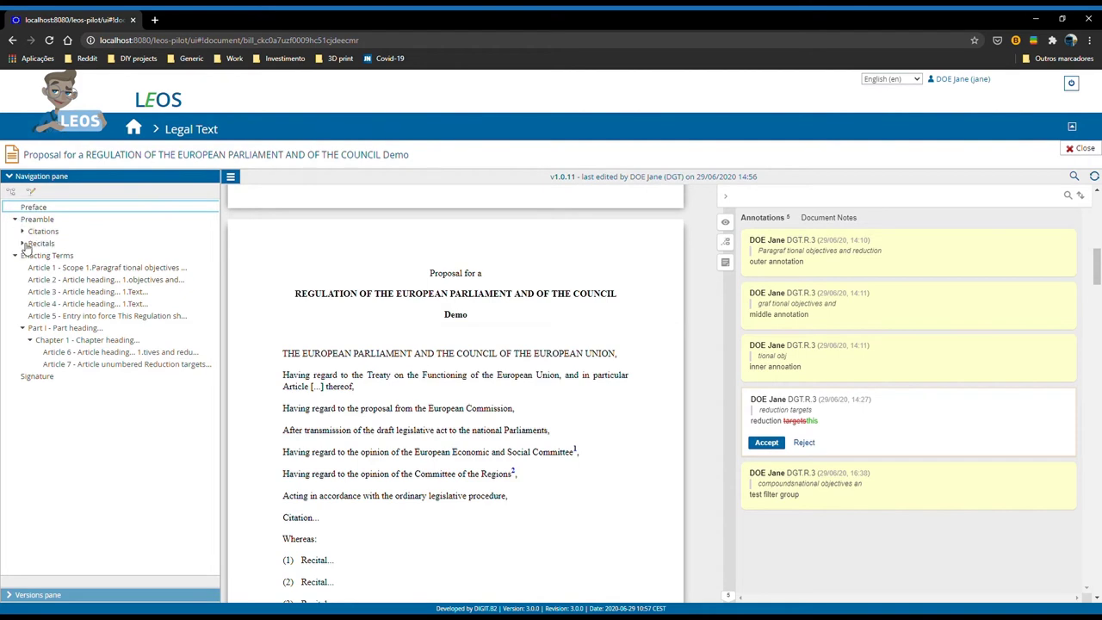
pyautogui.click(23, 244)
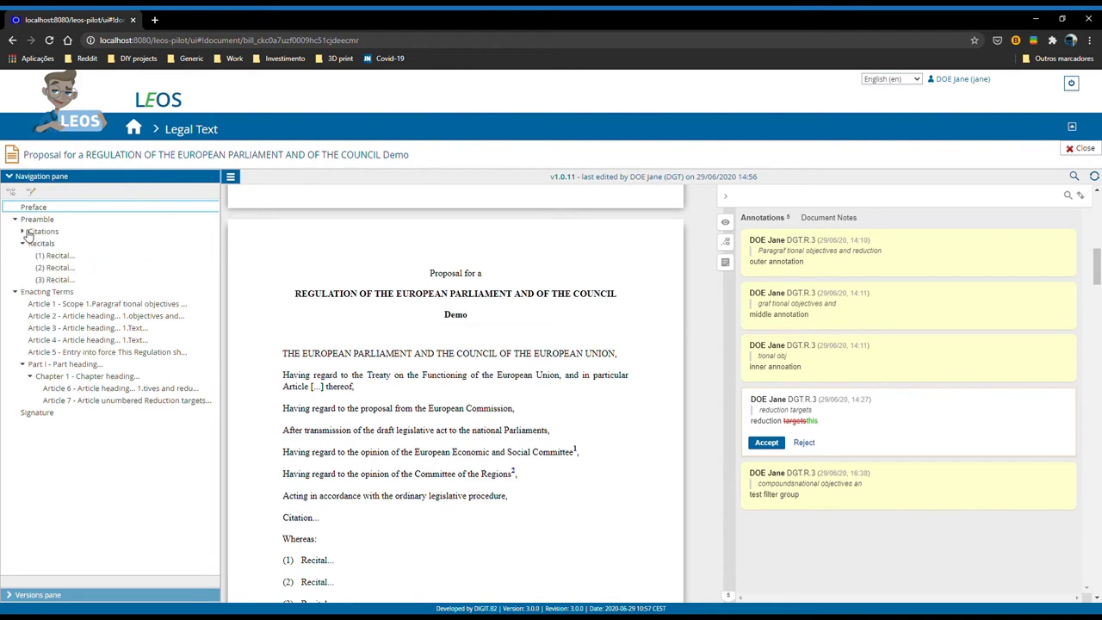
pyautogui.click(22, 231)
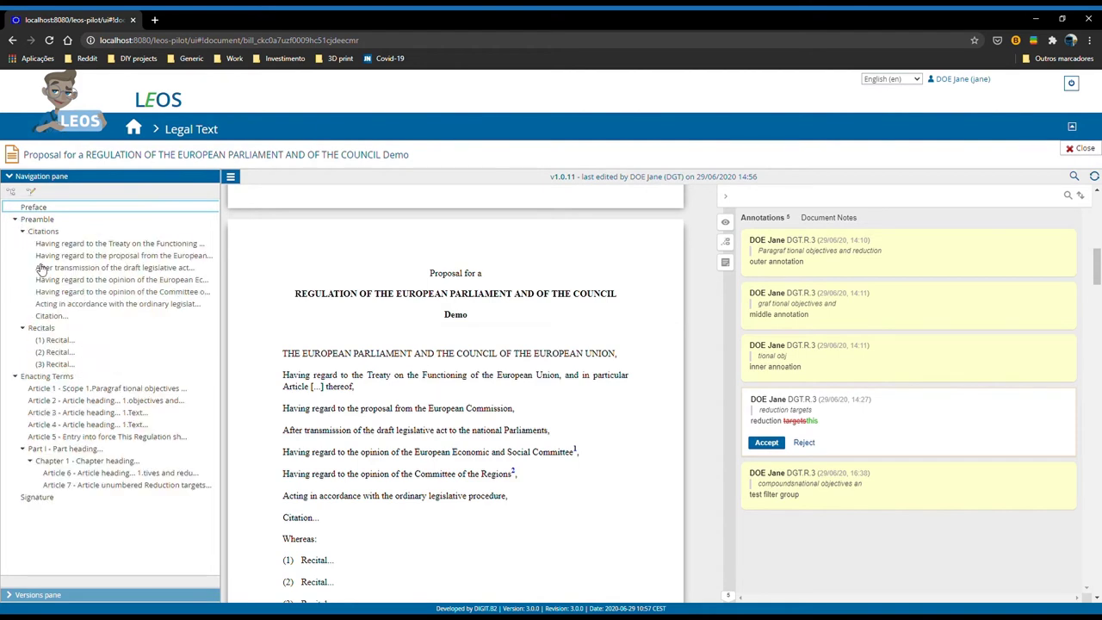
pyautogui.doubleClick(388, 394)
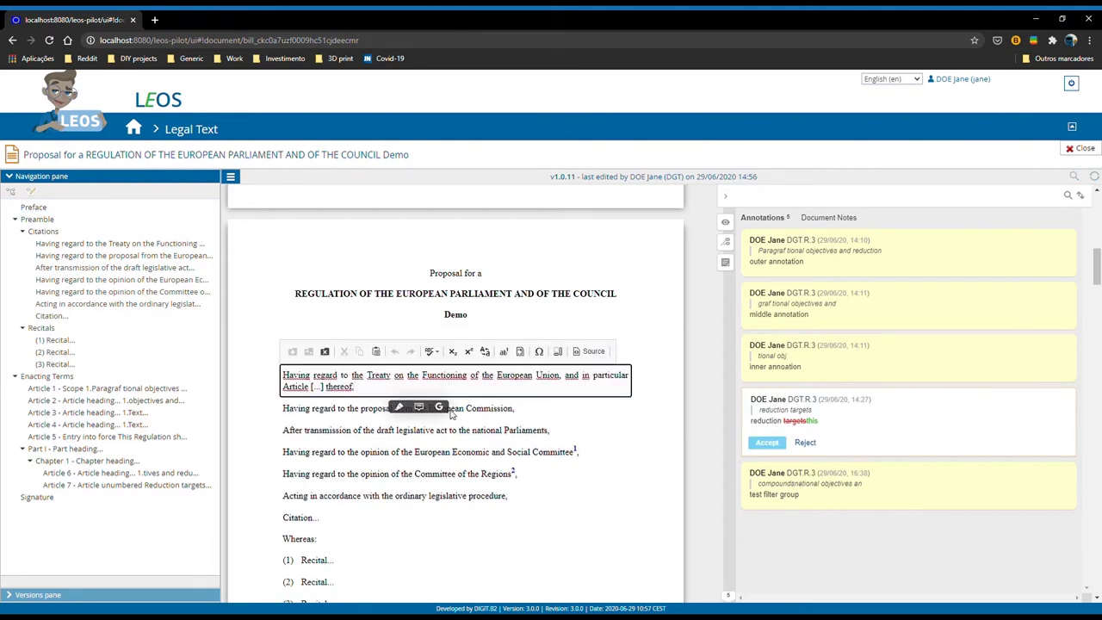
pyautogui.click(325, 351)
# - Insert an internal reference to Annex 1, Point 5.1.1 at the end of paragraph 1's first text block in Article 2
pyautogui.scroll(-6, 399, 428)
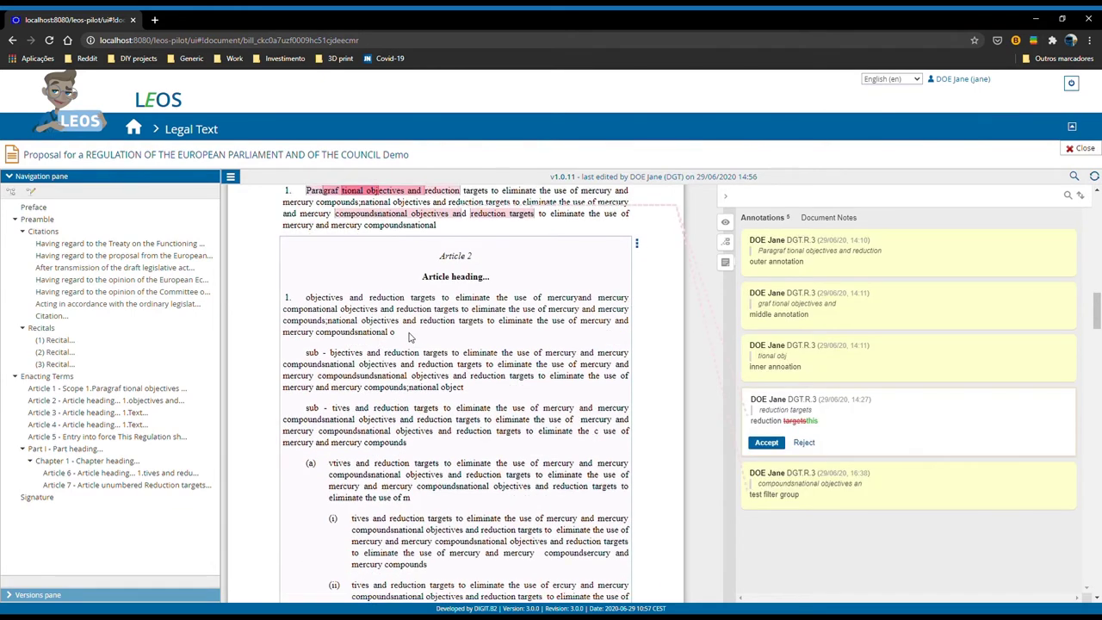
pyautogui.doubleClick(410, 337)
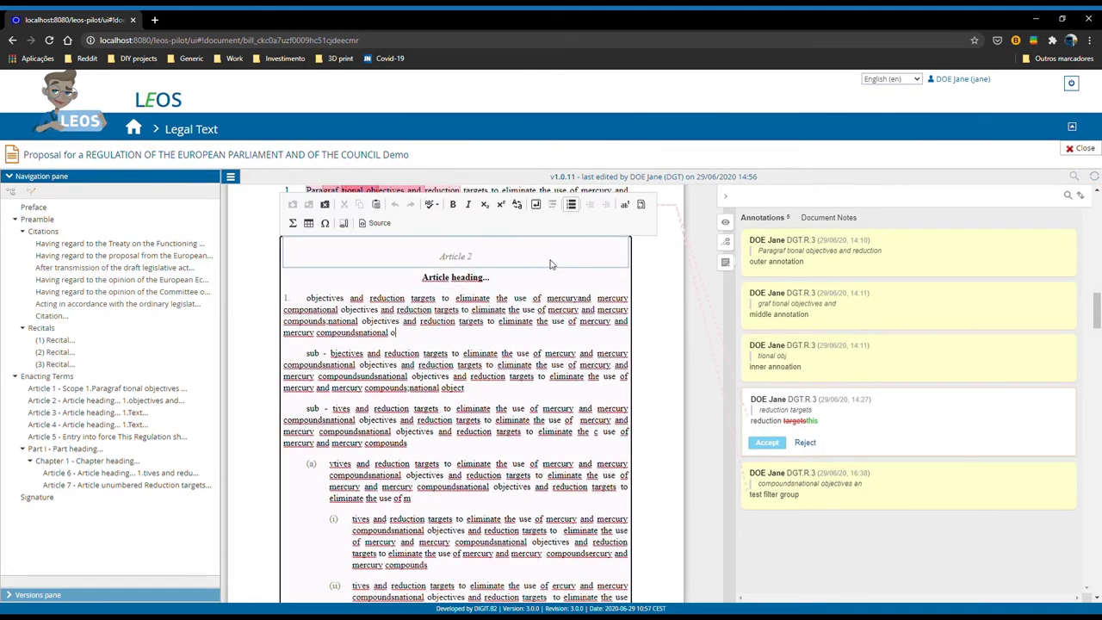
pyautogui.click(640, 205)
pyautogui.click(357, 163)
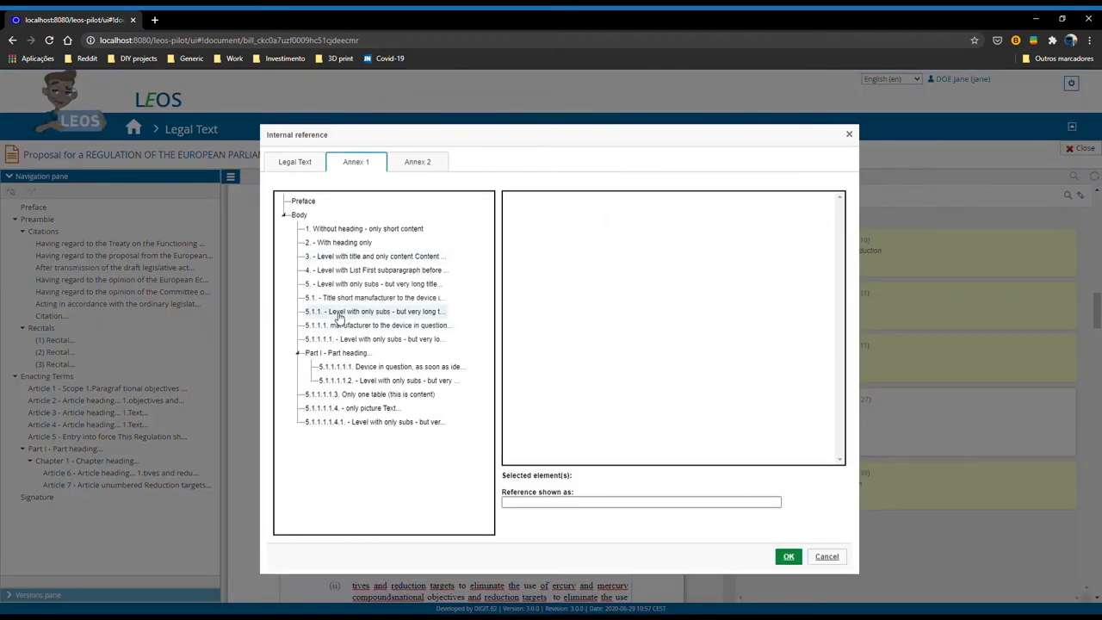
pyautogui.click(337, 314)
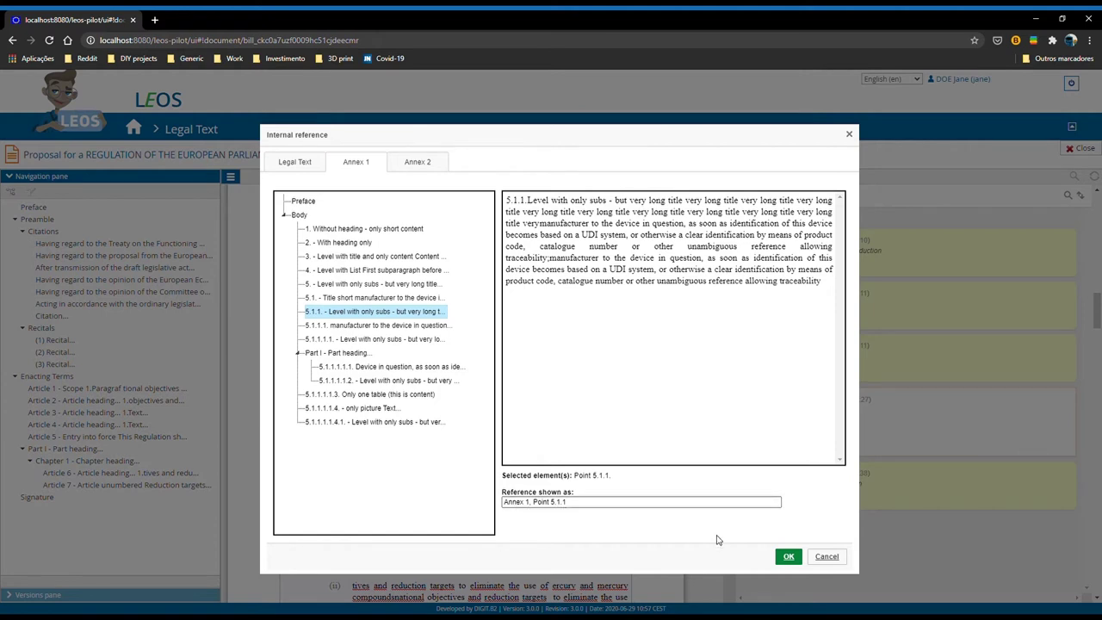
pyautogui.click(788, 557)
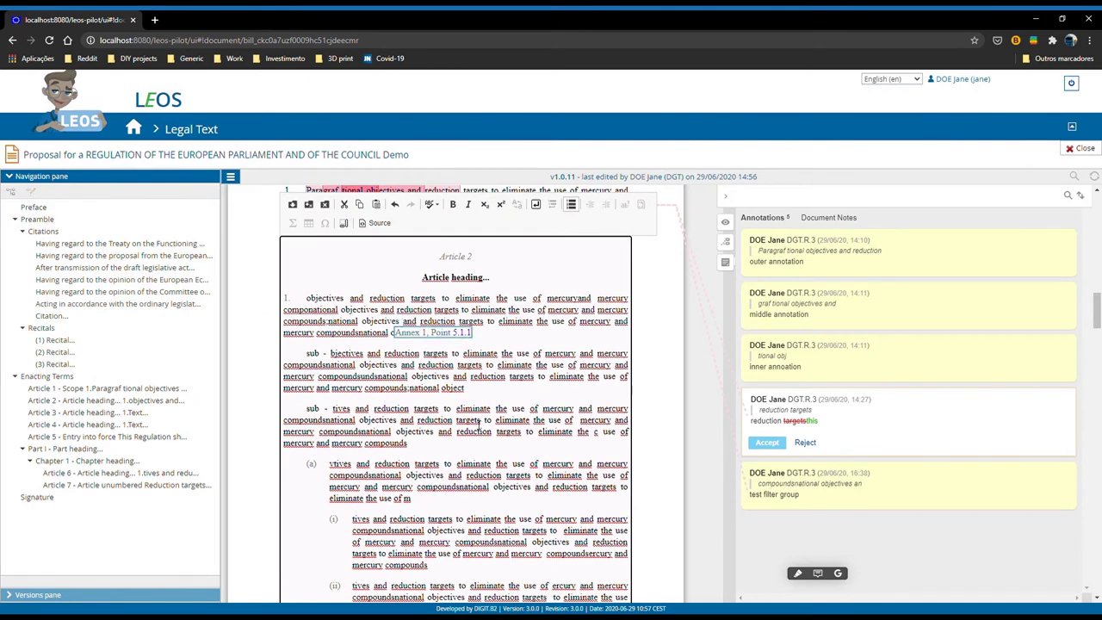
# - Insert an internal reference to Annex 2, Part I, Chapter 1, Section 2 after the text before point (a) in Article 2, and save the article
pyautogui.click(425, 448)
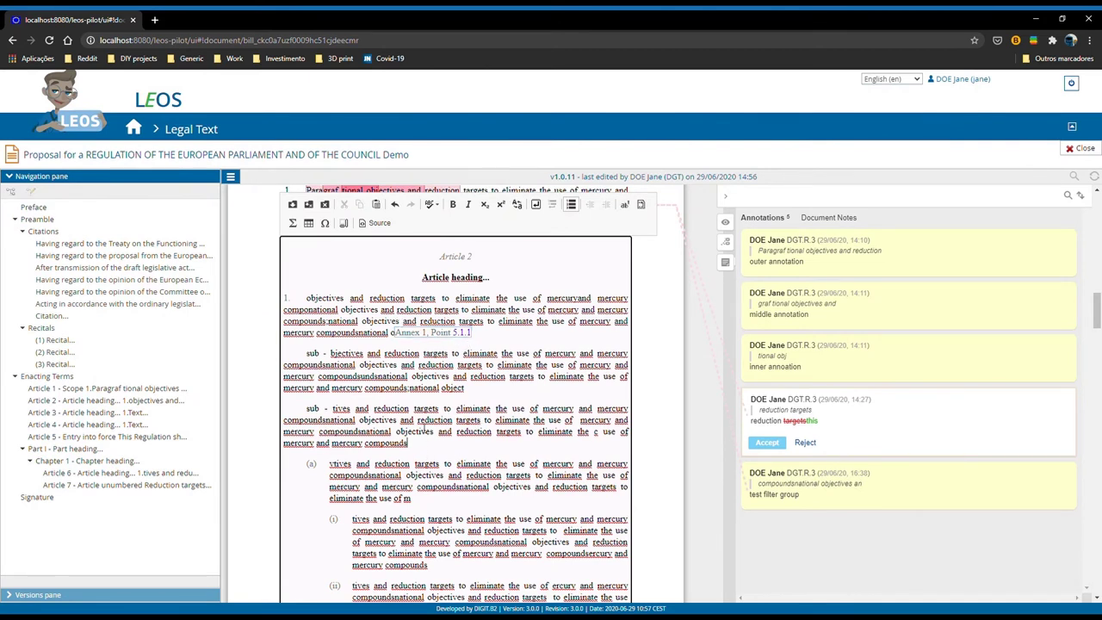
pyautogui.click(641, 205)
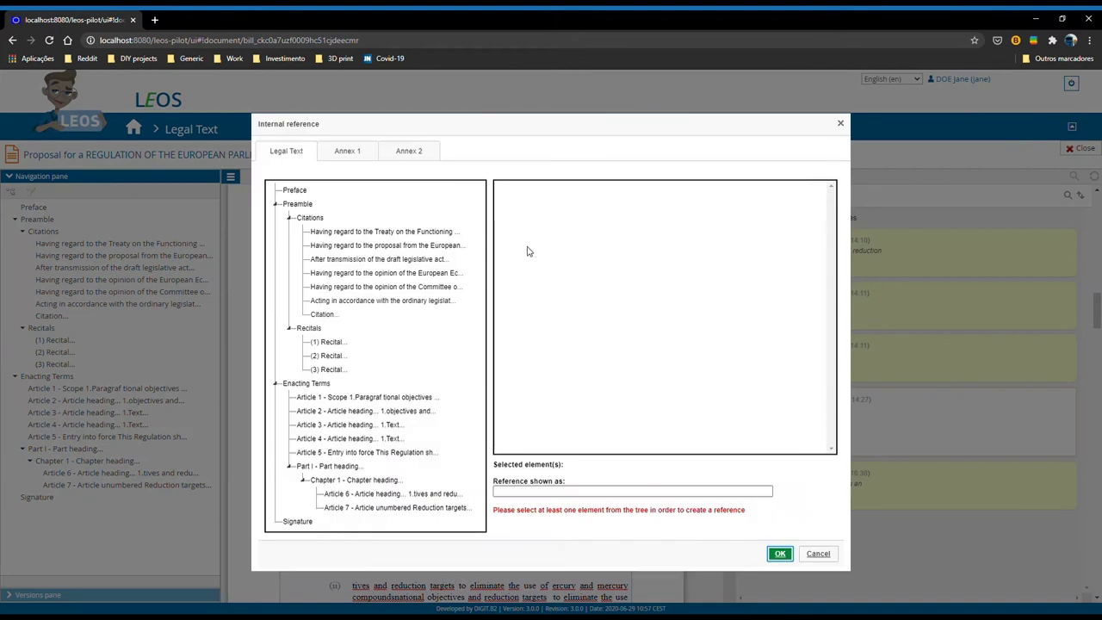
pyautogui.click(419, 153)
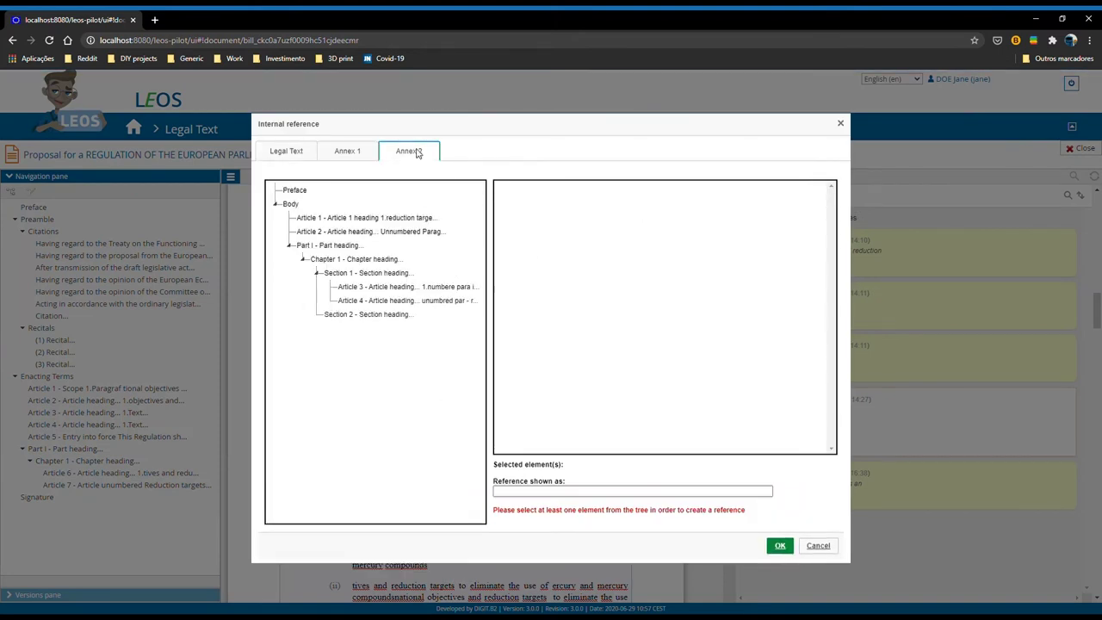
pyautogui.click(384, 316)
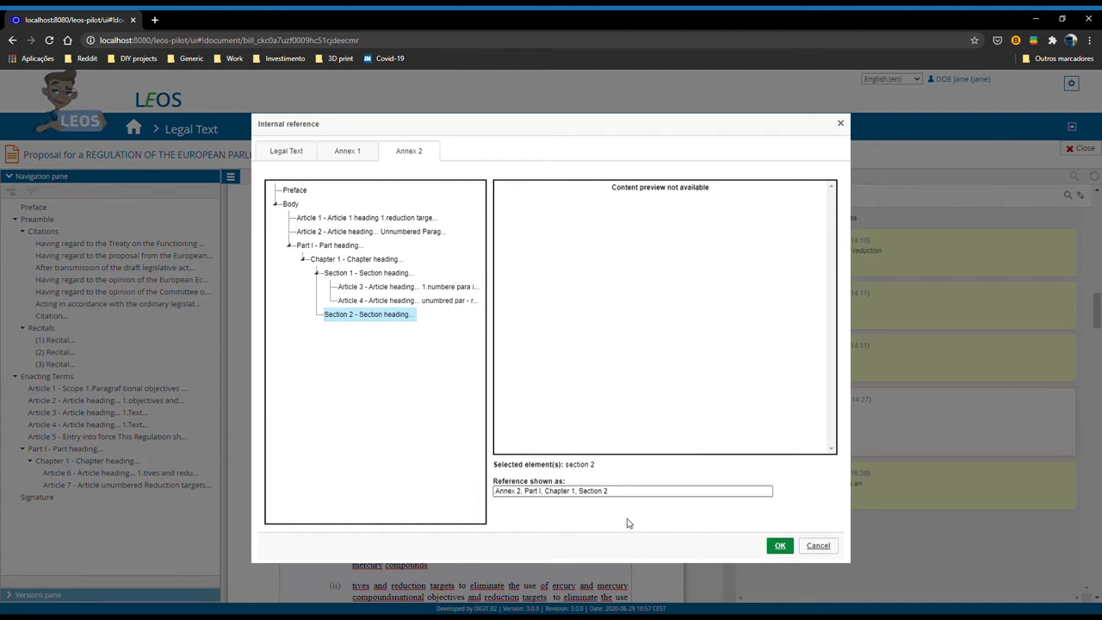
pyautogui.click(781, 546)
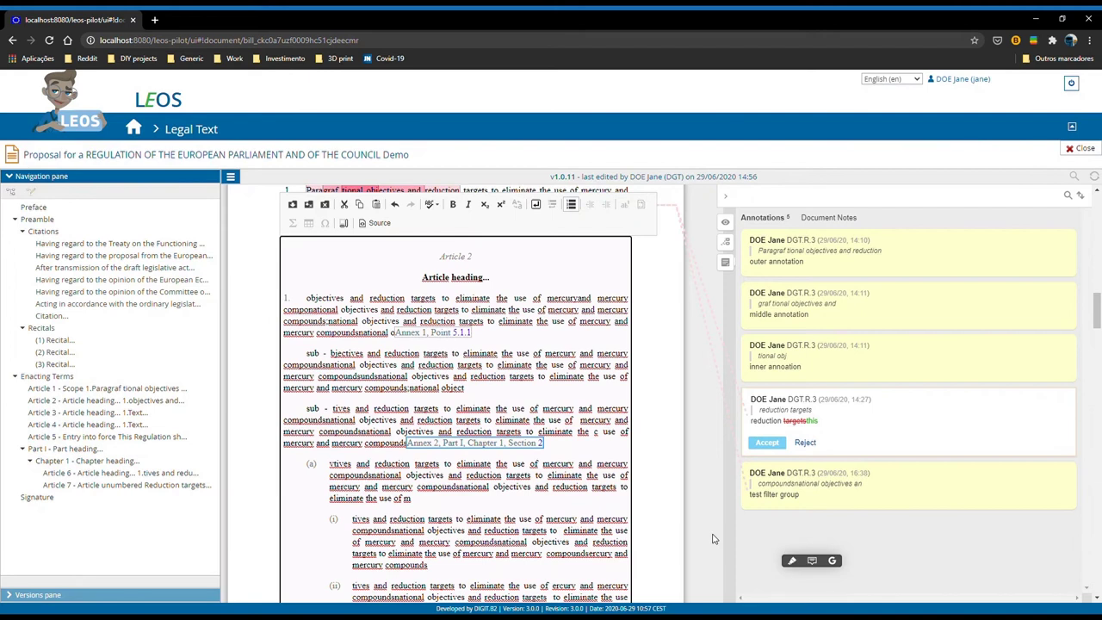
pyautogui.click(564, 463)
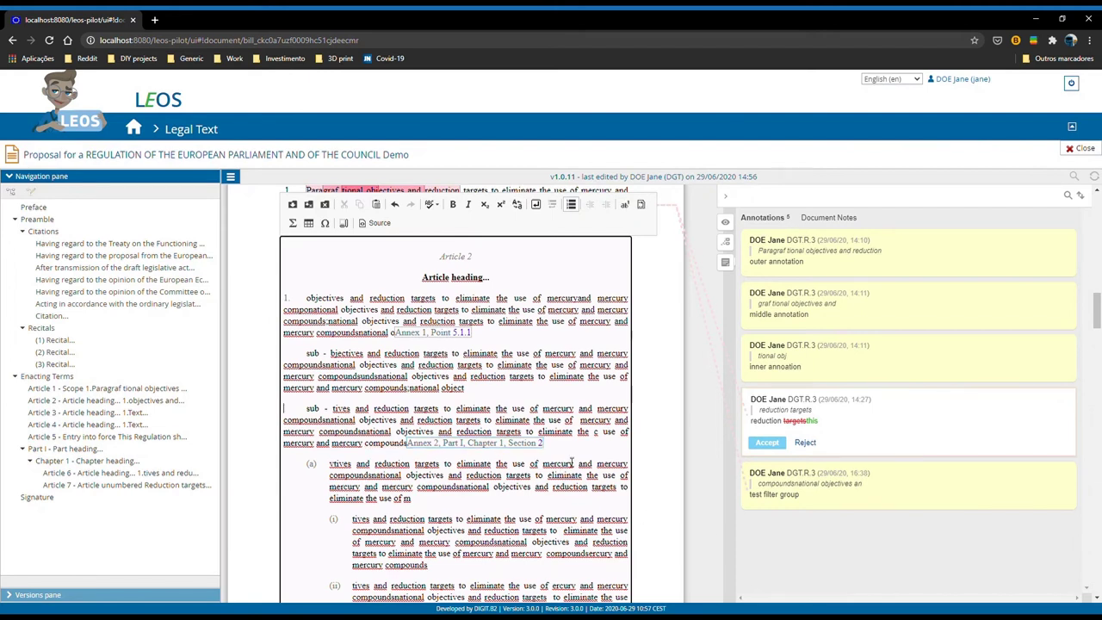
pyautogui.click(310, 204)
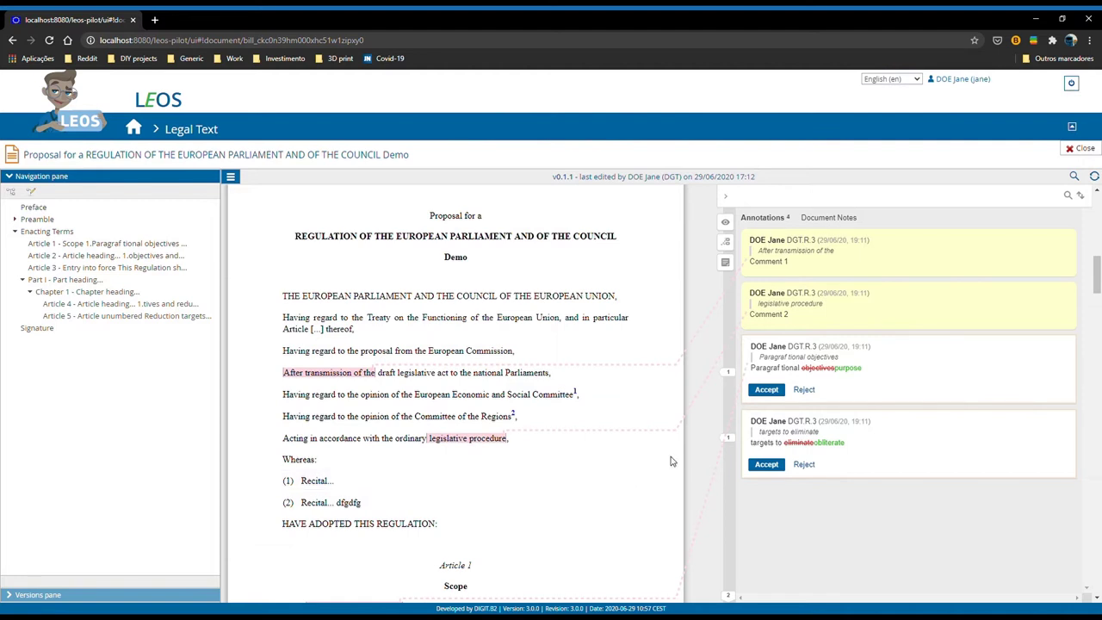
# - Add "dgdf g," to the end of the citation "Having regard to the proposal from the European Commission" and save it
pyautogui.scroll(-1, 637, 456)
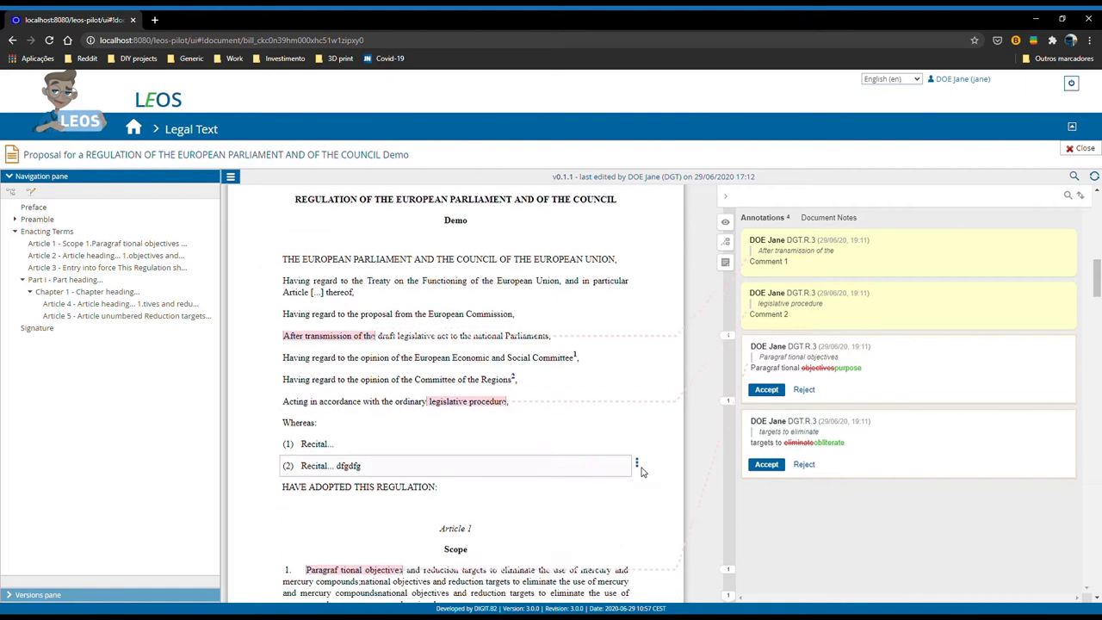
pyautogui.scroll(2, 523, 504)
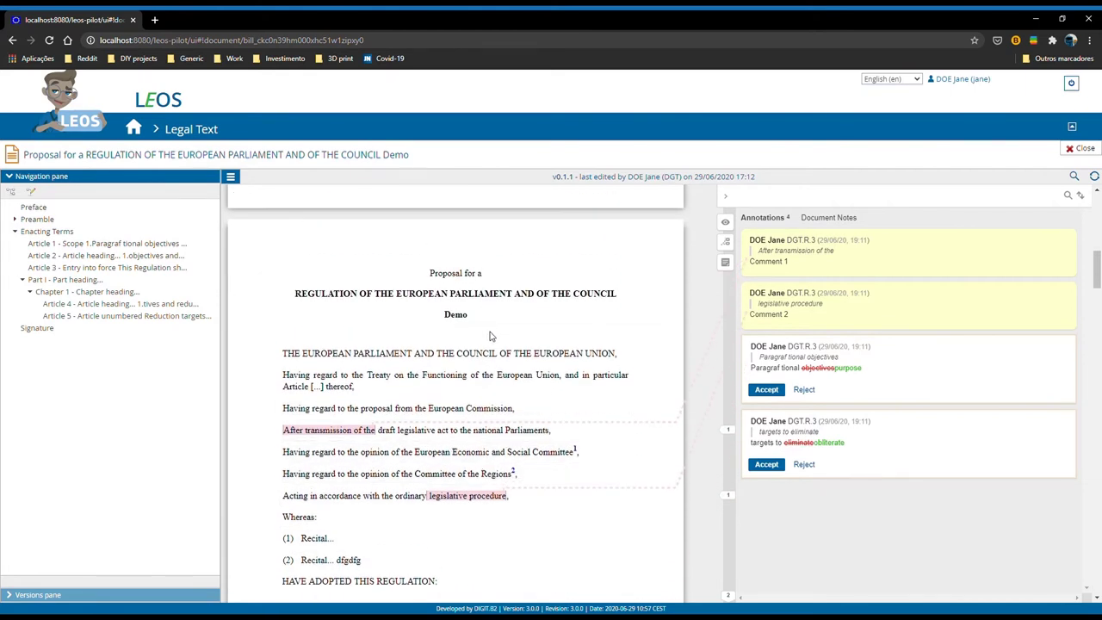
pyautogui.scroll(-2, 495, 346)
pyautogui.doubleClick(479, 298)
pyautogui.press('BackSpace')
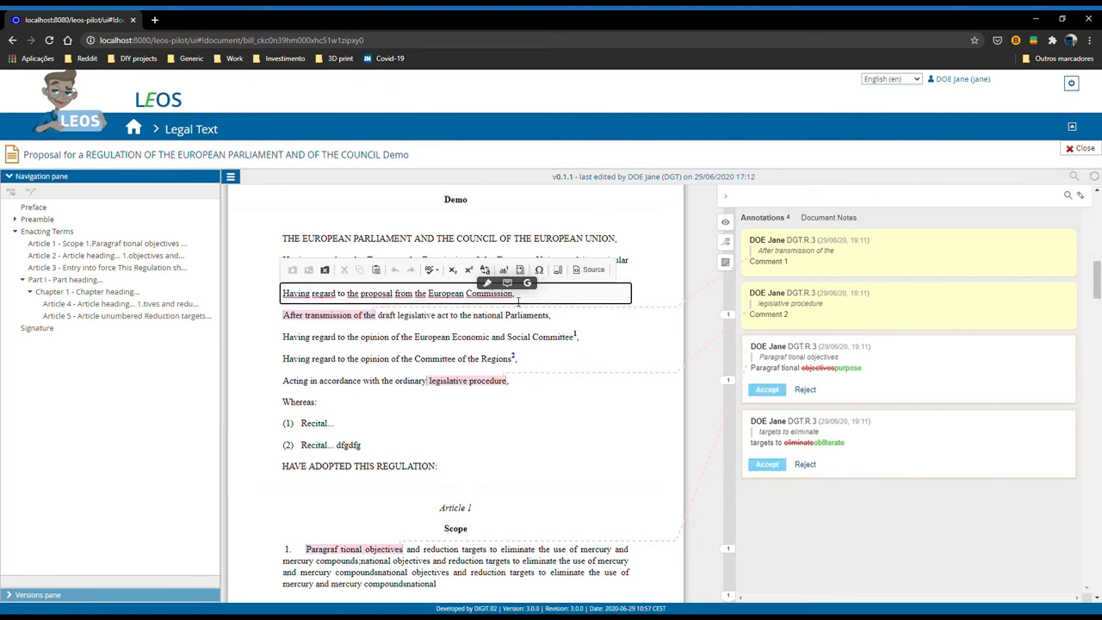
pyautogui.write('dgdf g,')
pyautogui.click(324, 271)
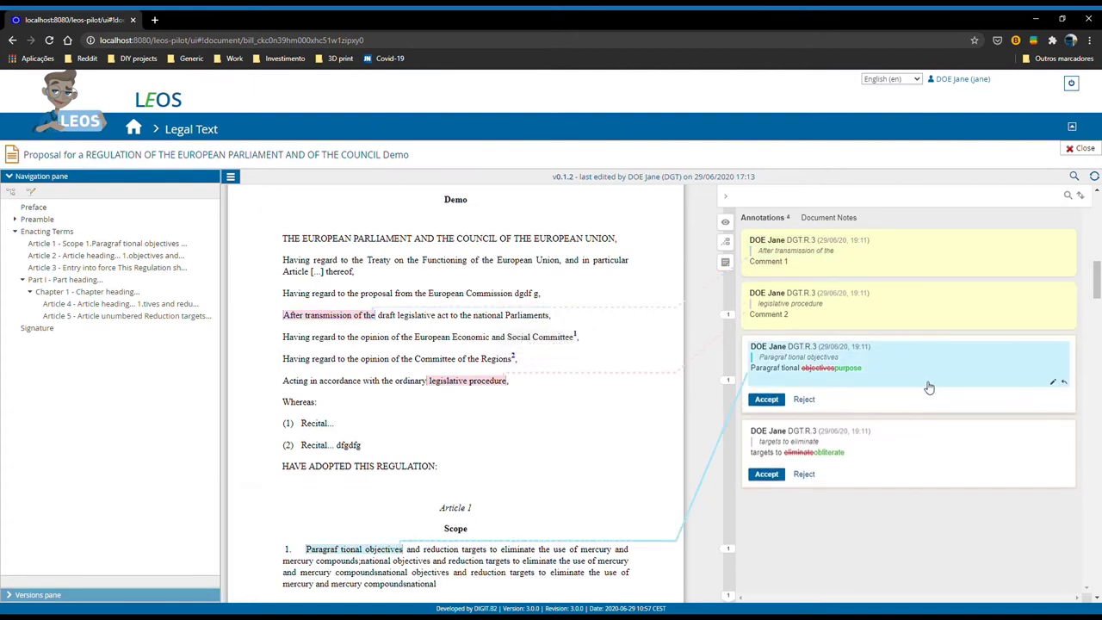
# - Look over the annotated passages in Articles 1 and 2, then close the legal text to return to the proposal
pyautogui.scroll(-1, 642, 385)
pyautogui.scroll(-1, 635, 371)
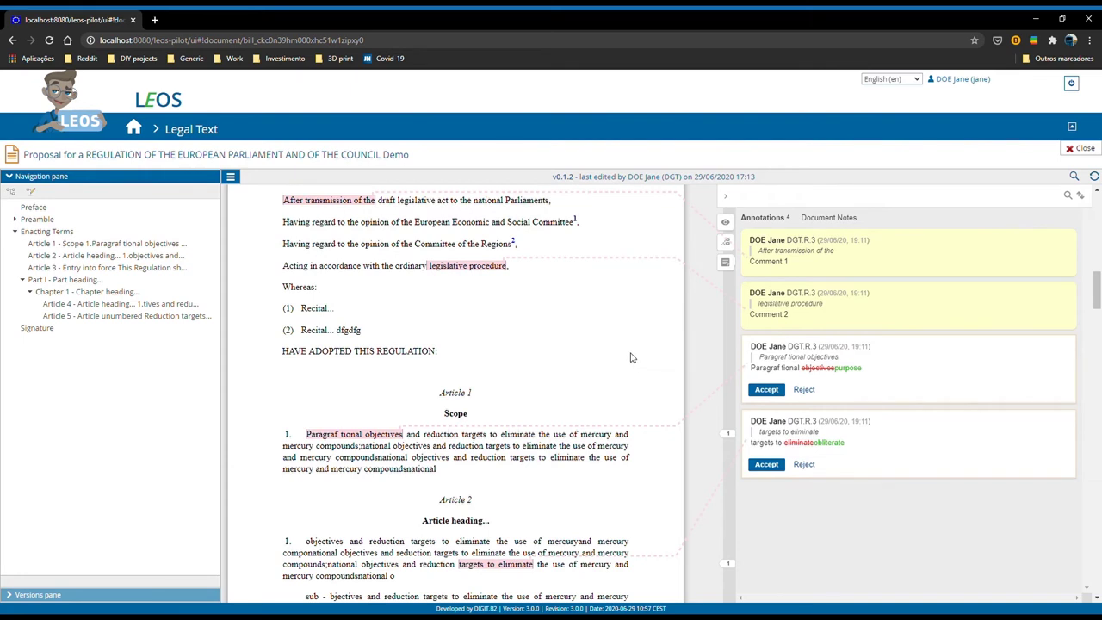
pyautogui.click(1087, 149)
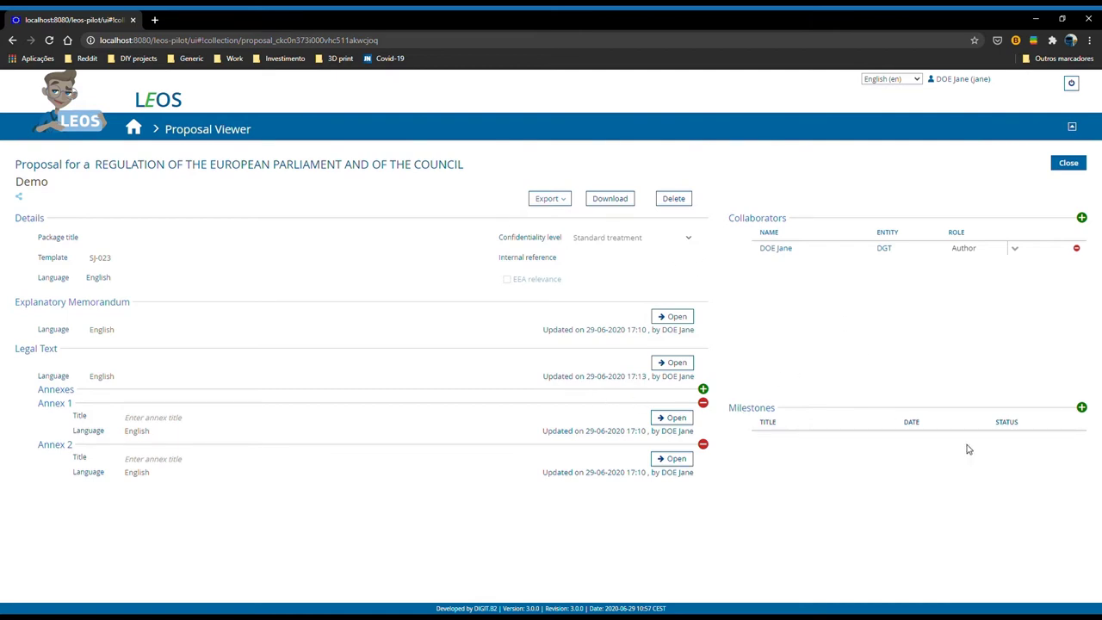
# - Create a milestone of type Other with the title "For Demo"
pyautogui.click(1083, 408)
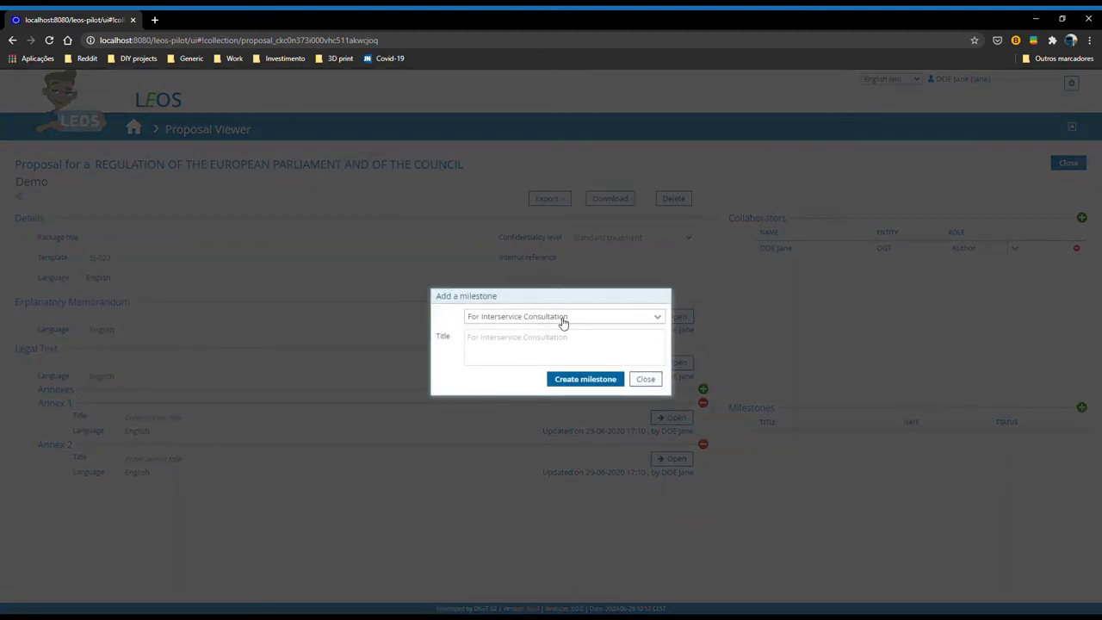
pyautogui.click(563, 319)
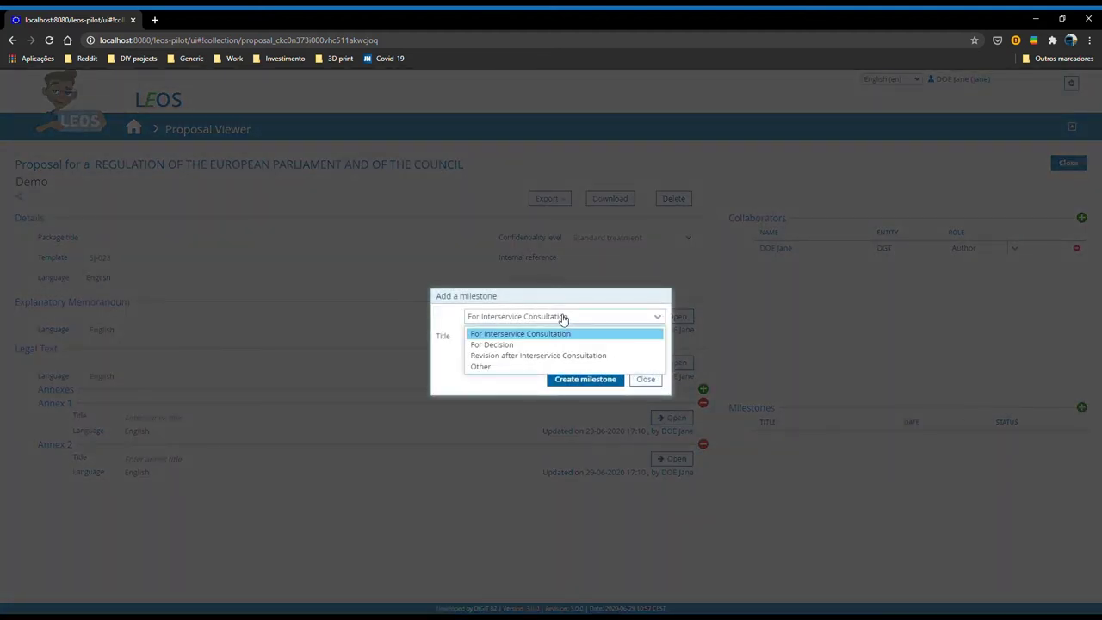
pyautogui.click(524, 368)
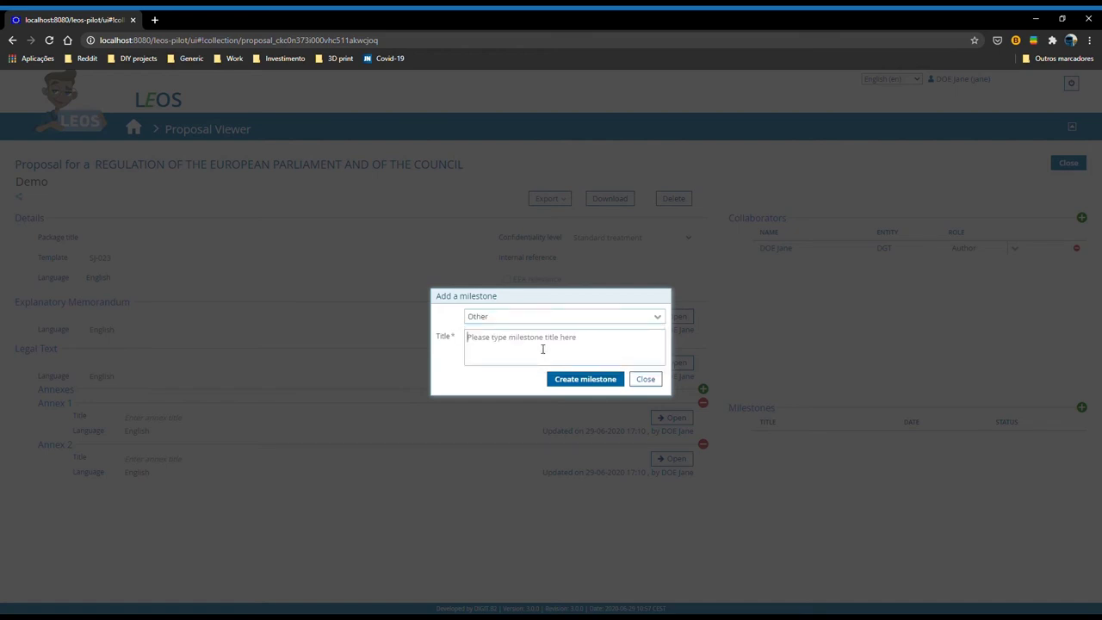
pyautogui.write('For Demo')
pyautogui.click(562, 381)
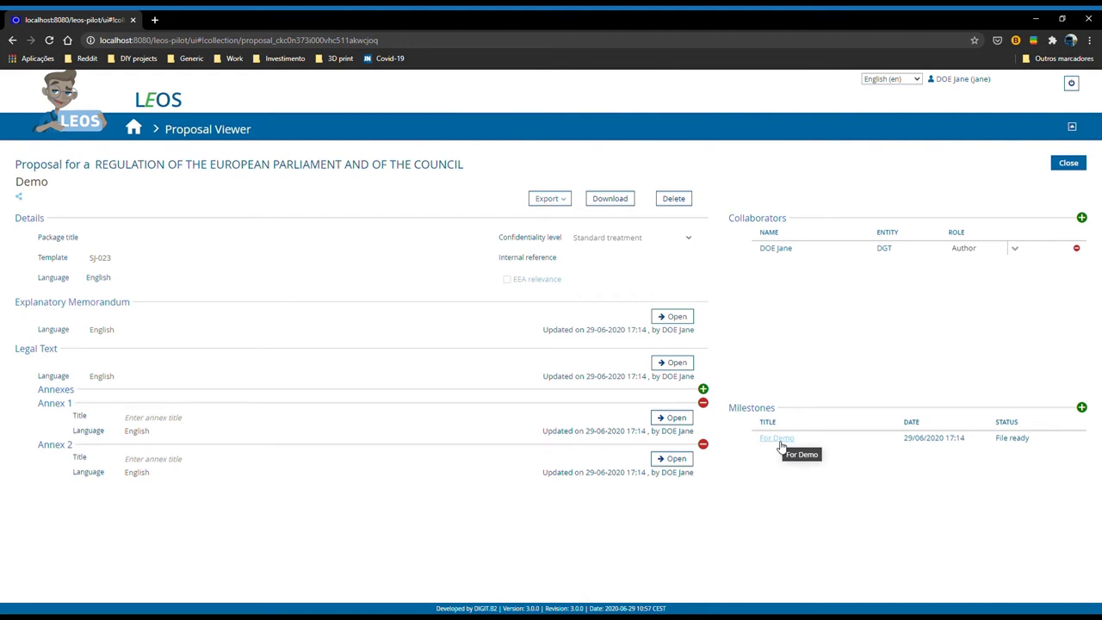
# - Open the "For Demo" milestone and view its Annex 2, Annex 1 and Legal Text
pyautogui.click(779, 440)
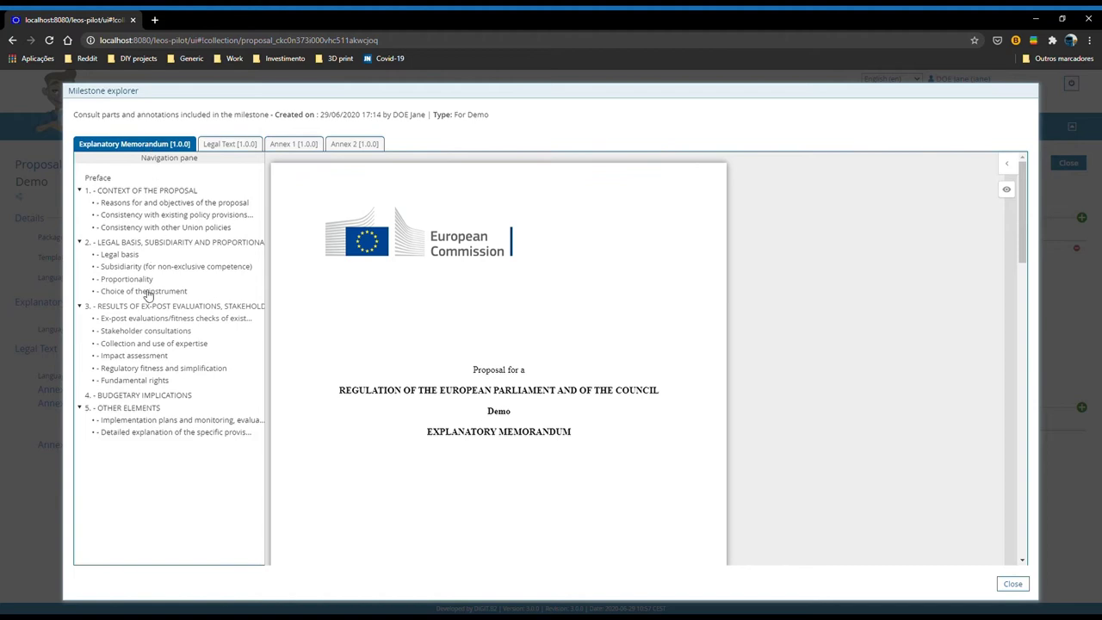
pyautogui.click(330, 145)
pyautogui.click(306, 145)
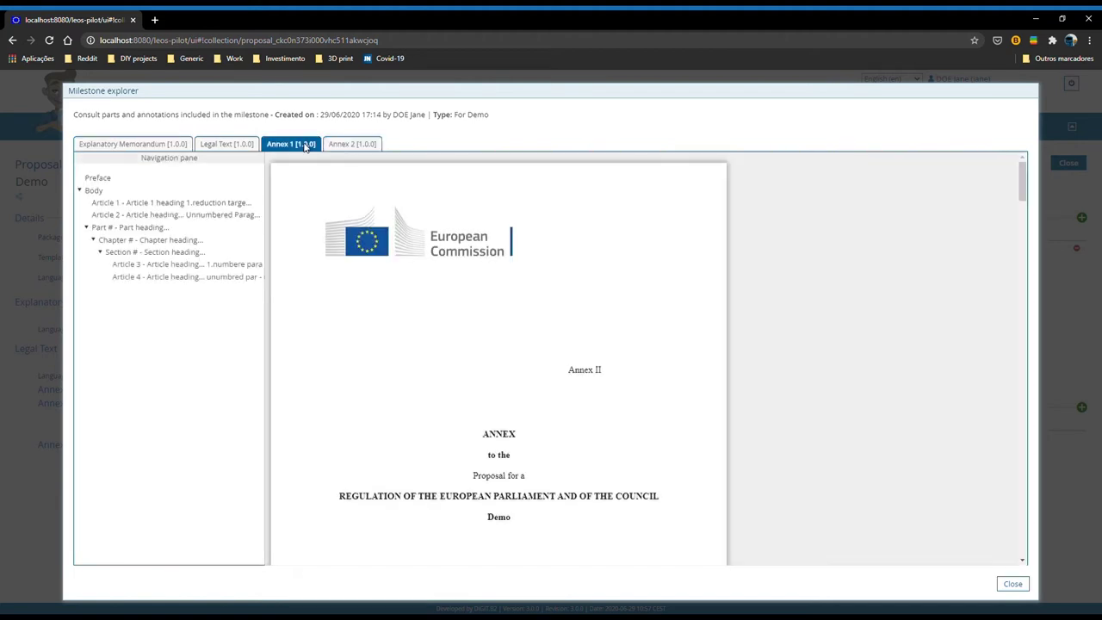
pyautogui.click(249, 146)
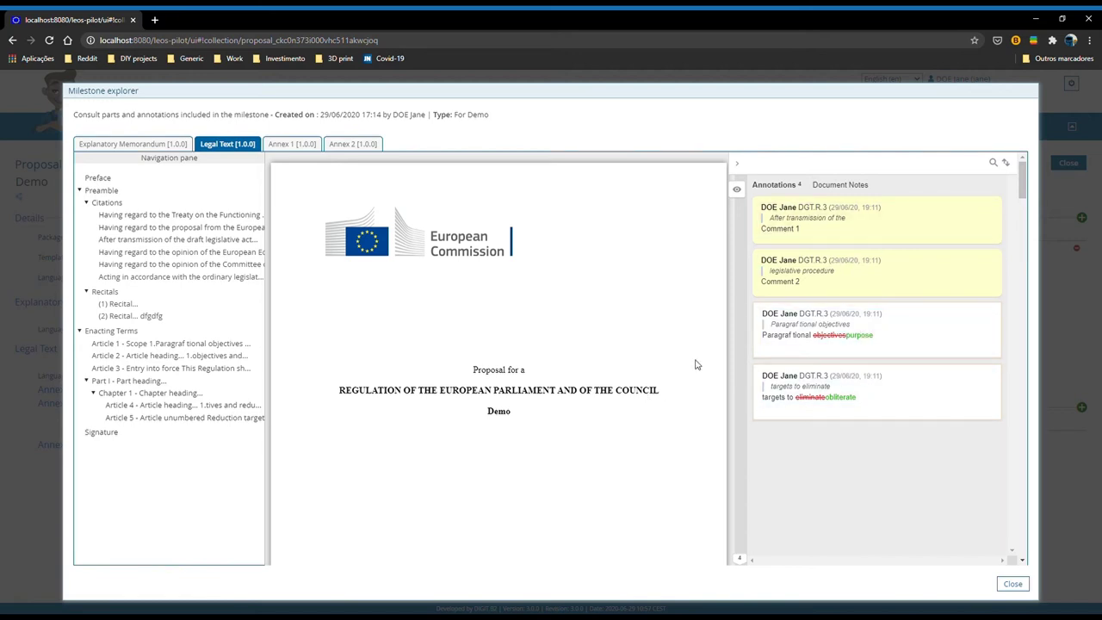
# - Examine the annotated citations in the milestone's legal text and select the words "European Economic and Social"
pyautogui.scroll(-4, 574, 348)
pyautogui.scroll(-1, 574, 348)
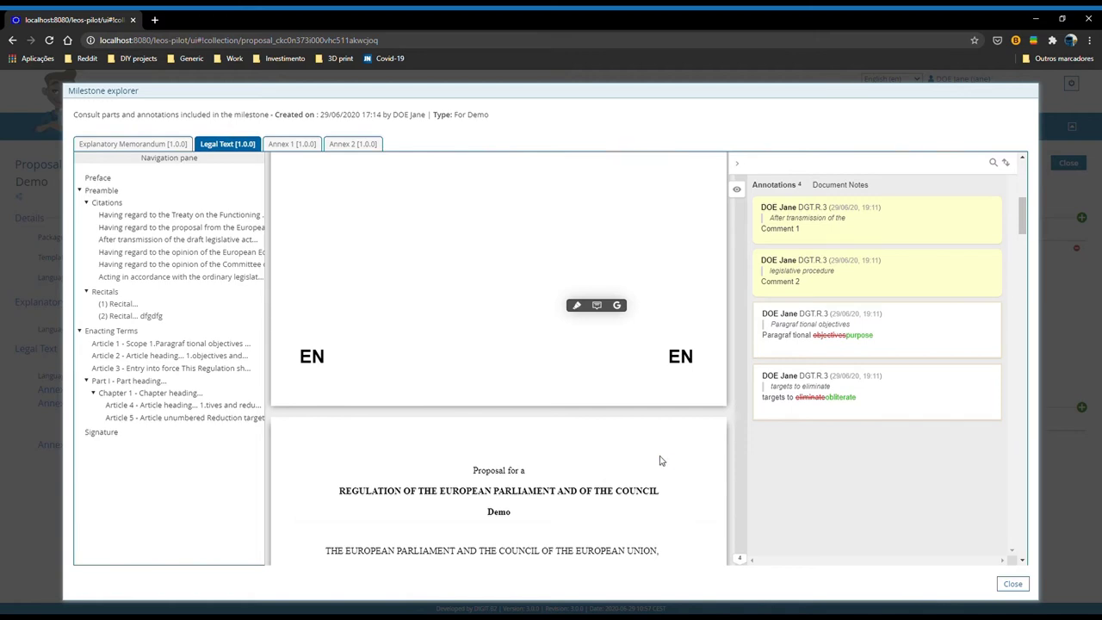
pyautogui.scroll(-3, 545, 417)
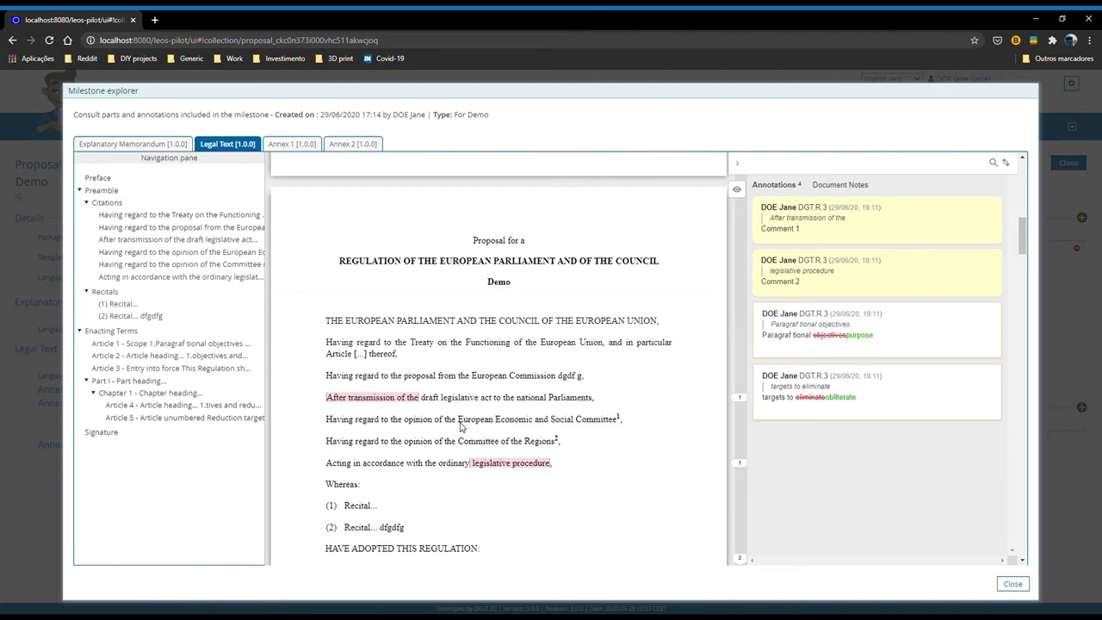
pyautogui.moveTo(459, 424); pyautogui.dragTo(574, 424)
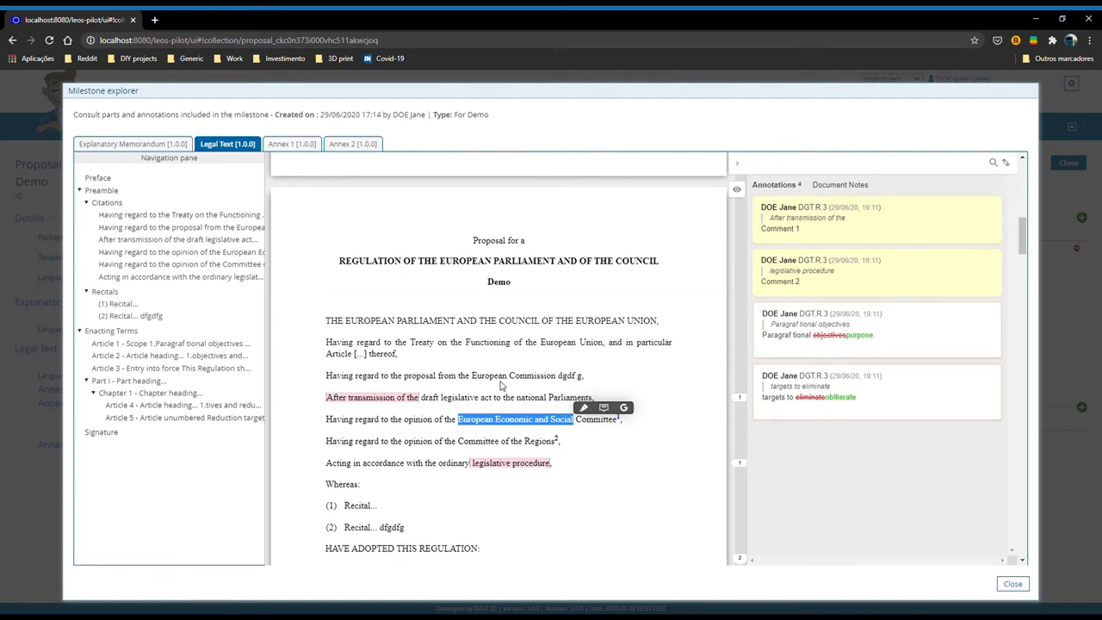
# - Select the words "the Functioning of" in the Treaty citation of the milestone's legal text, then clear the selection
pyautogui.click(534, 428)
pyautogui.moveTo(450, 346); pyautogui.dragTo(556, 348)
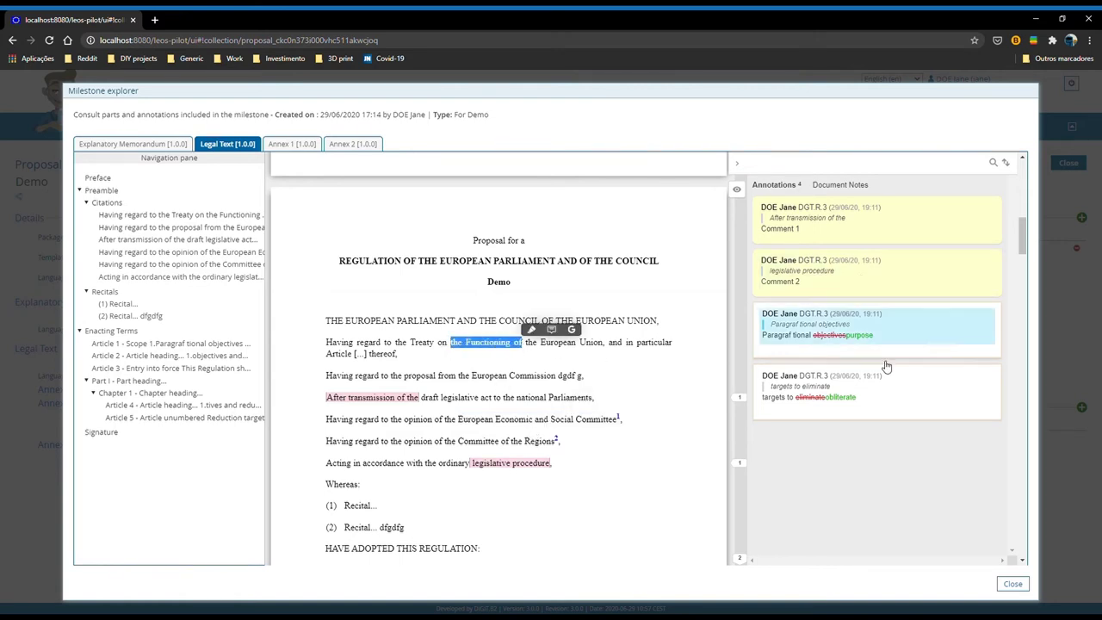
pyautogui.click(497, 355)
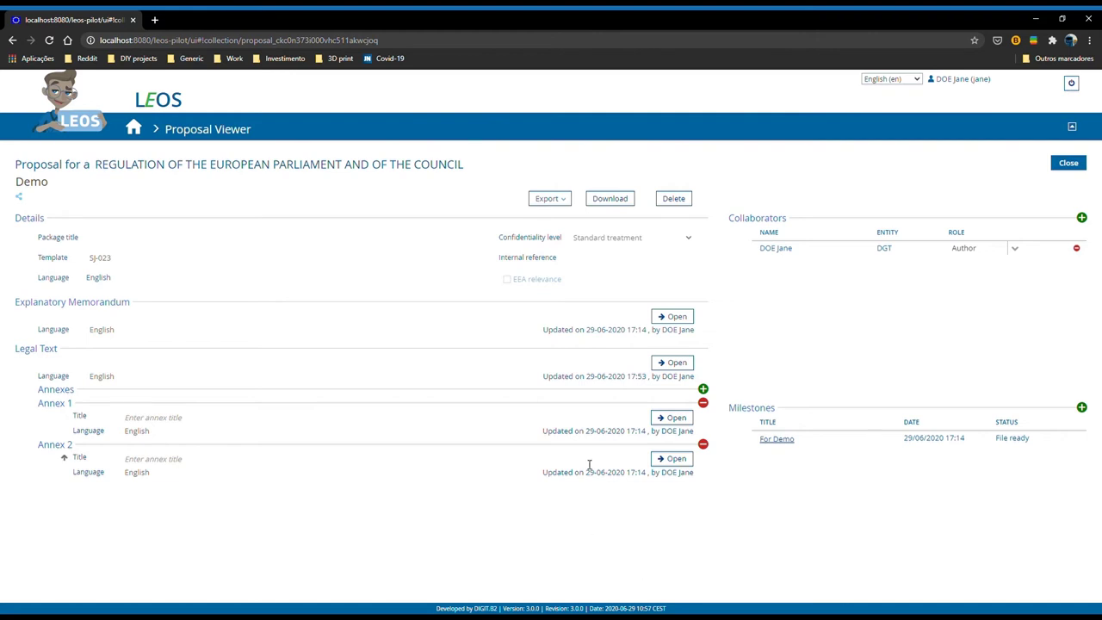
# - Open the proposal's legal text and expand its recent changes and the modifications listed under versions 0.1.0 and 1.0.0
pyautogui.click(685, 365)
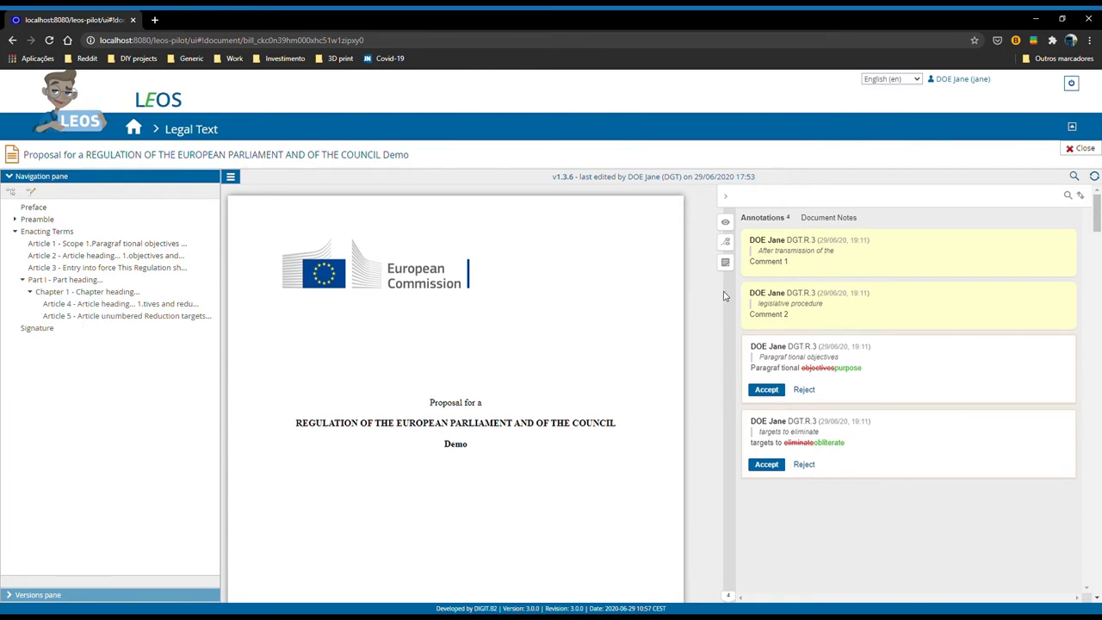
pyautogui.click(819, 271)
pyautogui.click(23, 601)
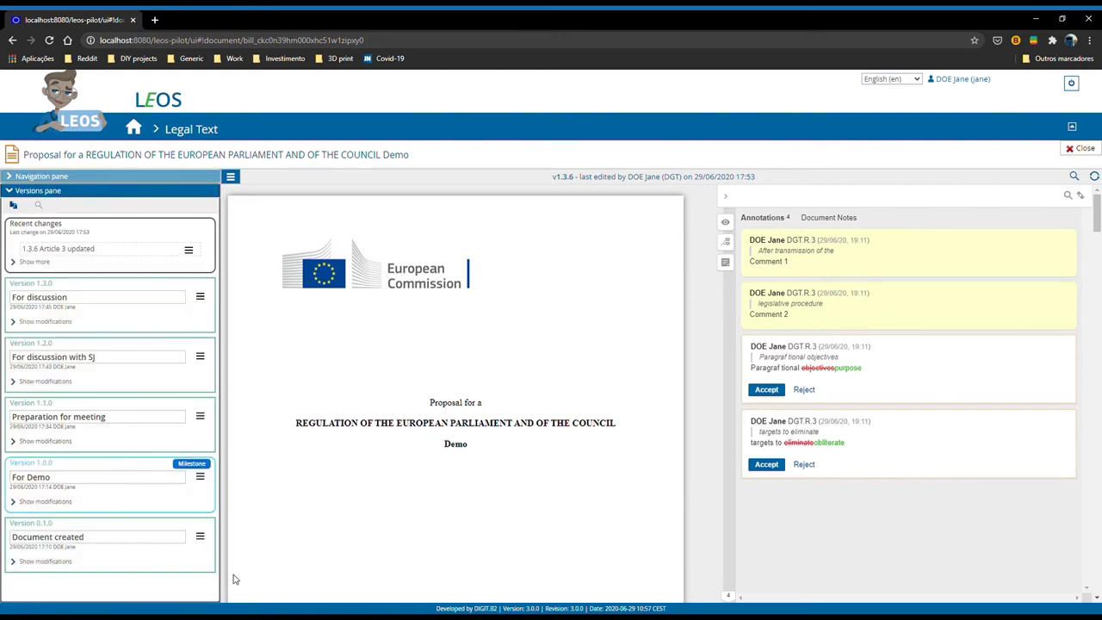
pyautogui.click(35, 566)
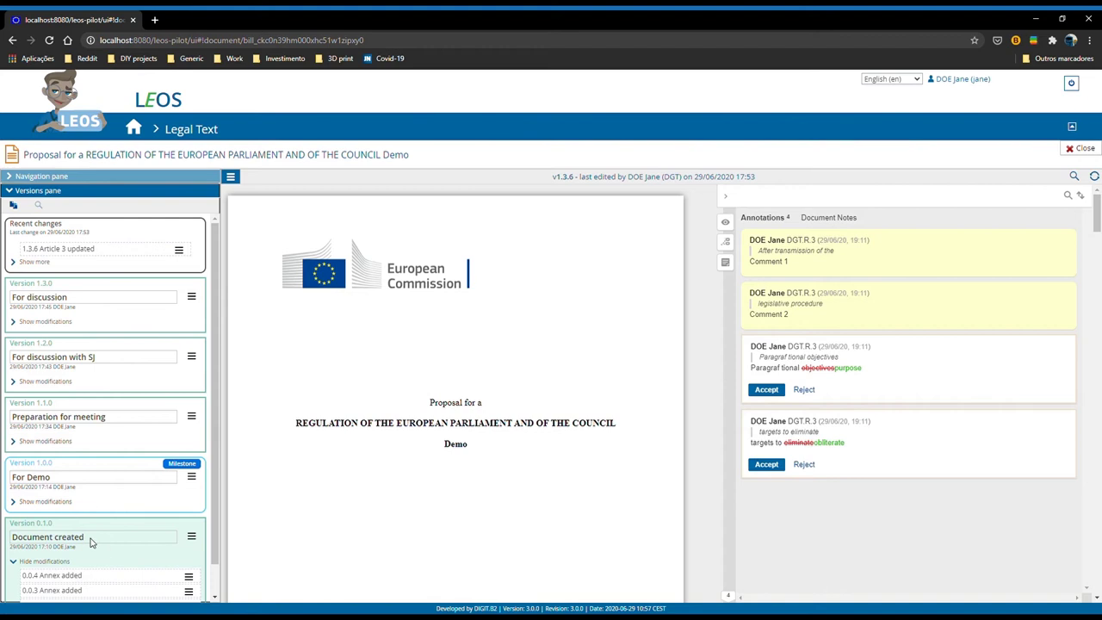
pyautogui.click(36, 504)
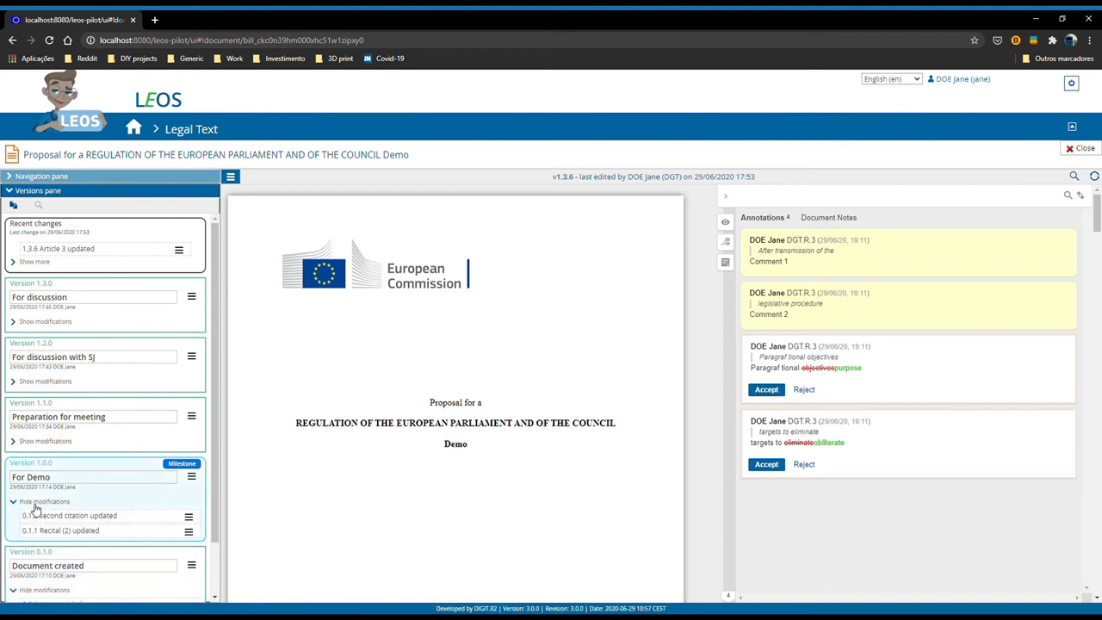
pyautogui.click(35, 263)
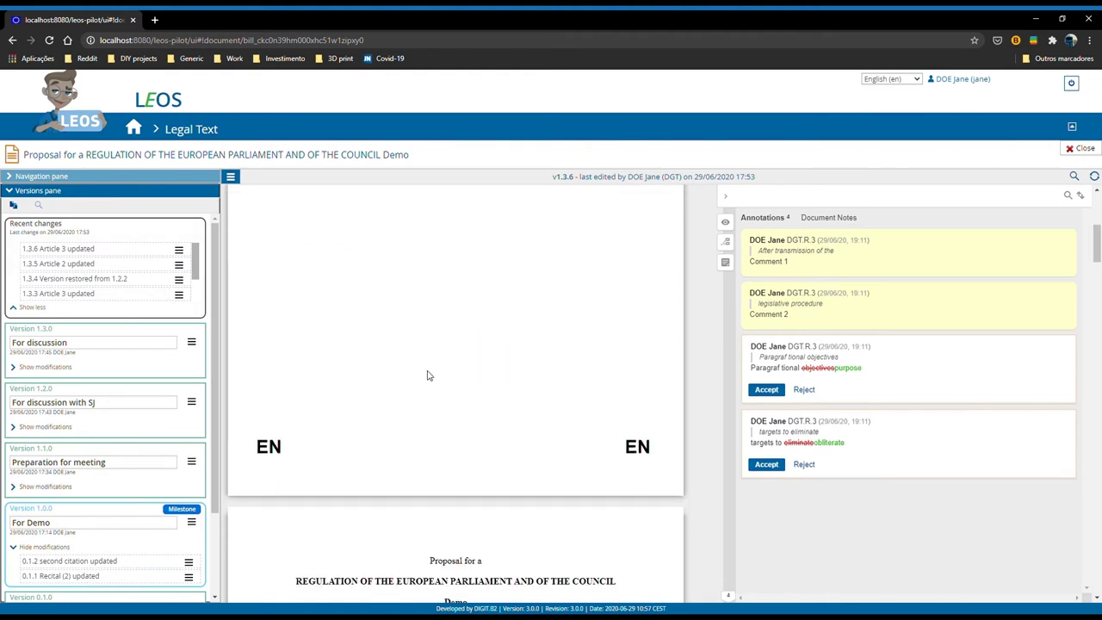
# - Delete the word "targets" before "to eliminate" in the second line of Article 1, paragraph 1, then save and close the article
pyautogui.scroll(-5, 429, 375)
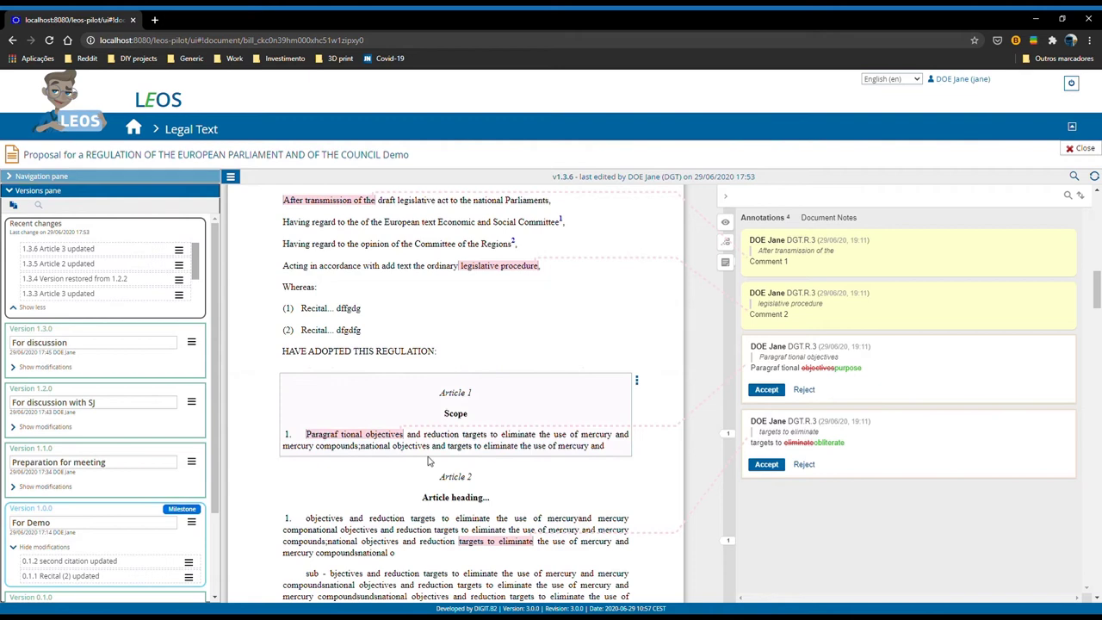
pyautogui.doubleClick(502, 446)
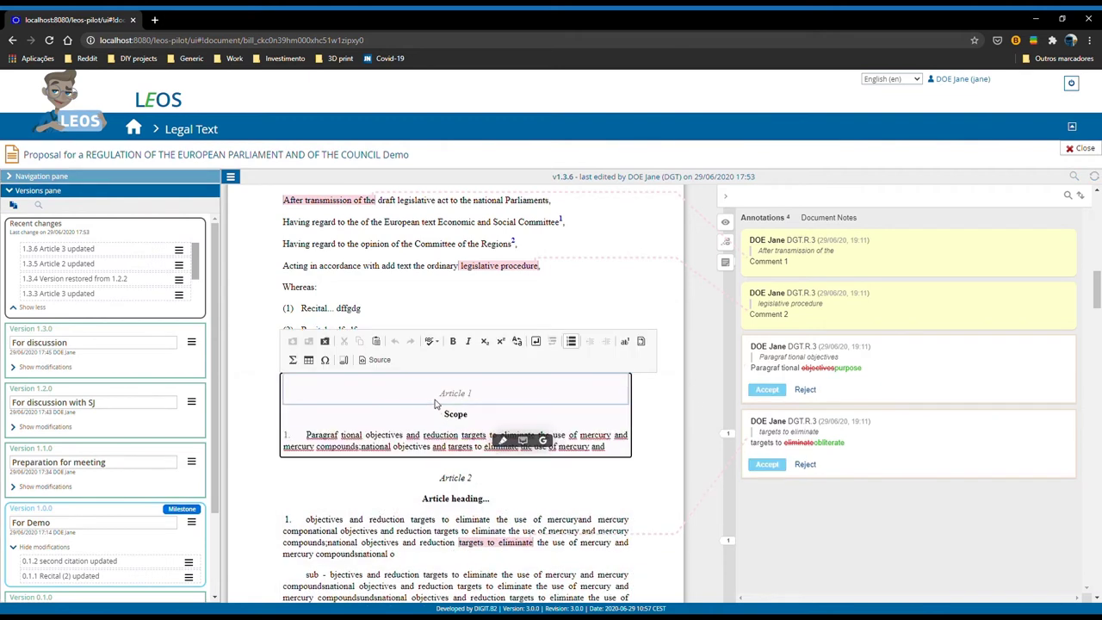
pyautogui.doubleClick(461, 446)
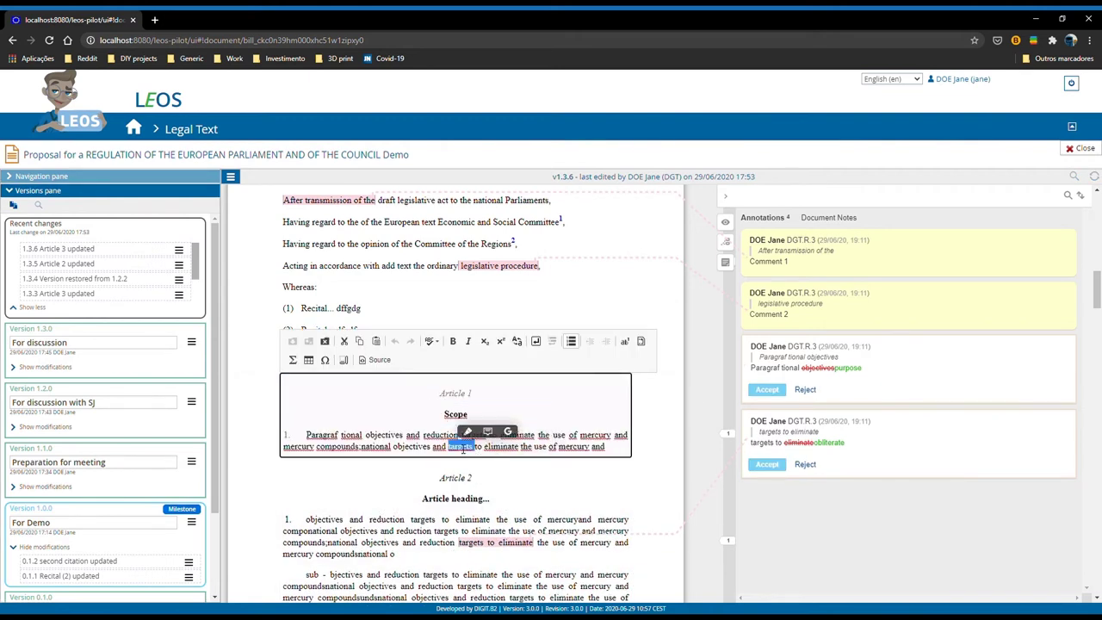
pyautogui.press('Delete')
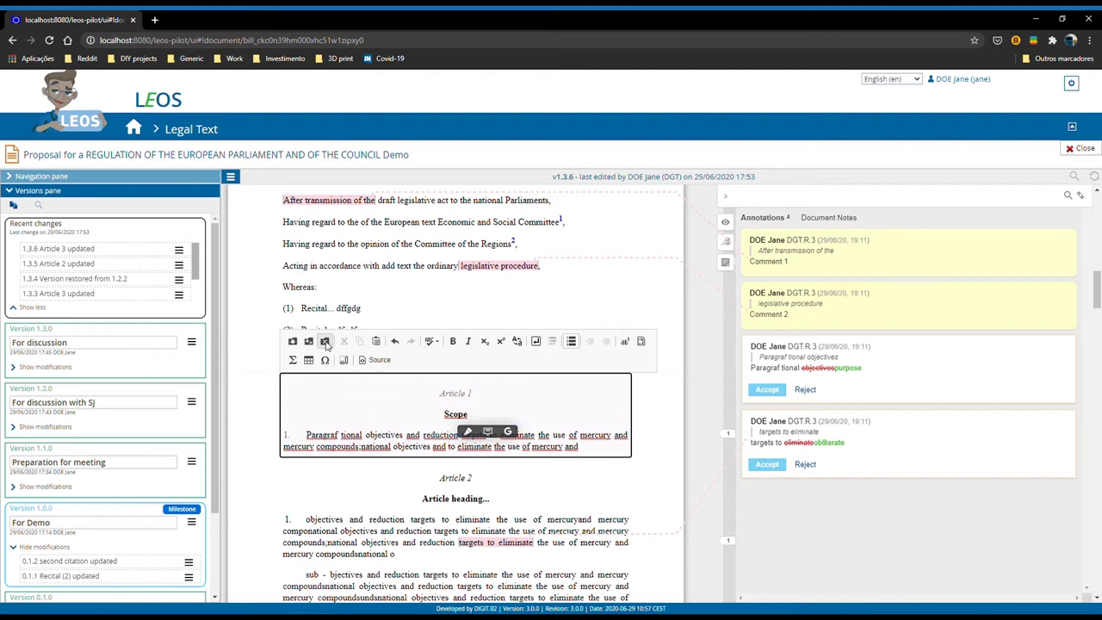
pyautogui.click(309, 343)
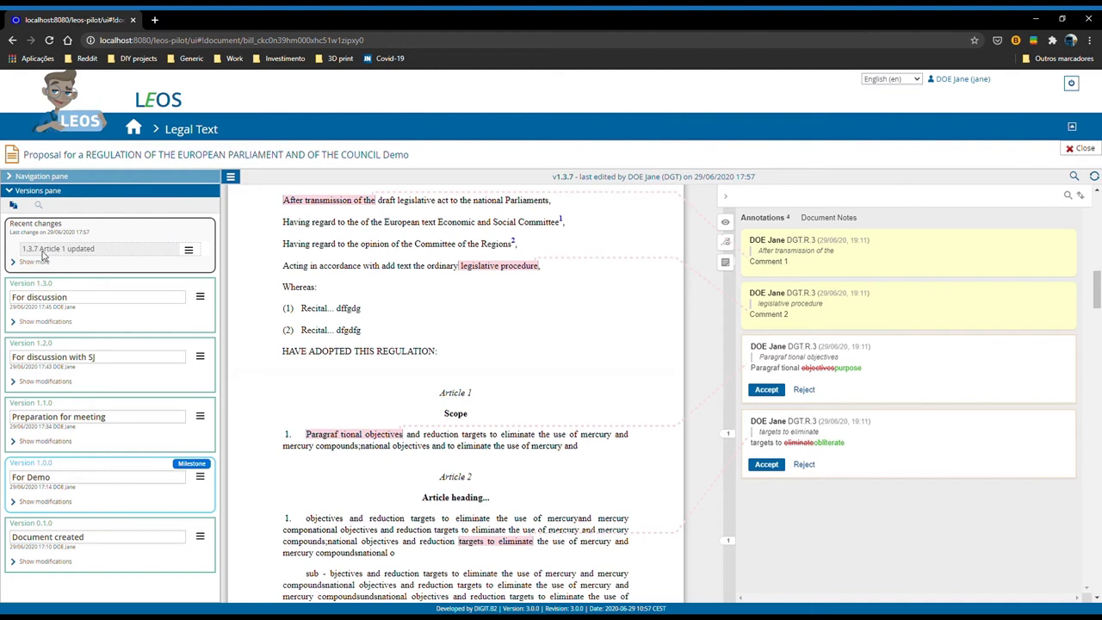
# - Examine the newest Article 1 entry and its date in the recent changes, then expand and look through the full list
pyautogui.moveTo(44, 251); pyautogui.dragTo(101, 253)
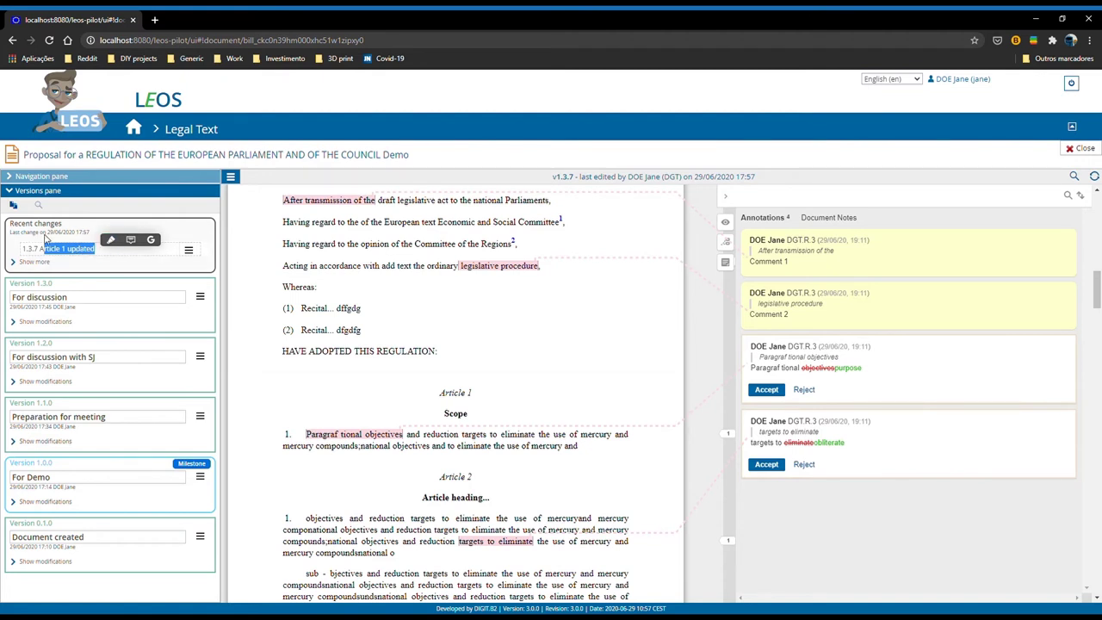
pyautogui.moveTo(45, 238); pyautogui.dragTo(93, 234)
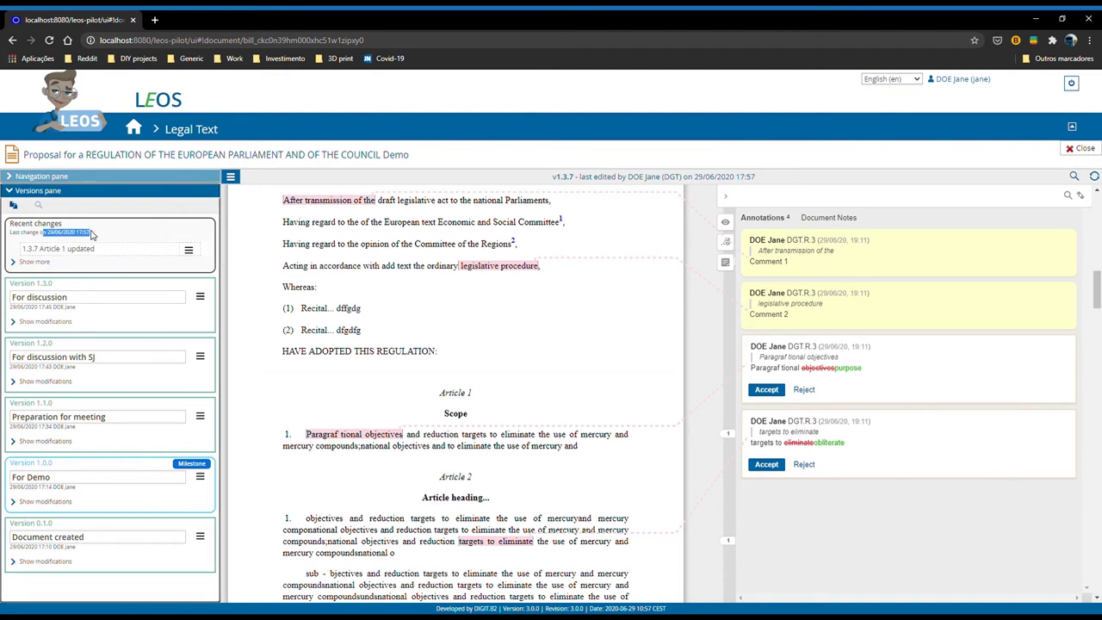
pyautogui.click(34, 263)
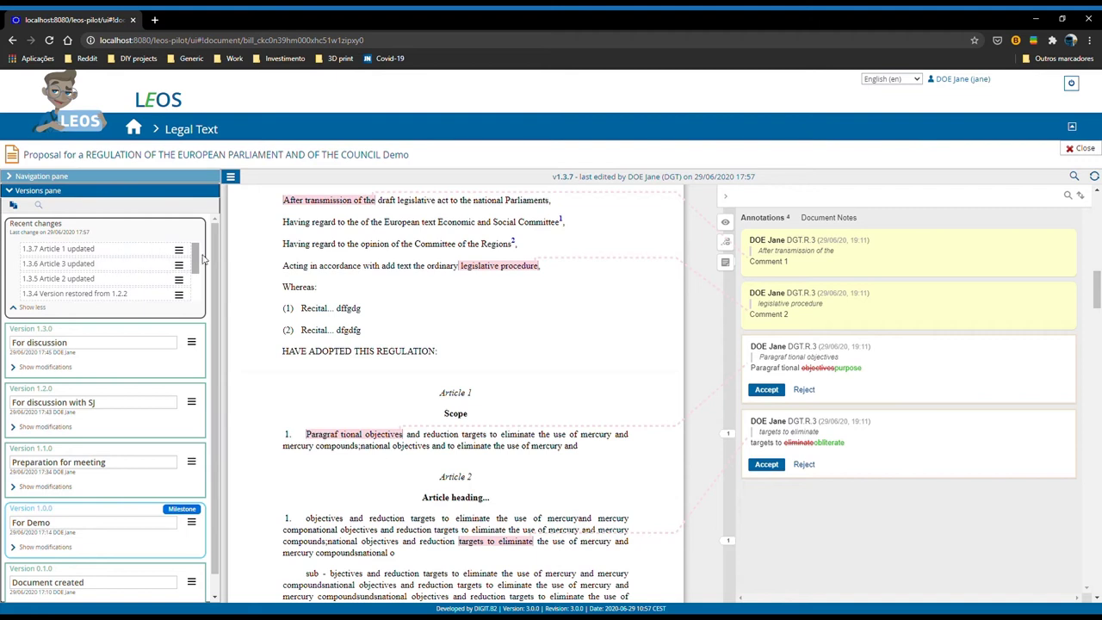
pyautogui.moveTo(199, 256)
pyautogui.mouseDown()
pyautogui.moveTo(196, 274)
pyautogui.moveTo(198, 252)
pyautogui.mouseUp()
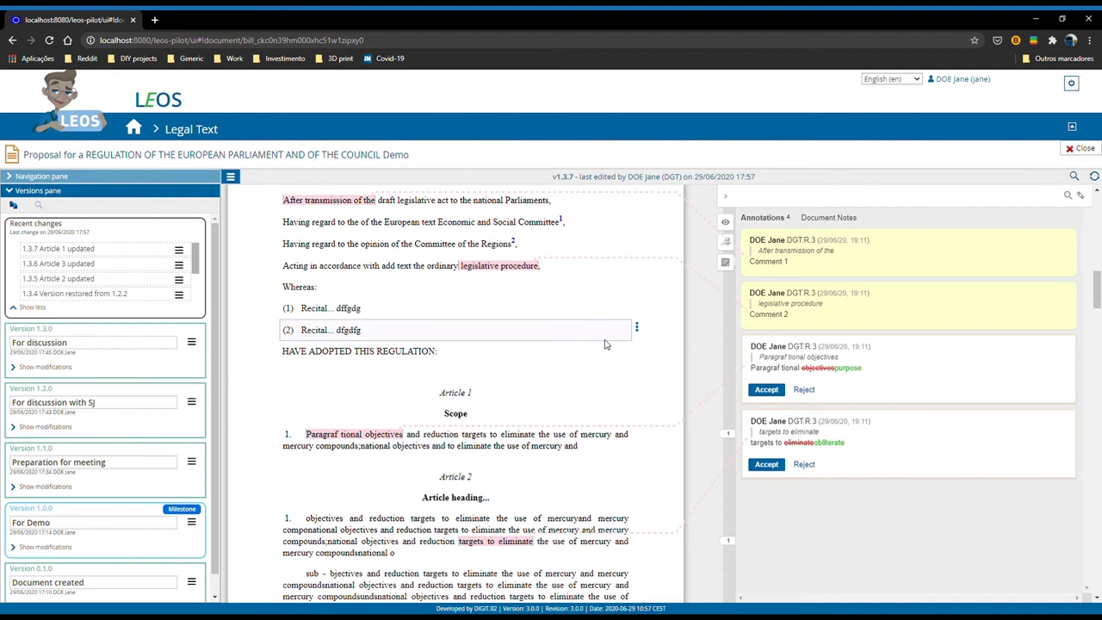
# - Save the current legal text as a version titled "Preparation for meeting"
pyautogui.click(237, 178)
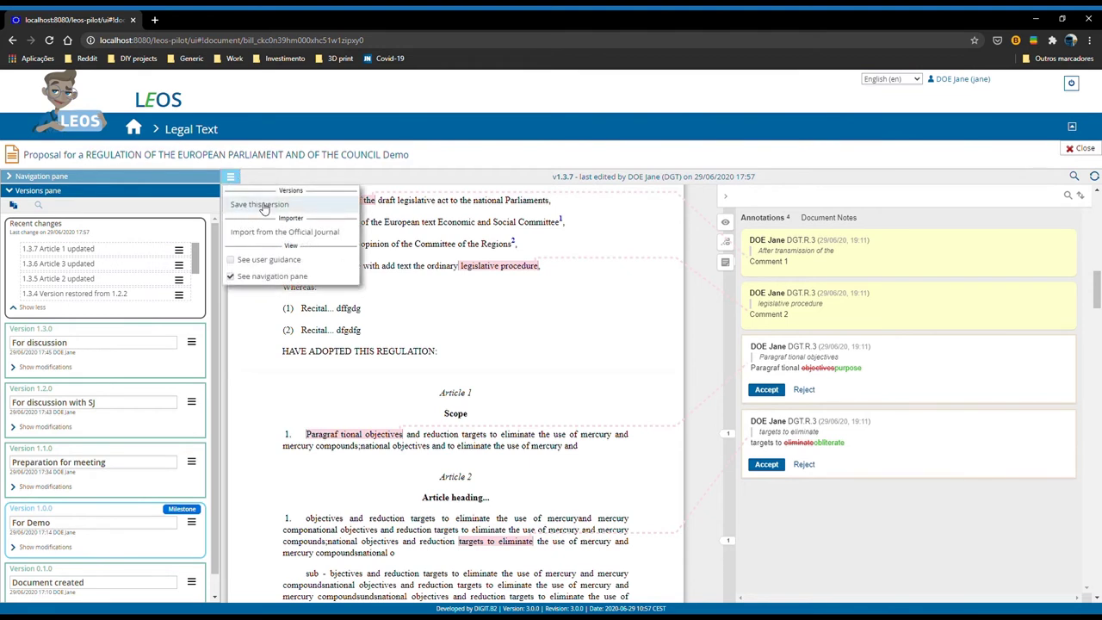
pyautogui.click(261, 205)
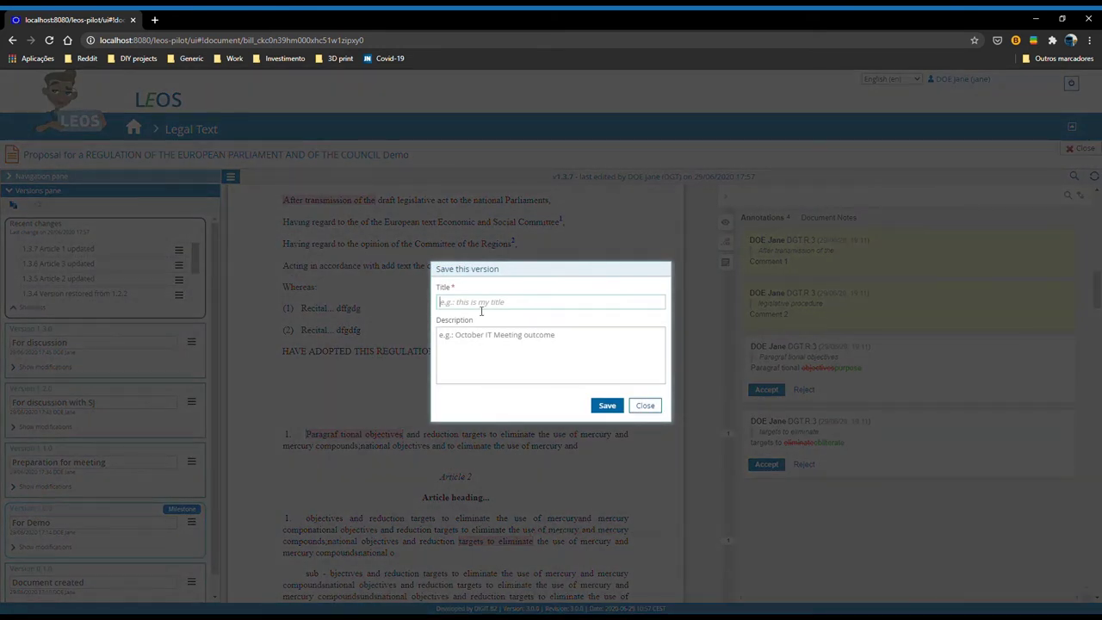
pyautogui.write('Preparation f')
pyautogui.press('BackSpace')
pyautogui.click(530, 305)
pyautogui.click(608, 406)
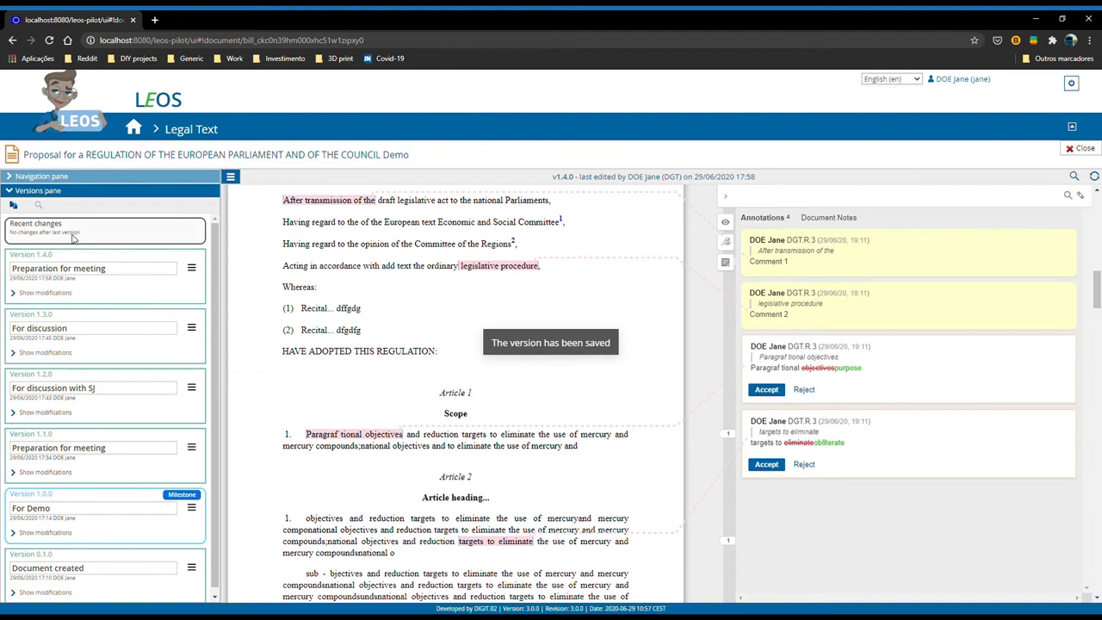
# - Expand the modifications of version 1.4.0 and look through them and the older versions below
pyautogui.click(50, 293)
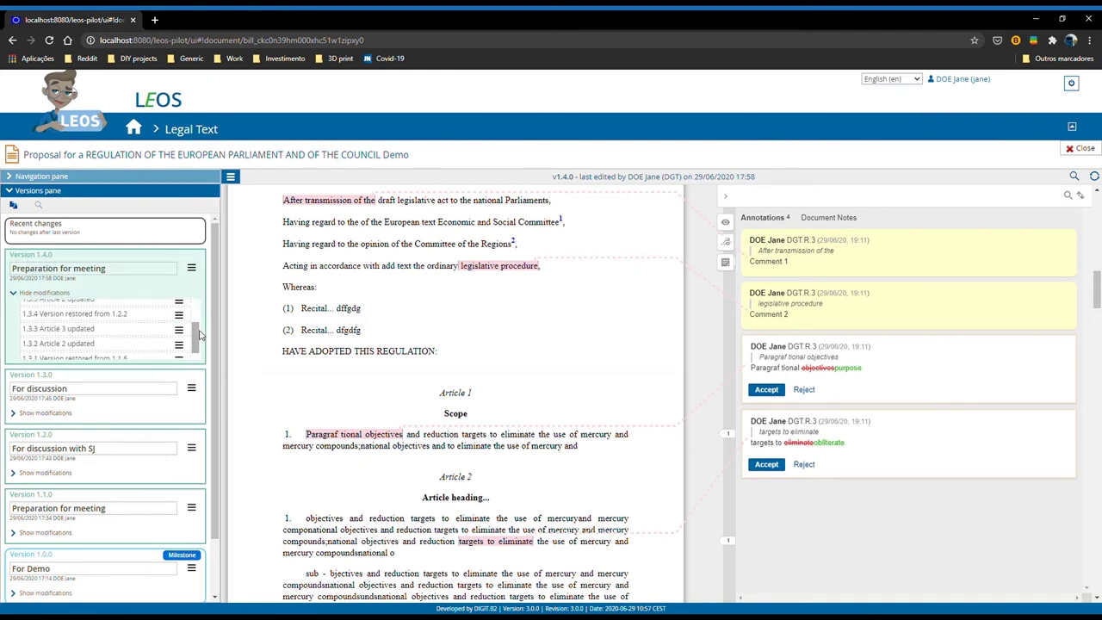
pyautogui.moveTo(198, 314); pyautogui.dragTo(198, 323)
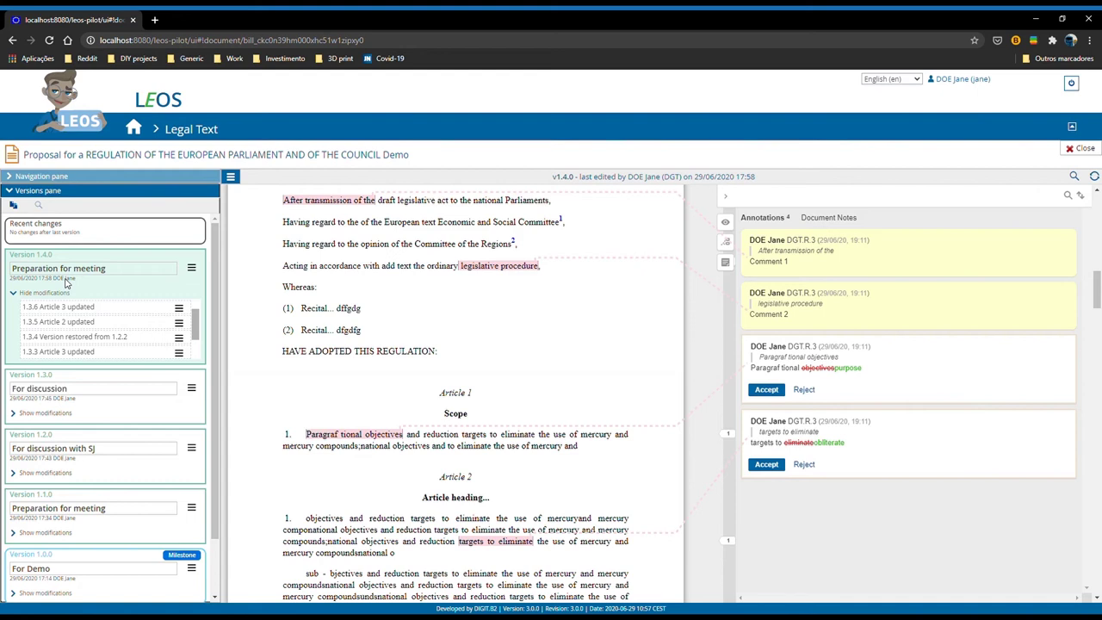
pyautogui.scroll(-2, 157, 353)
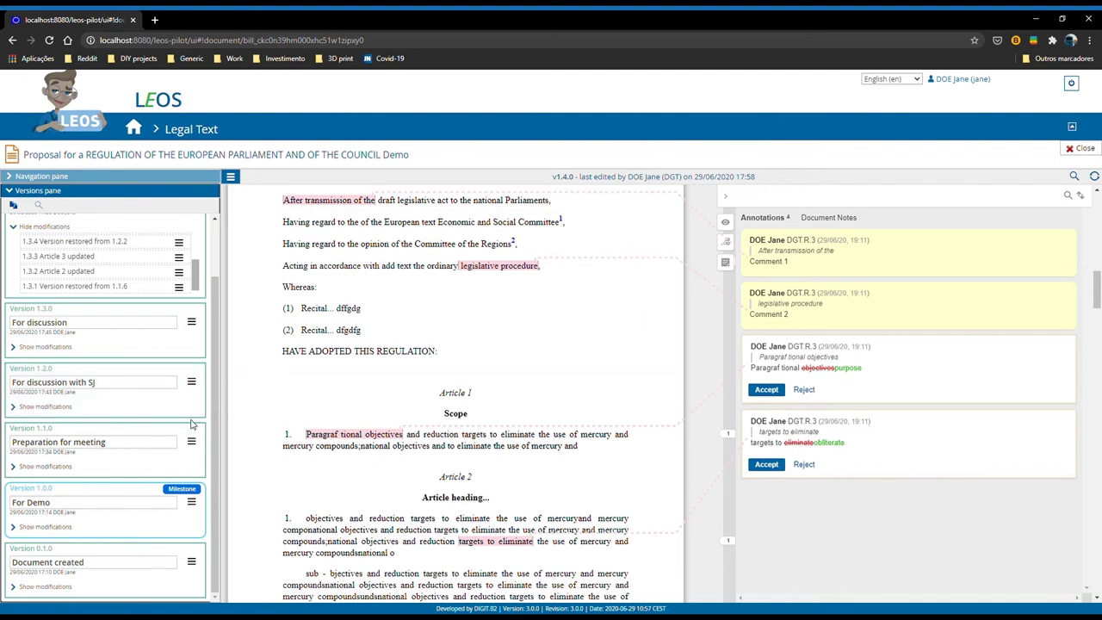
# - View modification 1.0.5 of version 1.1.0 beside the current legal text, read through it, and expand the current text's annotations
pyautogui.click(63, 467)
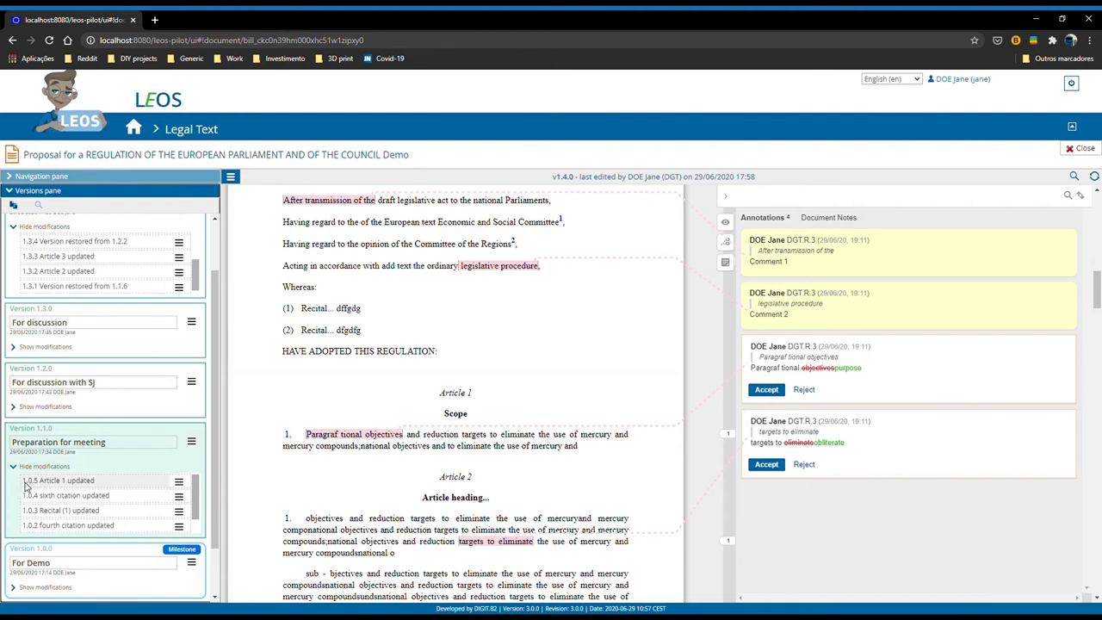
pyautogui.click(179, 483)
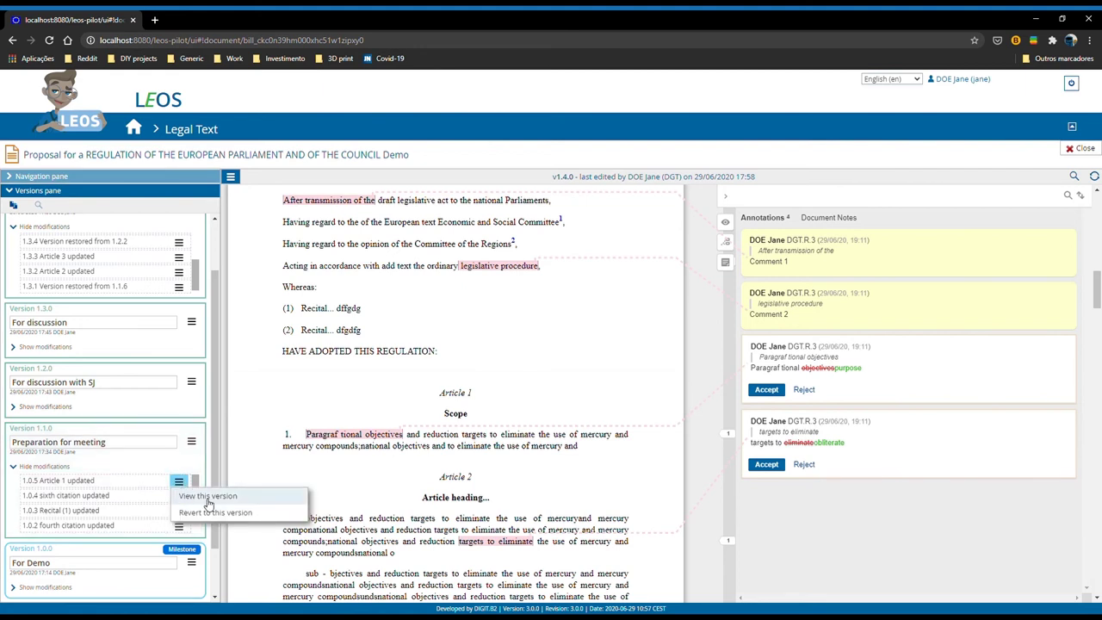
pyautogui.click(207, 497)
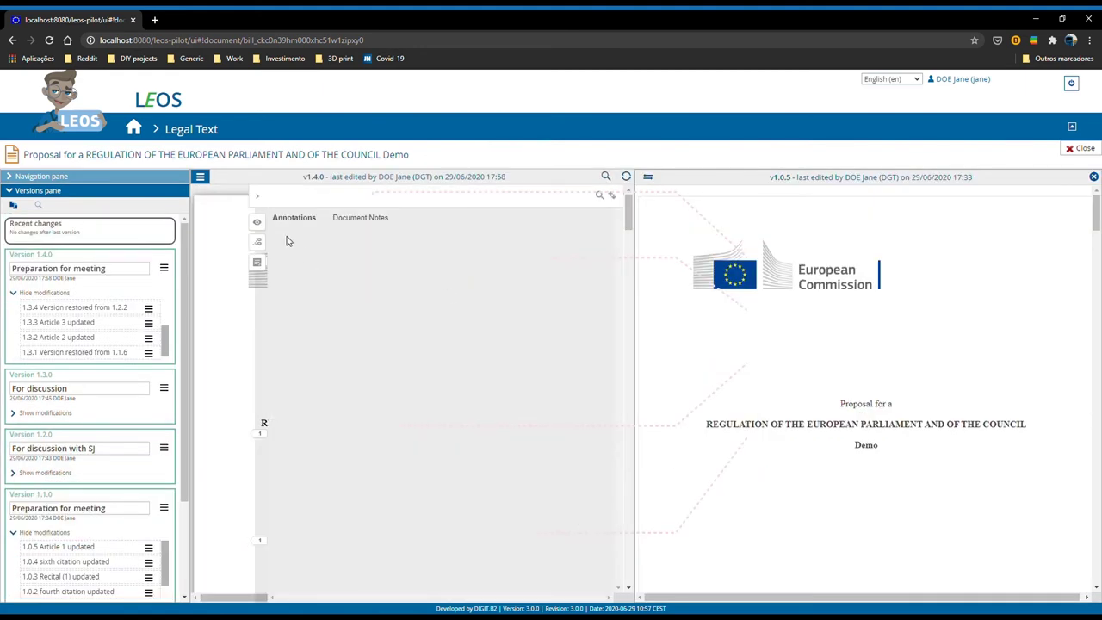
pyautogui.scroll(-15, 832, 310)
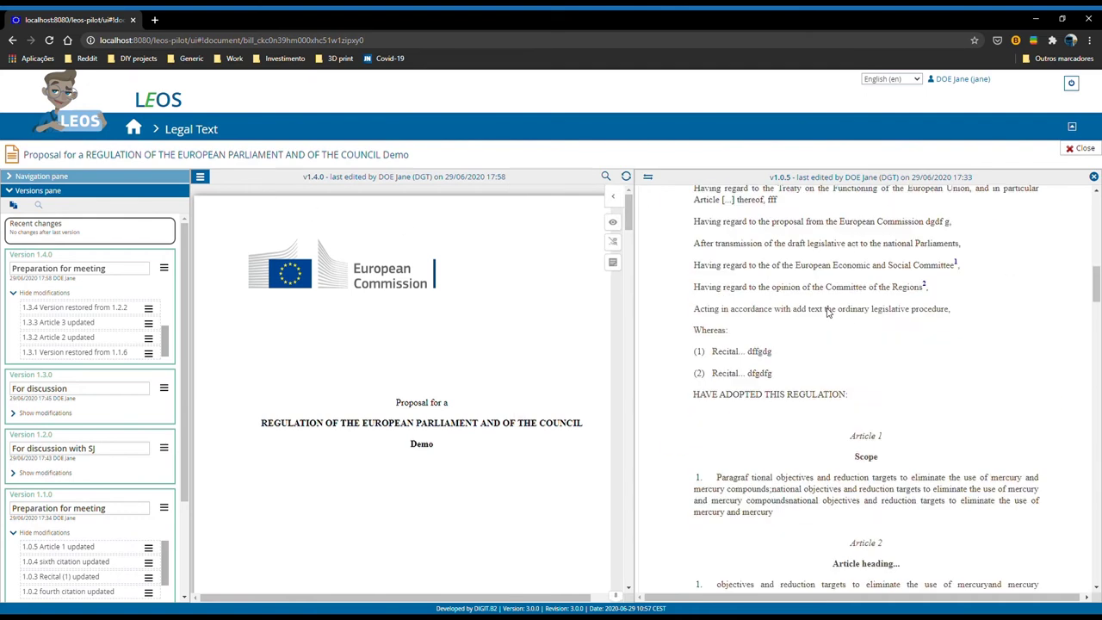
pyautogui.scroll(-10, 825, 315)
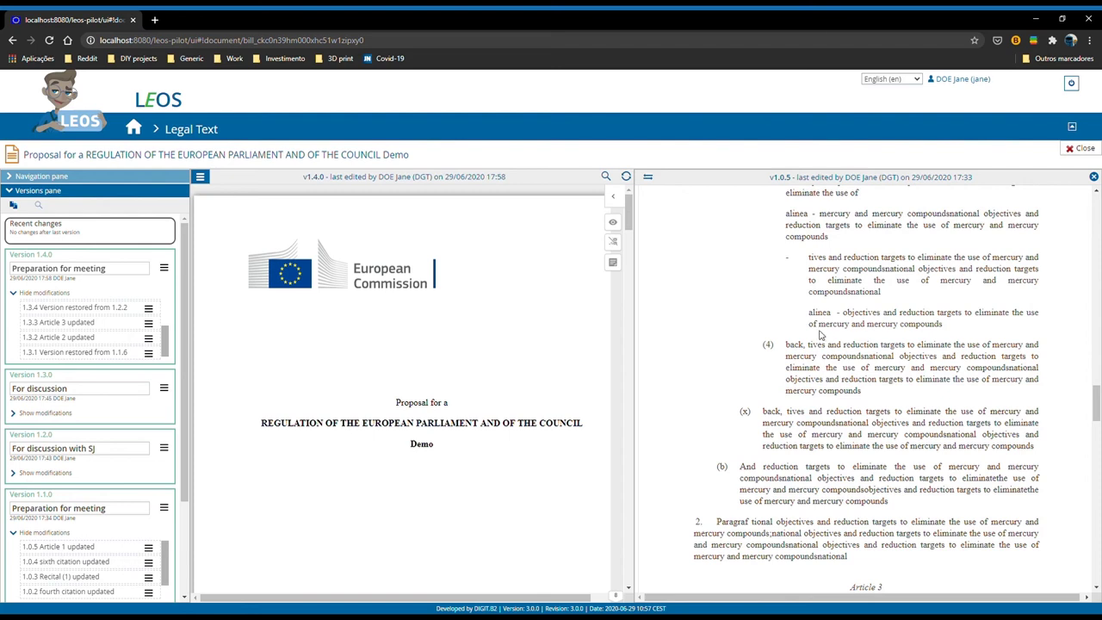
pyautogui.moveTo(776, 177)
pyautogui.mouseDown()
pyautogui.moveTo(814, 179)
pyautogui.moveTo(793, 181)
pyautogui.mouseUp()
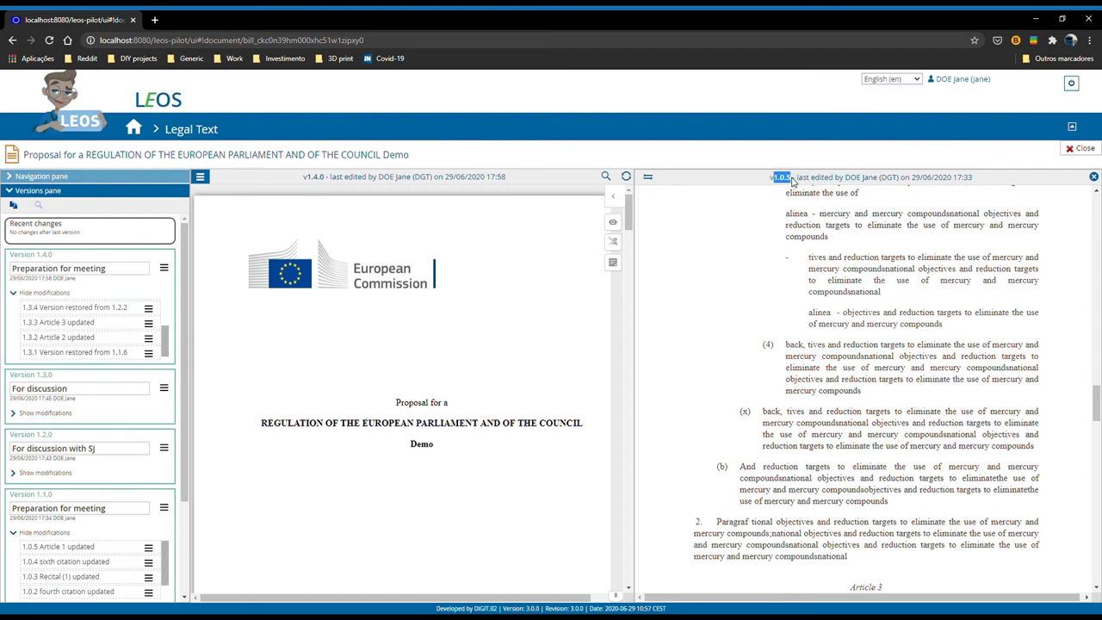
pyautogui.click(614, 195)
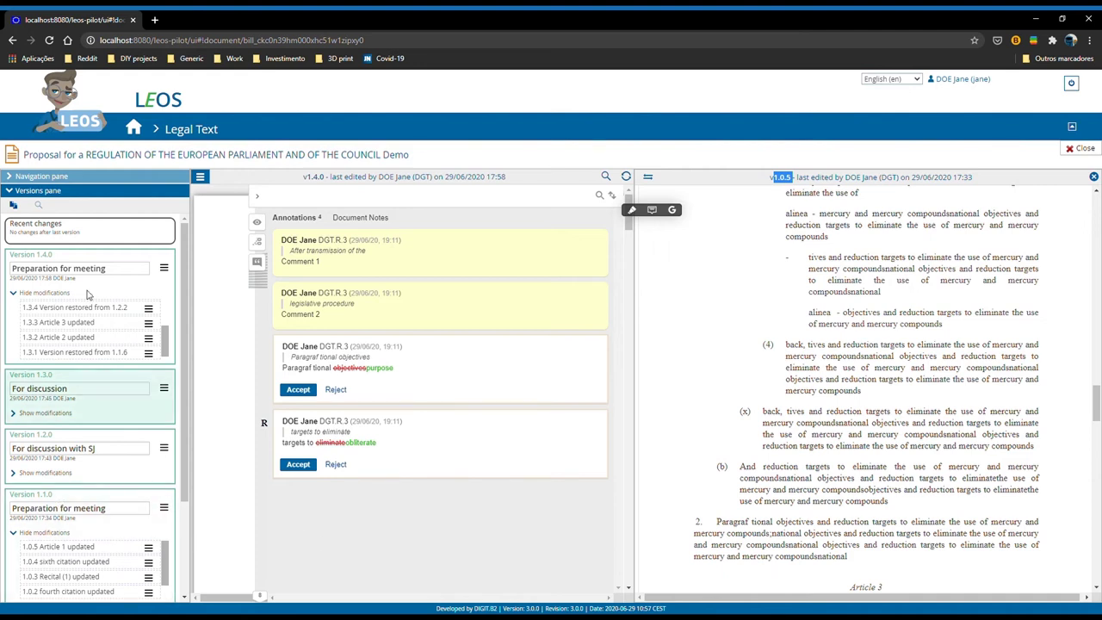
# - Compare modification 1.0.5 "Article 1 updated" with version 1.4.0 and examine the marked differences in Articles 1 and 2
pyautogui.click(18, 206)
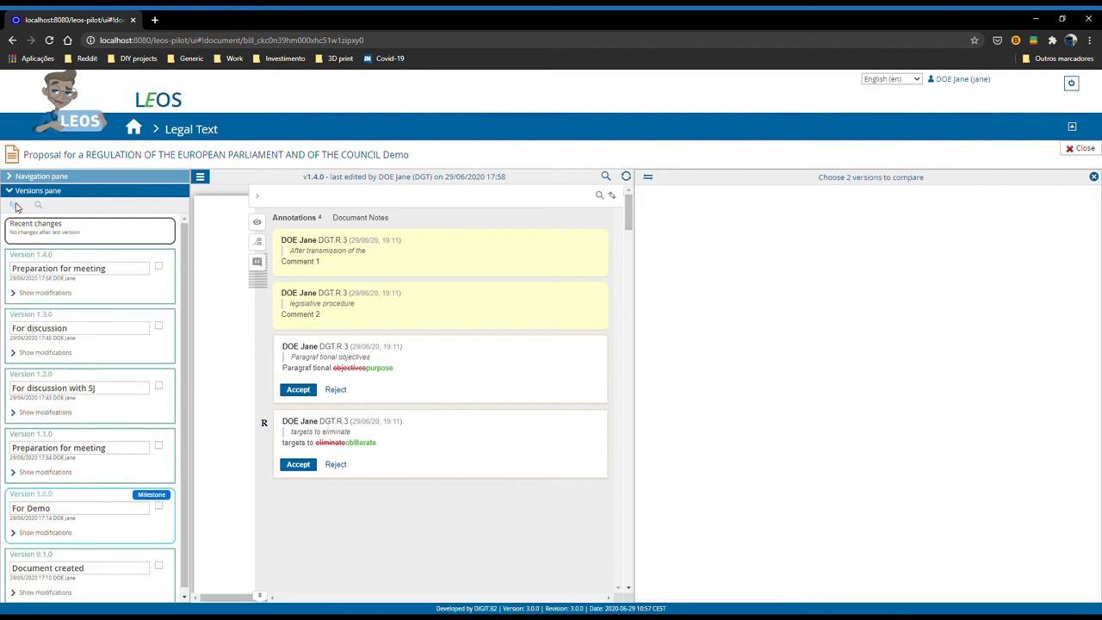
pyautogui.scroll(-1, 17, 526)
pyautogui.click(19, 529)
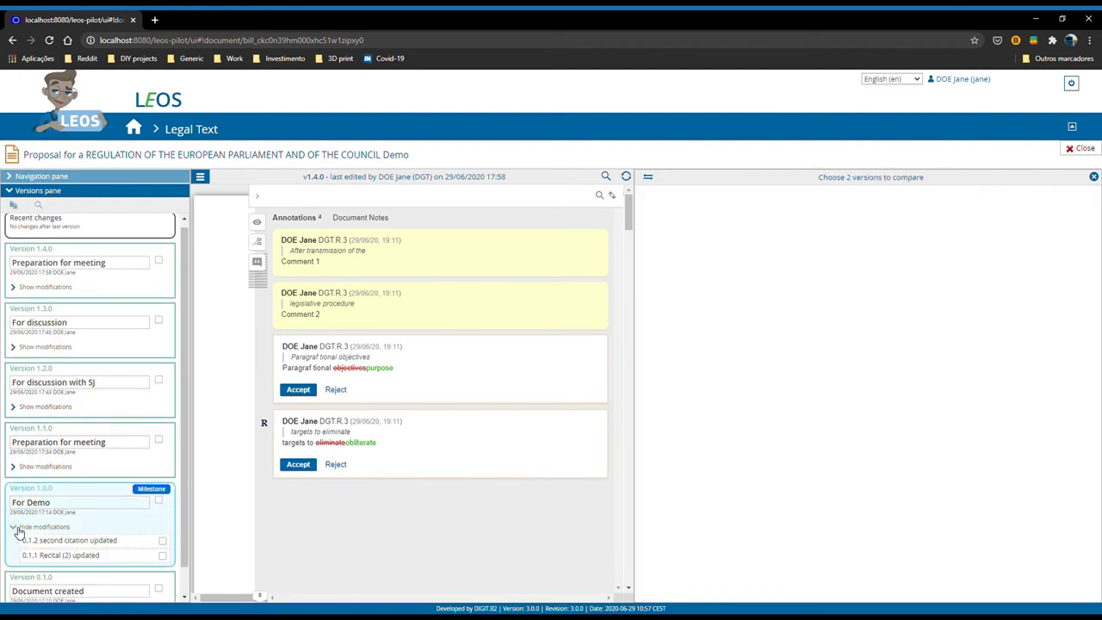
pyautogui.click(15, 467)
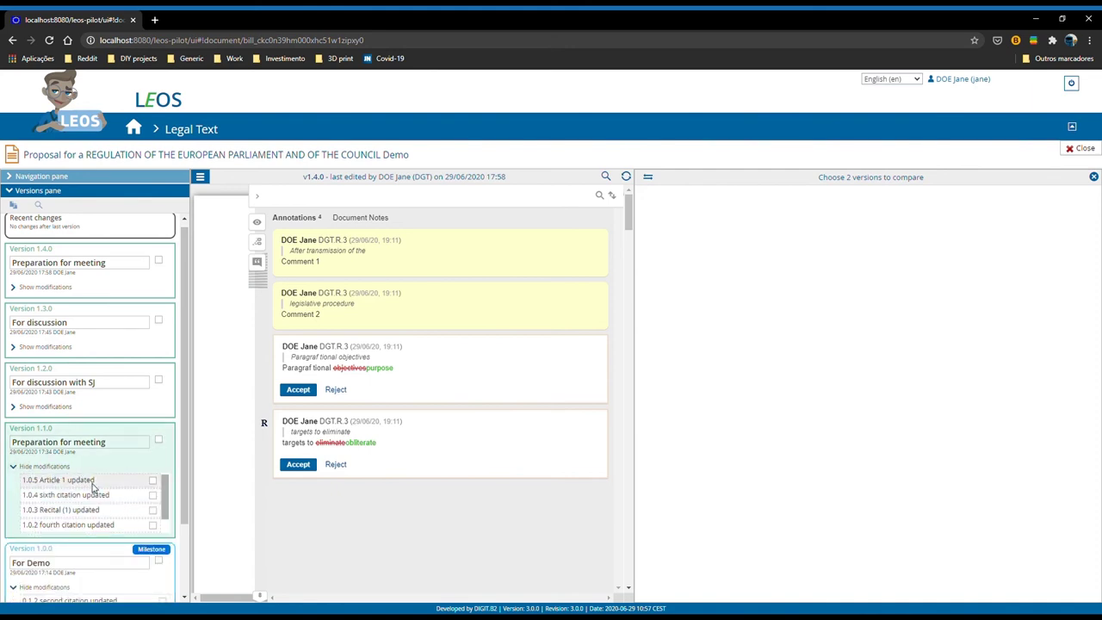
pyautogui.click(156, 483)
pyautogui.scroll(1, 142, 362)
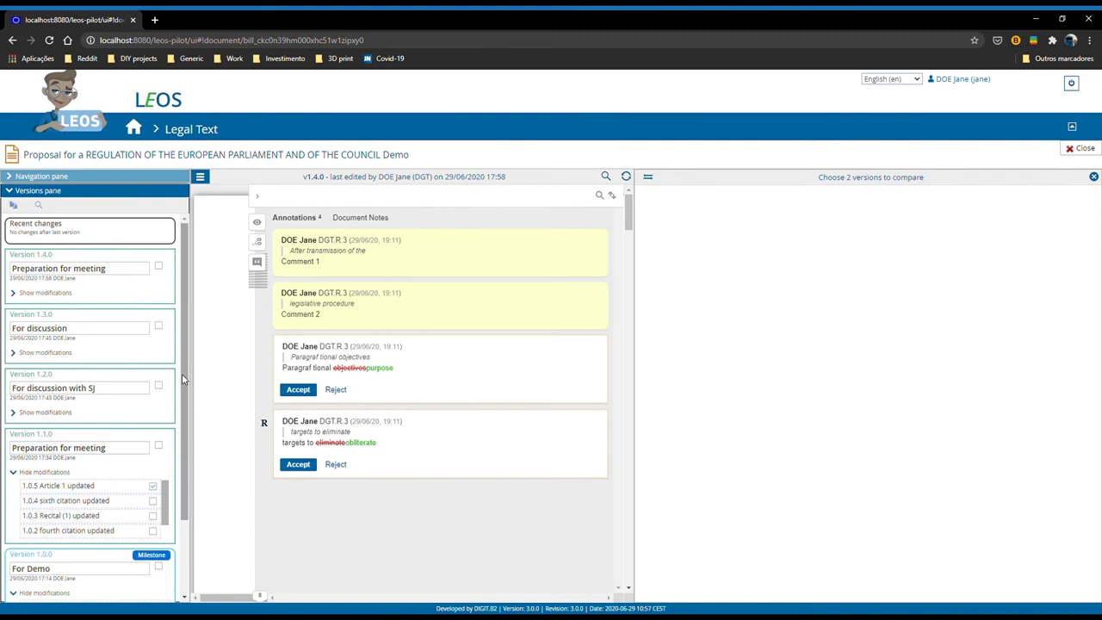
pyautogui.click(159, 267)
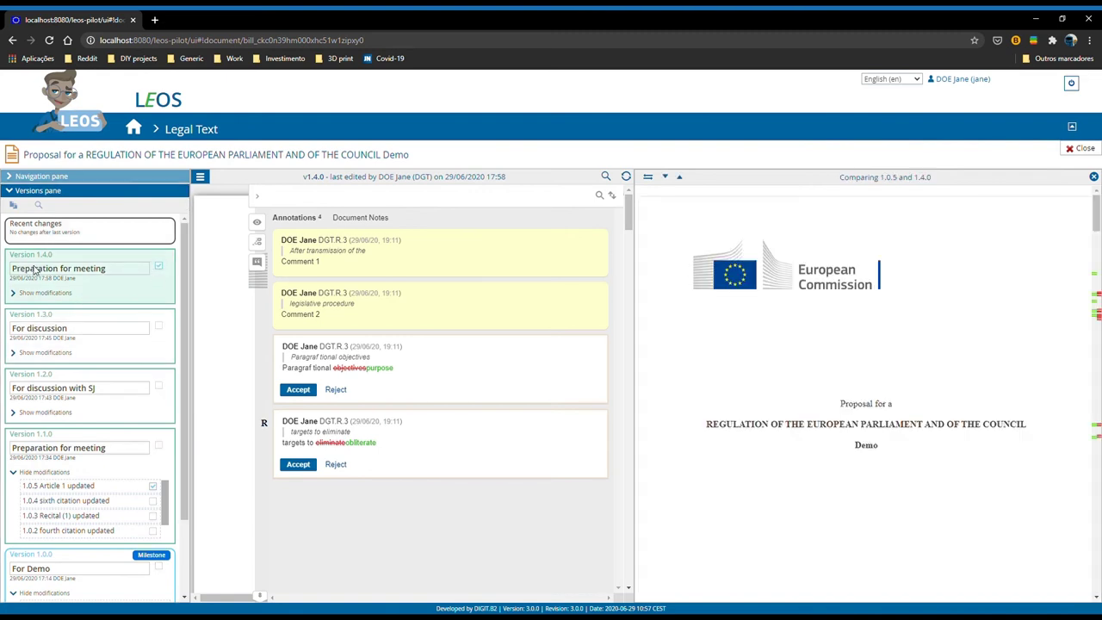
pyautogui.scroll(-6, 965, 278)
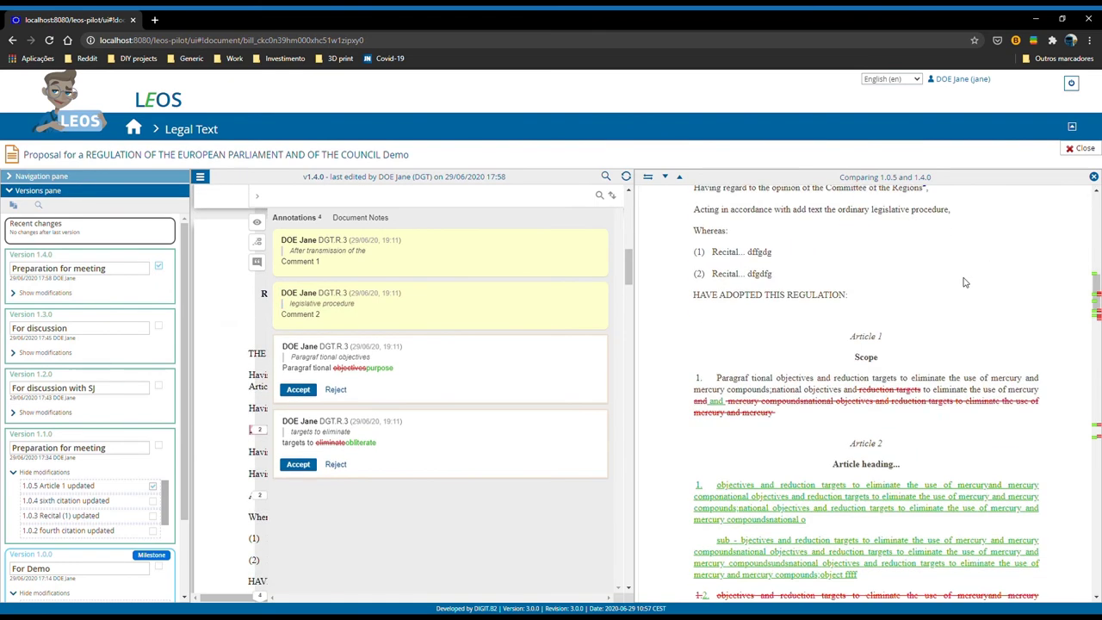
# - Examine the remaining marked differences between 1.0.5 and 1.4.0 from Article 1 through Article 3
pyautogui.scroll(-3, 965, 277)
pyautogui.moveTo(859, 275); pyautogui.dragTo(928, 276)
pyautogui.click(927, 336)
pyautogui.moveTo(876, 370); pyautogui.dragTo(989, 370)
pyautogui.scroll(-2, 954, 396)
pyautogui.scroll(-3, 960, 394)
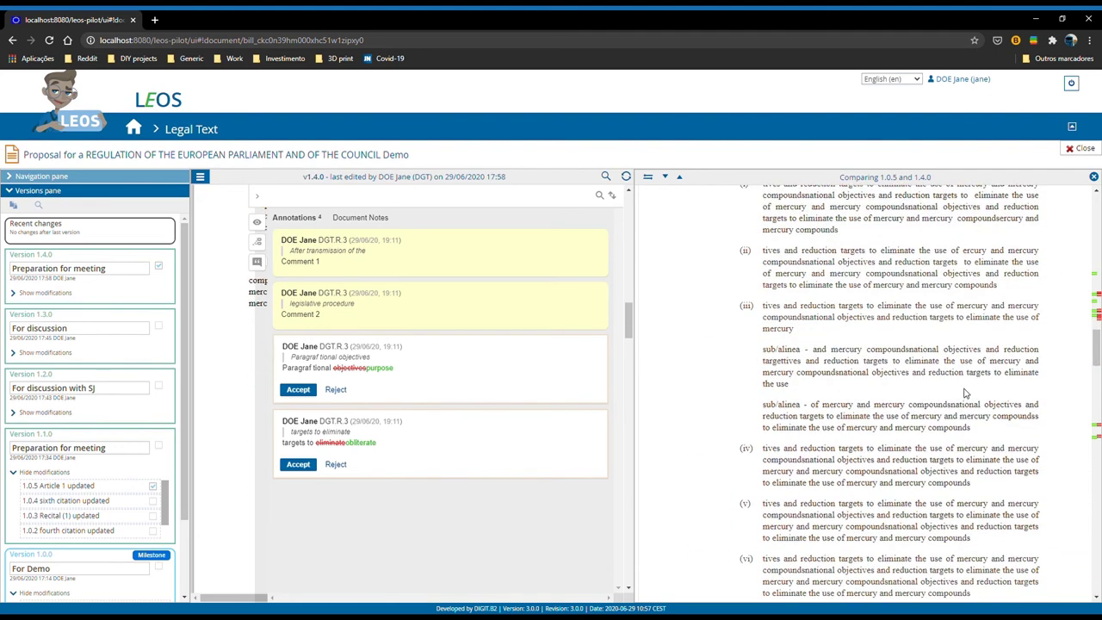
pyautogui.scroll(-10, 956, 392)
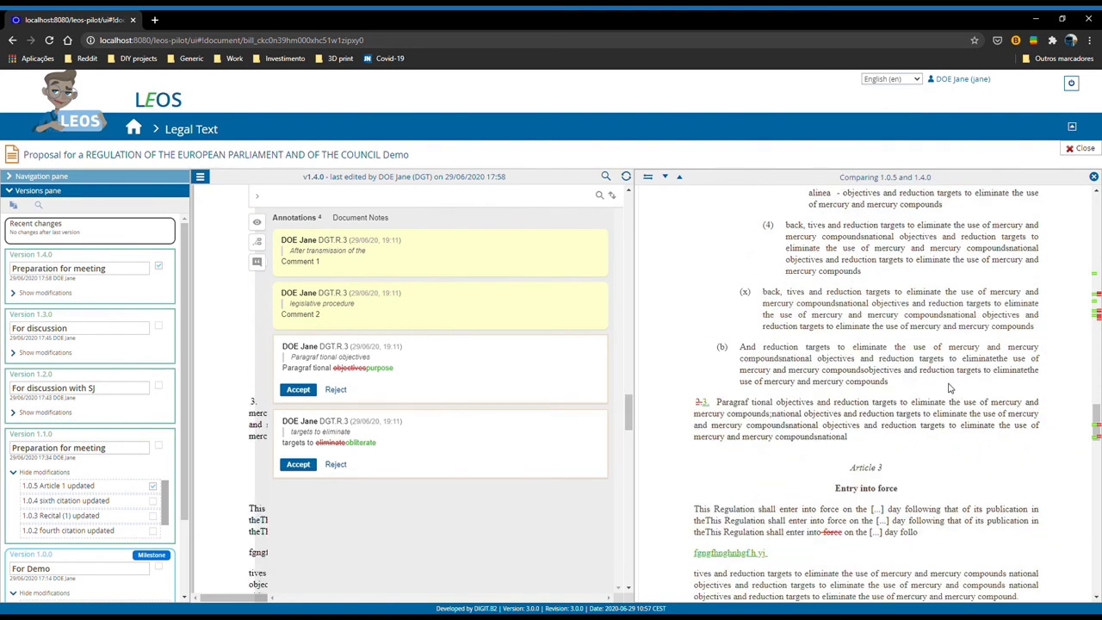
pyautogui.scroll(-5, 947, 389)
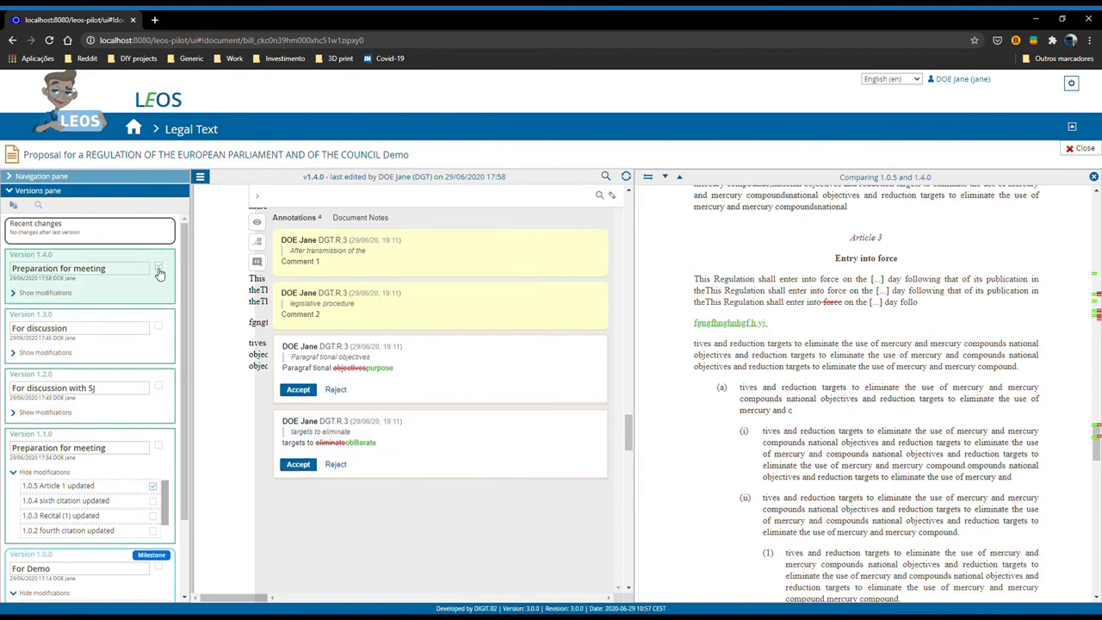
# - Compare modification 1.0.2 "fourth citation updated" with 1.0.5 instead of version 1.4.0, look at the marked differences, and close the comparison
pyautogui.click(153, 531)
pyautogui.scroll(10, 1027, 388)
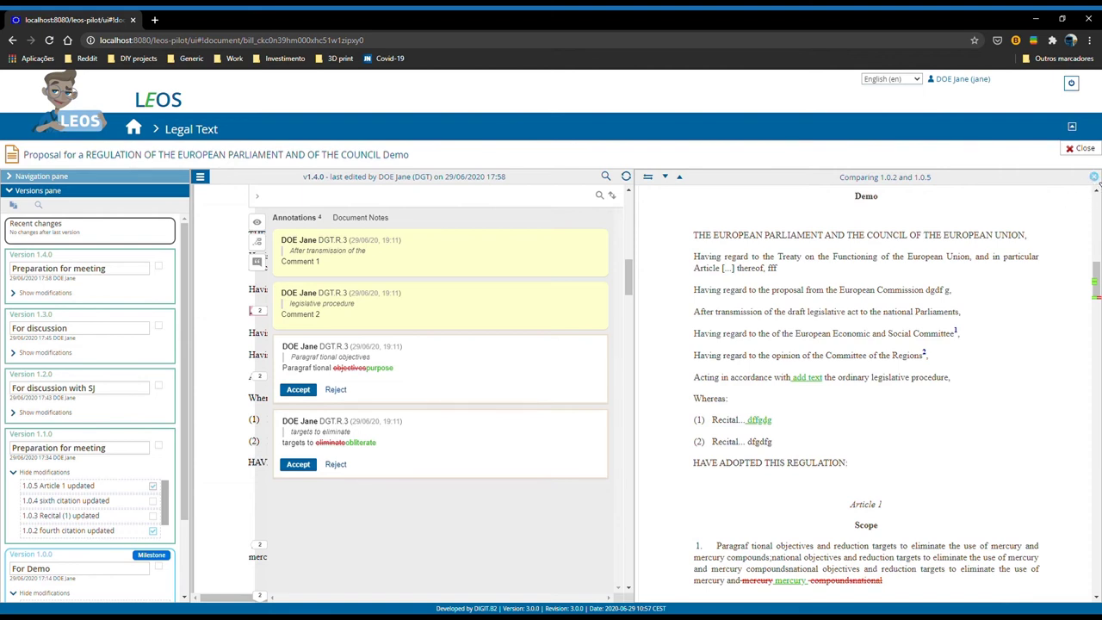
pyautogui.click(1095, 178)
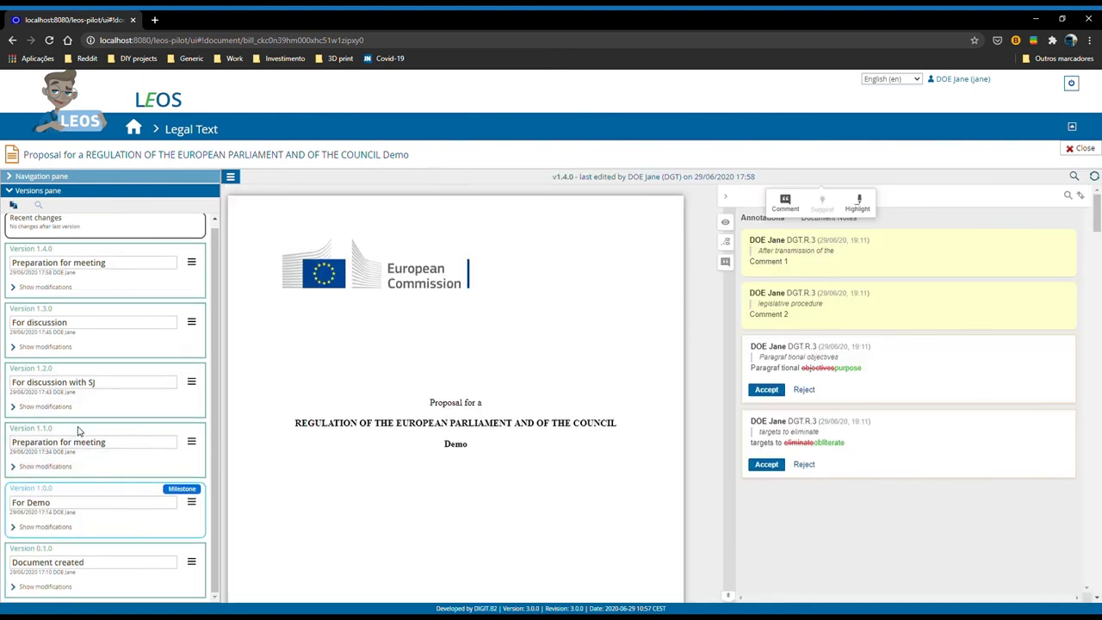
# - Revert the legal text to modification 1.0.5 "Article 1 updated" of version 1.1.0 and confirm the restore
pyautogui.click(43, 472)
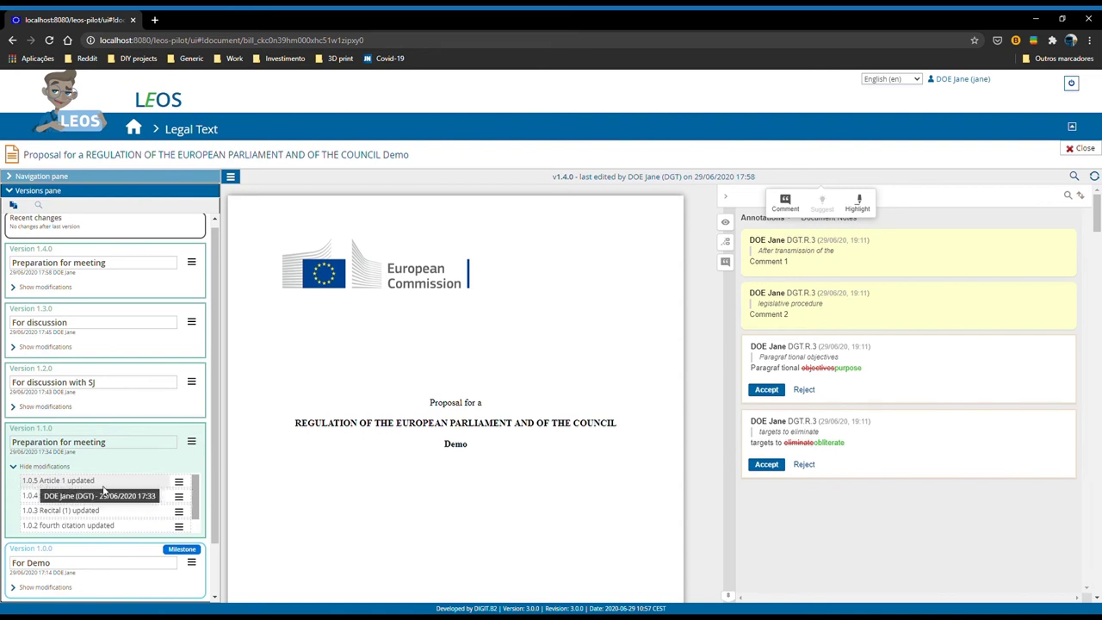
pyautogui.click(179, 483)
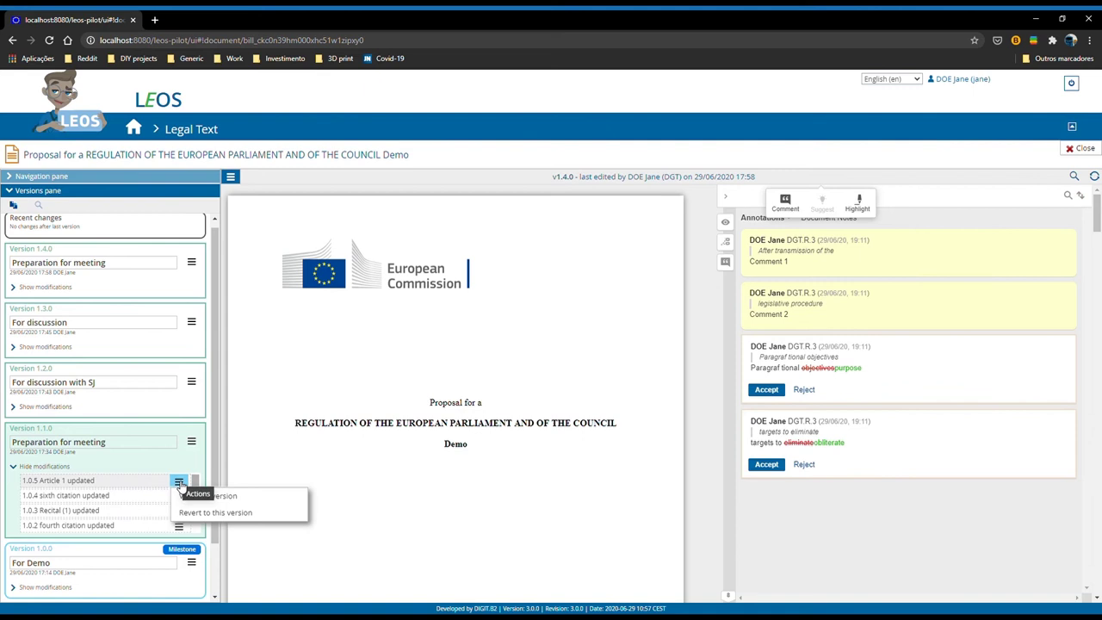
pyautogui.click(222, 514)
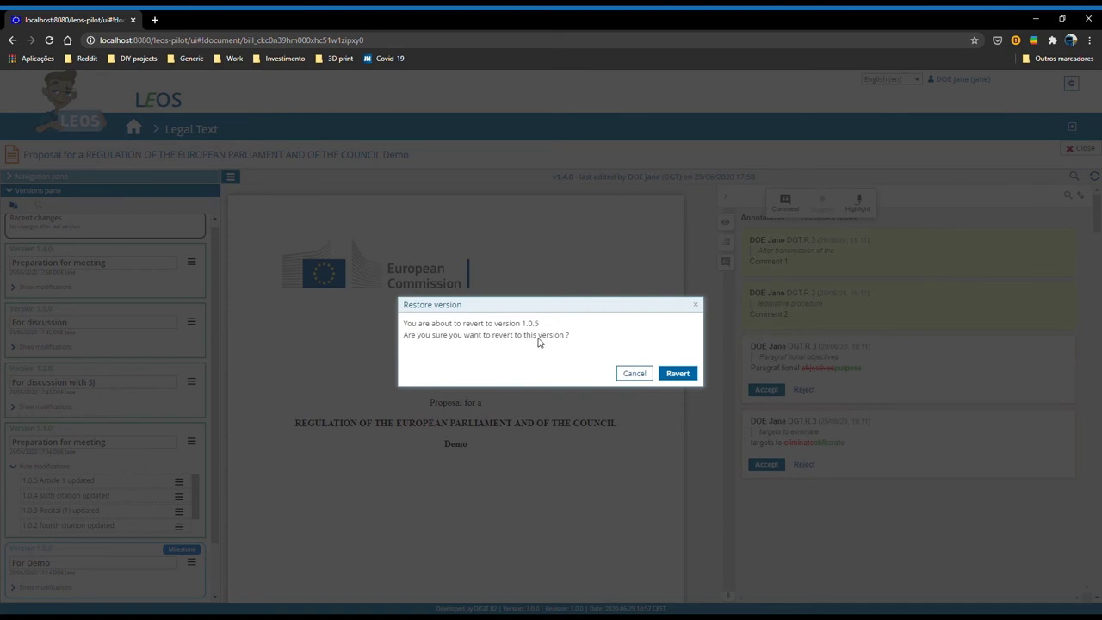
pyautogui.click(684, 375)
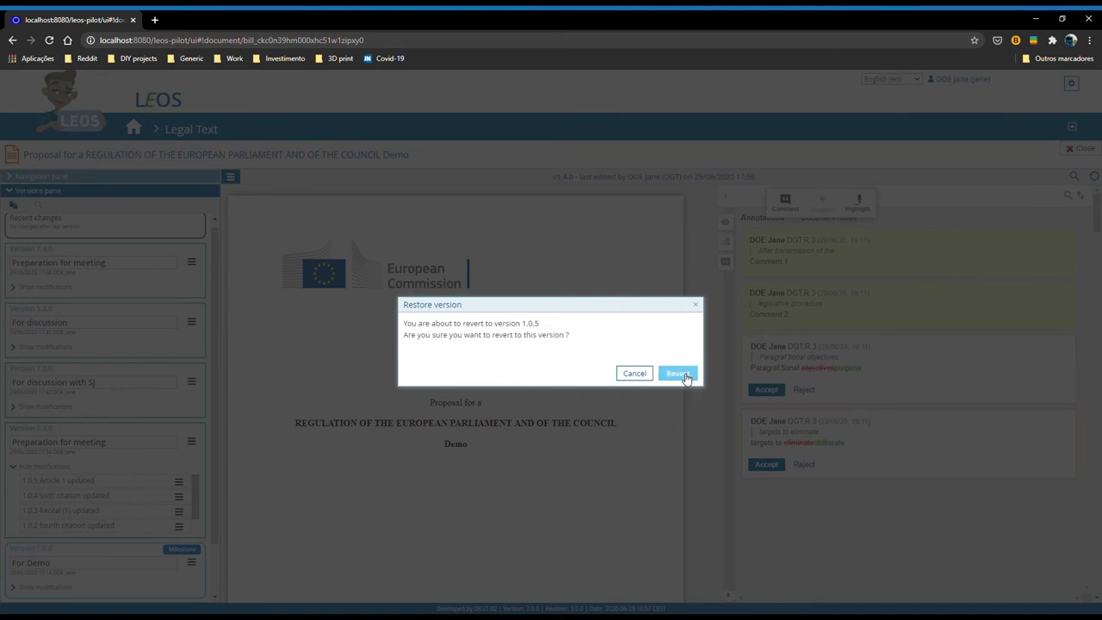
pyautogui.click(681, 376)
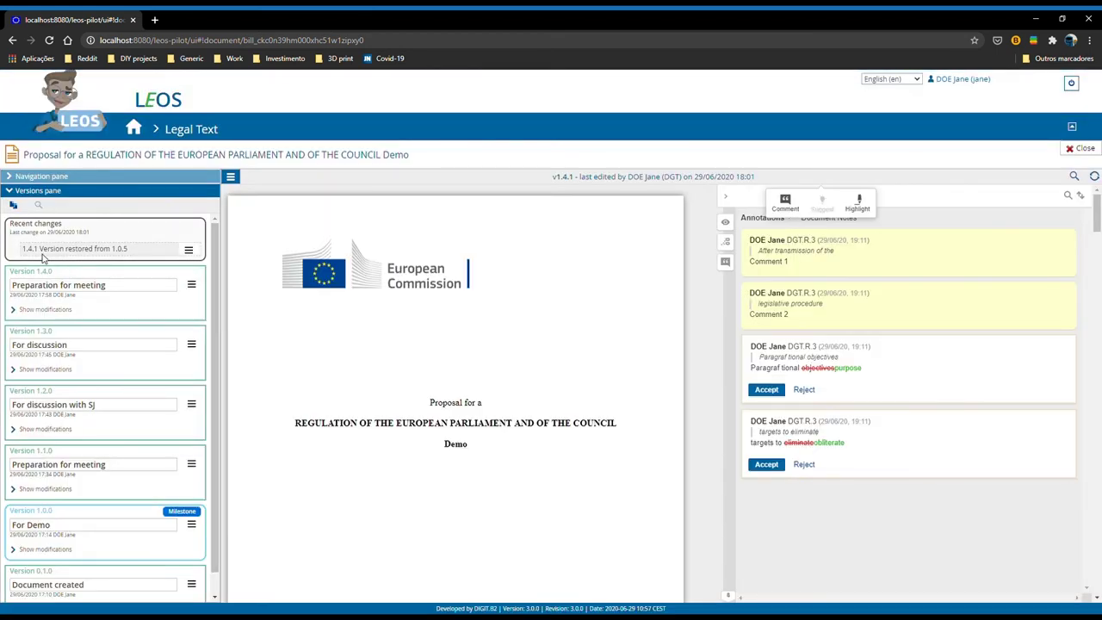
# - Check the restored version's entry under the recent changes and look through the restored citations, recitals and Articles 1 and 2
pyautogui.moveTo(39, 252); pyautogui.dragTo(127, 252)
pyautogui.click(628, 341)
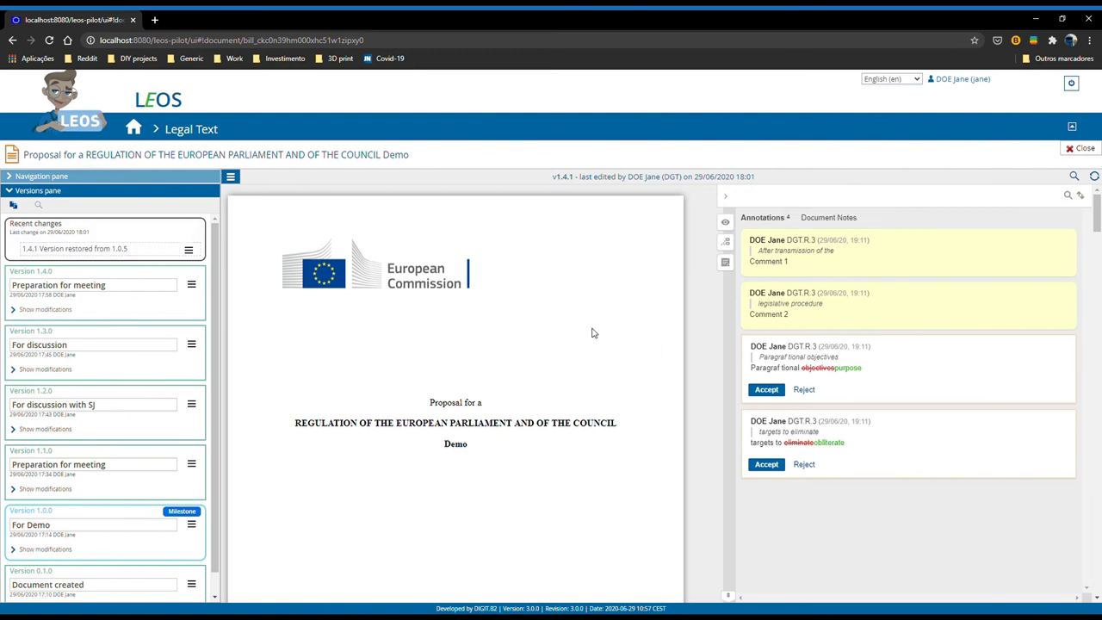
pyautogui.scroll(-3, 571, 323)
pyautogui.scroll(-12, 571, 323)
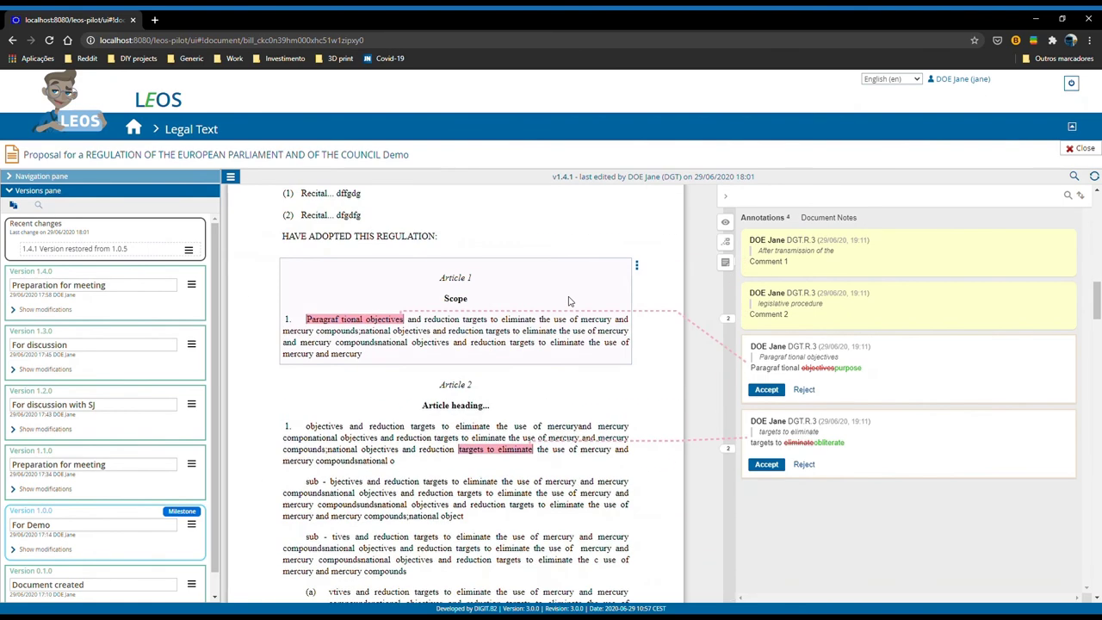
pyautogui.scroll(-3, 568, 303)
pyautogui.scroll(6, 569, 303)
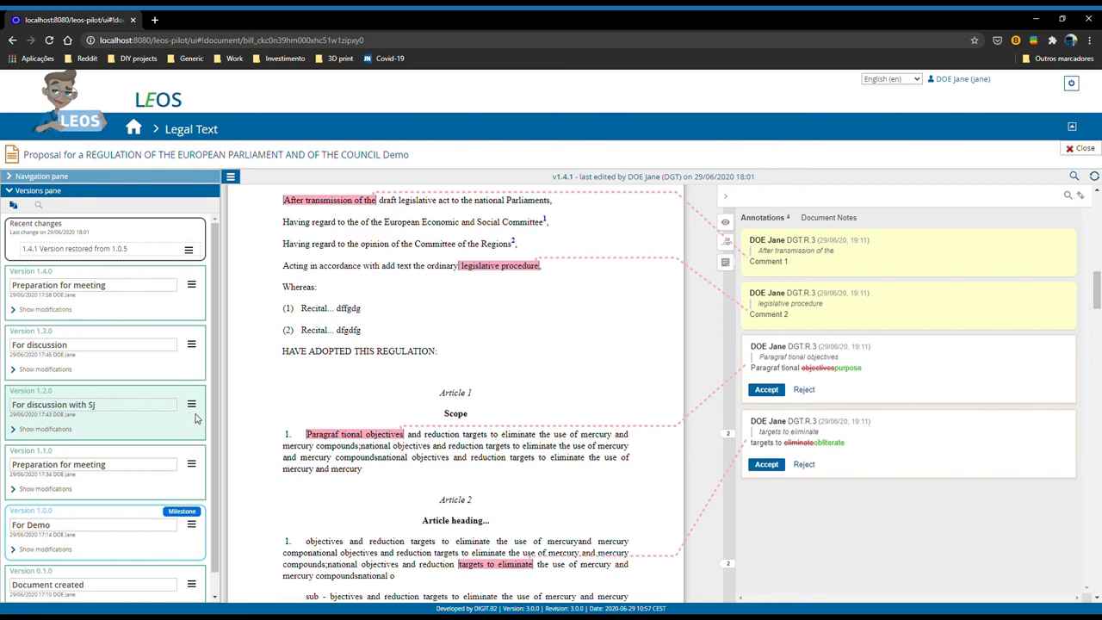
pyautogui.scroll(-1, 172, 379)
pyautogui.scroll(1, 196, 401)
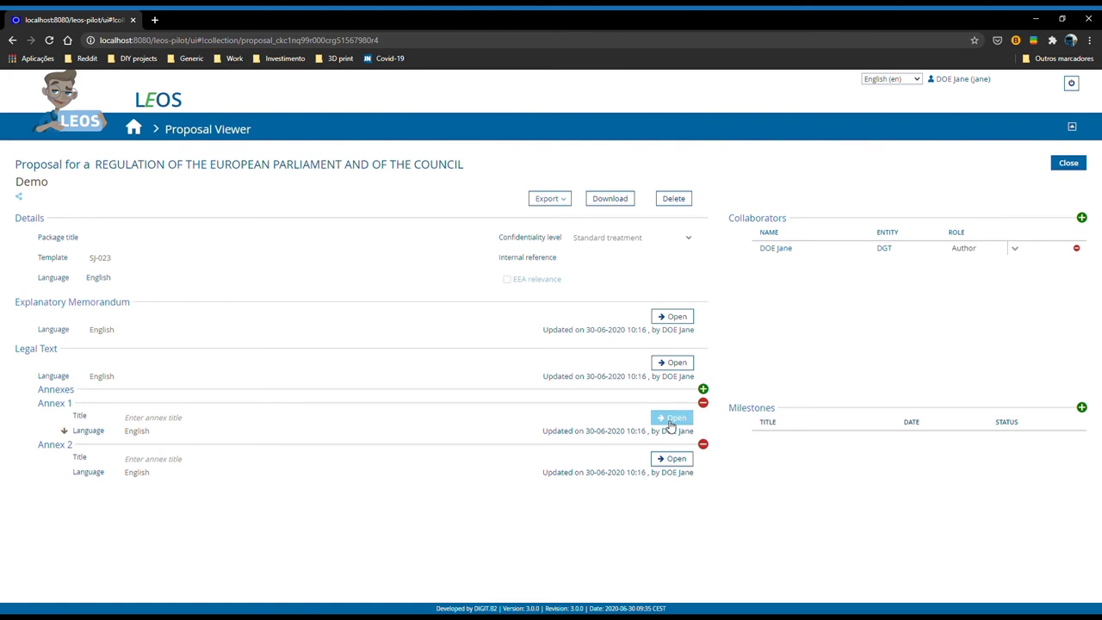
# - Open Annex 1 from the proposal and view its numbered levels, ending at level 3 "Level with title and only content"
pyautogui.click(671, 421)
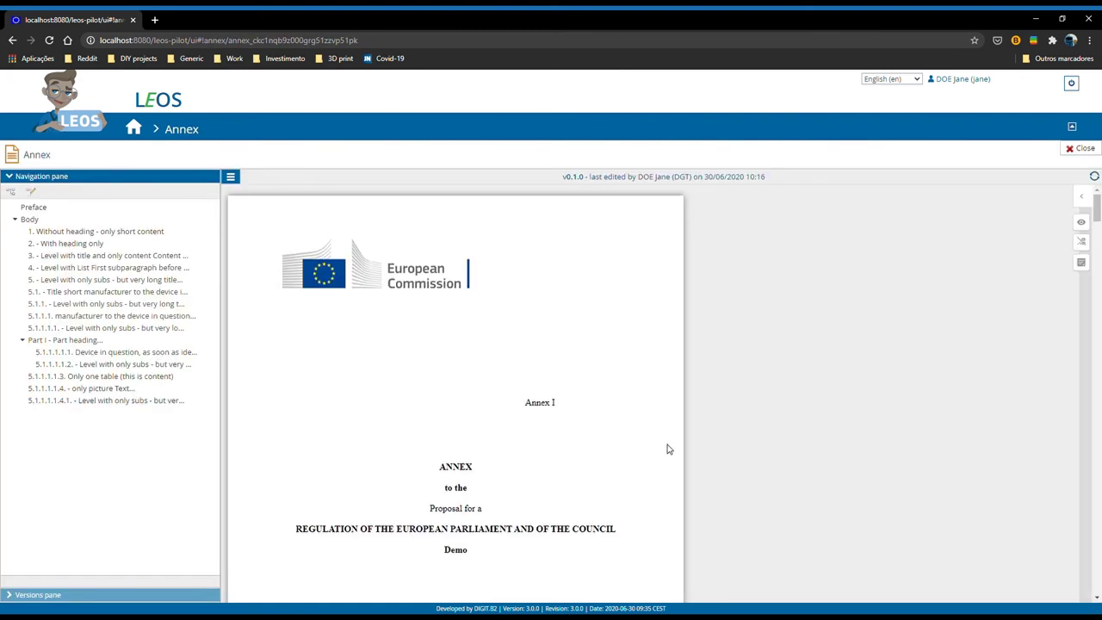
pyautogui.click(76, 319)
pyautogui.click(57, 291)
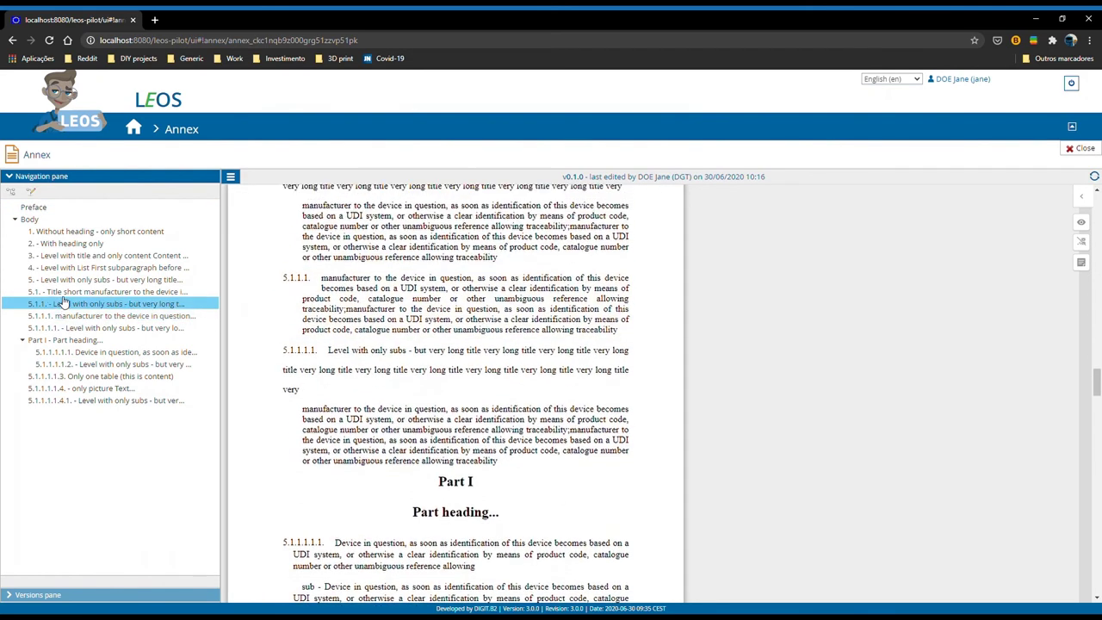
pyautogui.click(105, 256)
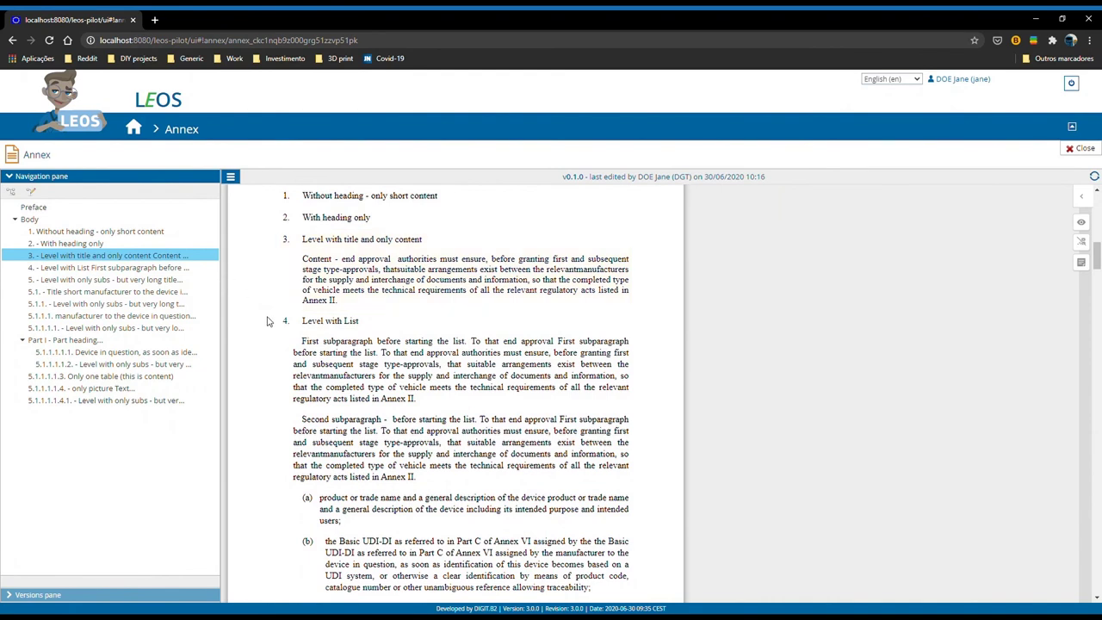
# - Add three points to Annex 1, two after level 5 and one after 5.1, save the structure, check them, and leave structure editing
pyautogui.click(31, 194)
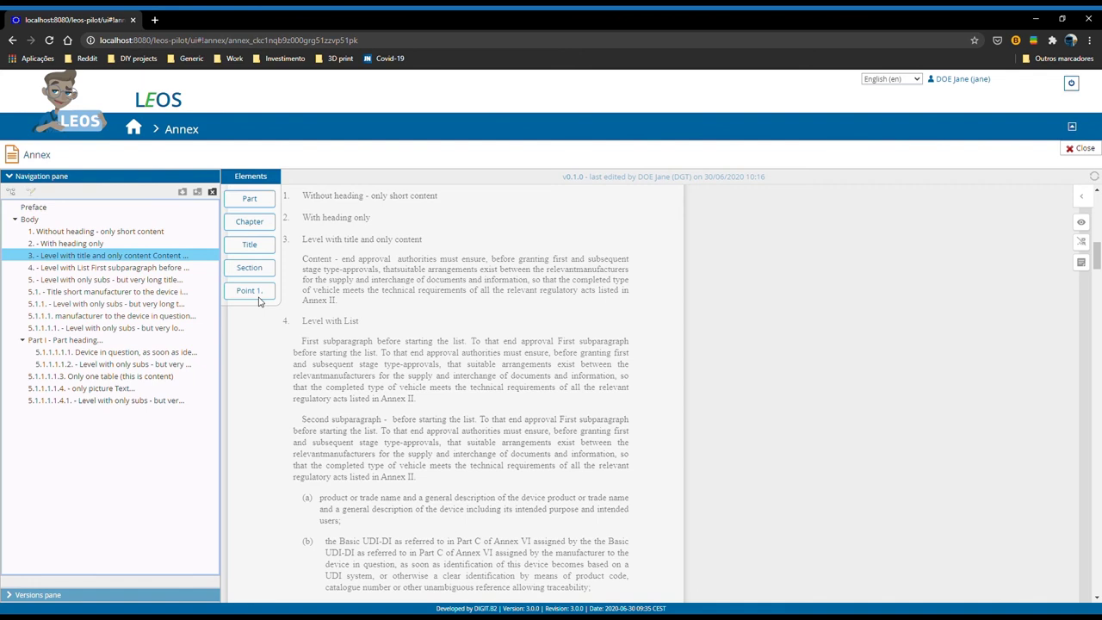
pyautogui.moveTo(259, 300); pyautogui.dragTo(112, 291)
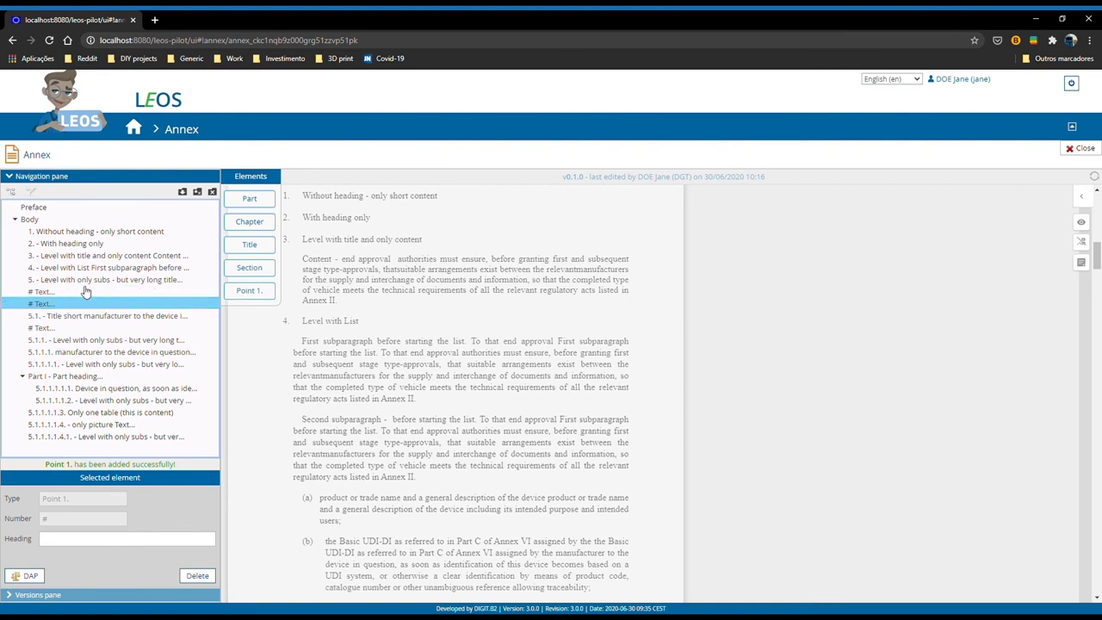
pyautogui.click(182, 192)
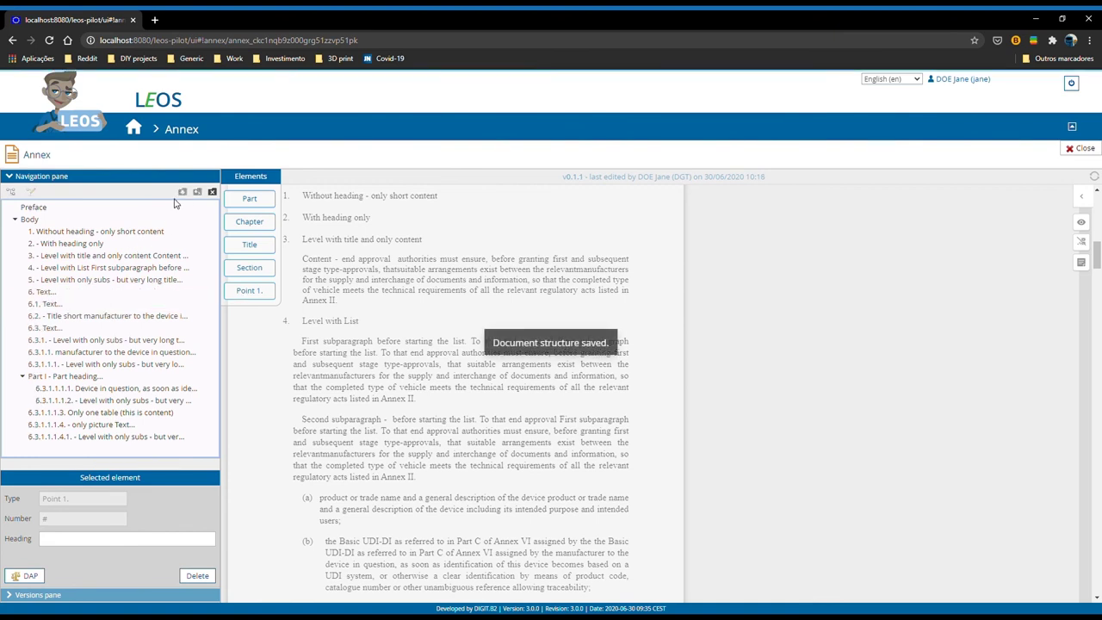
pyautogui.click(75, 301)
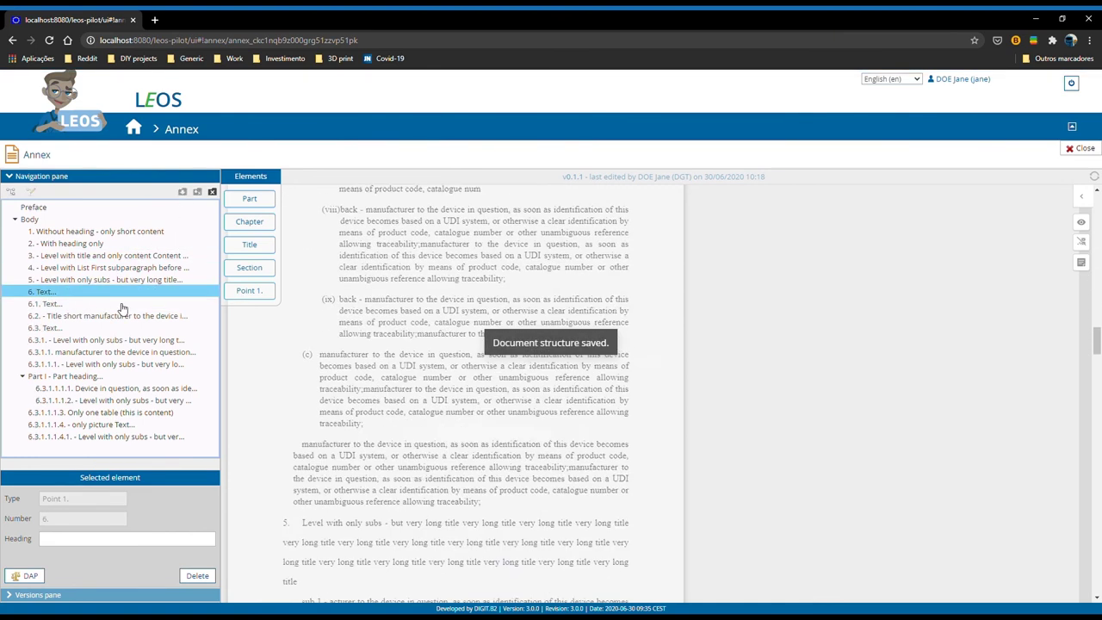
pyautogui.click(90, 329)
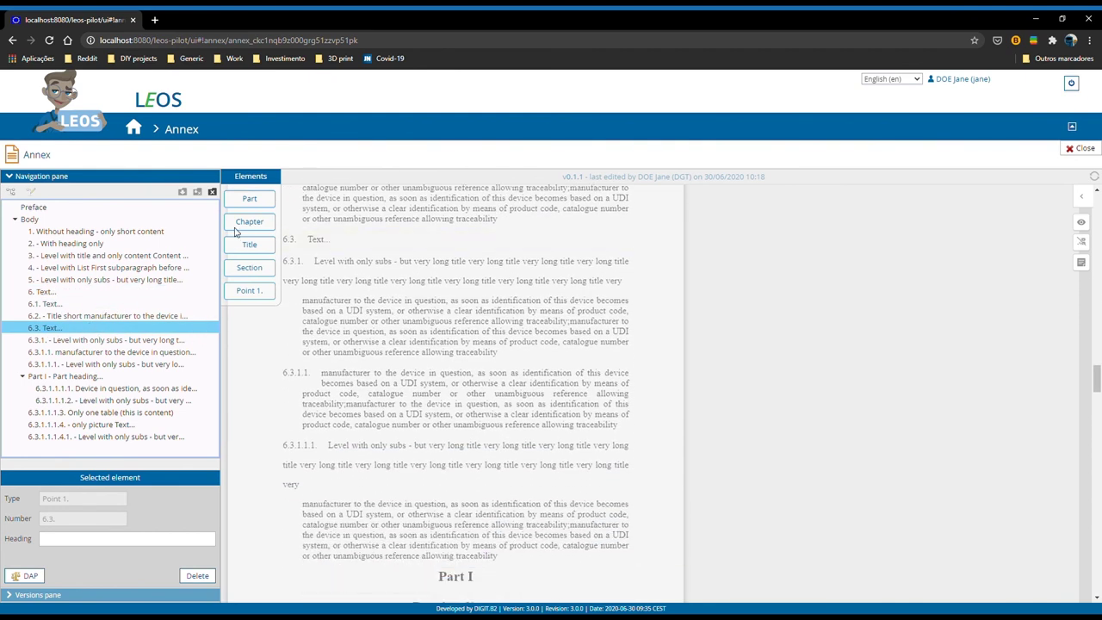
pyautogui.click(214, 192)
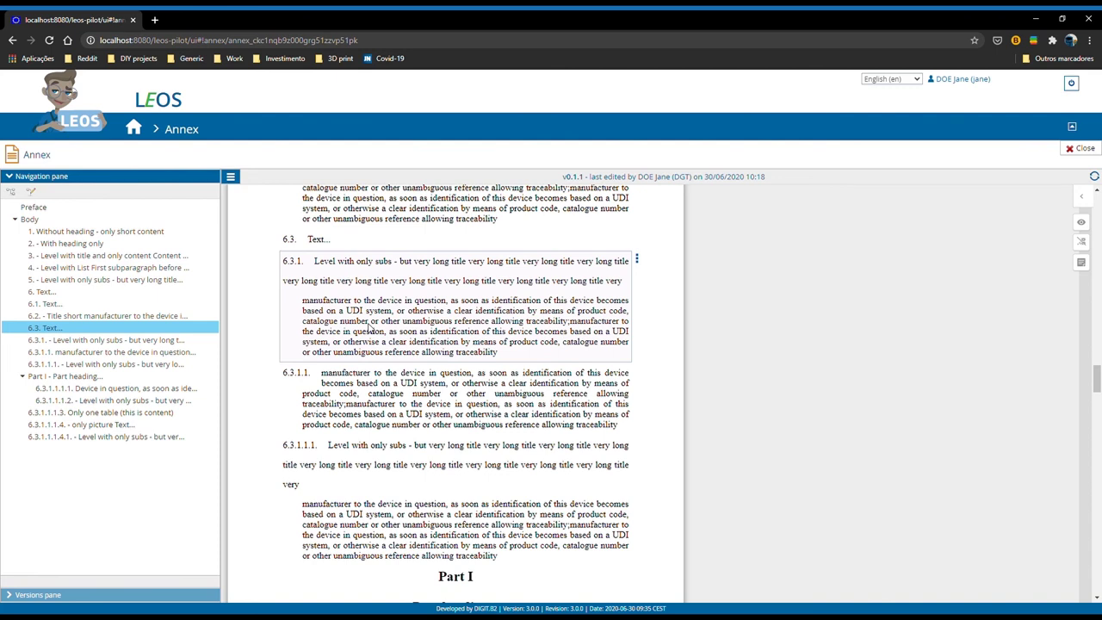
# - Add a third annex to the proposal and open it to view its default points 1, 1.1 and 2
pyautogui.click(1080, 148)
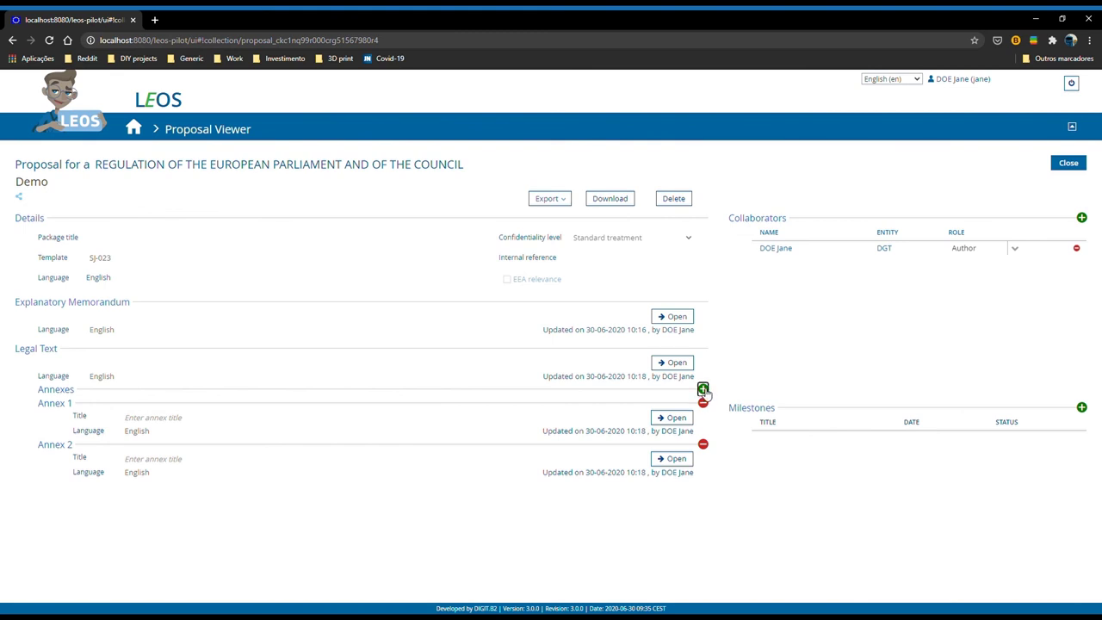
pyautogui.click(703, 389)
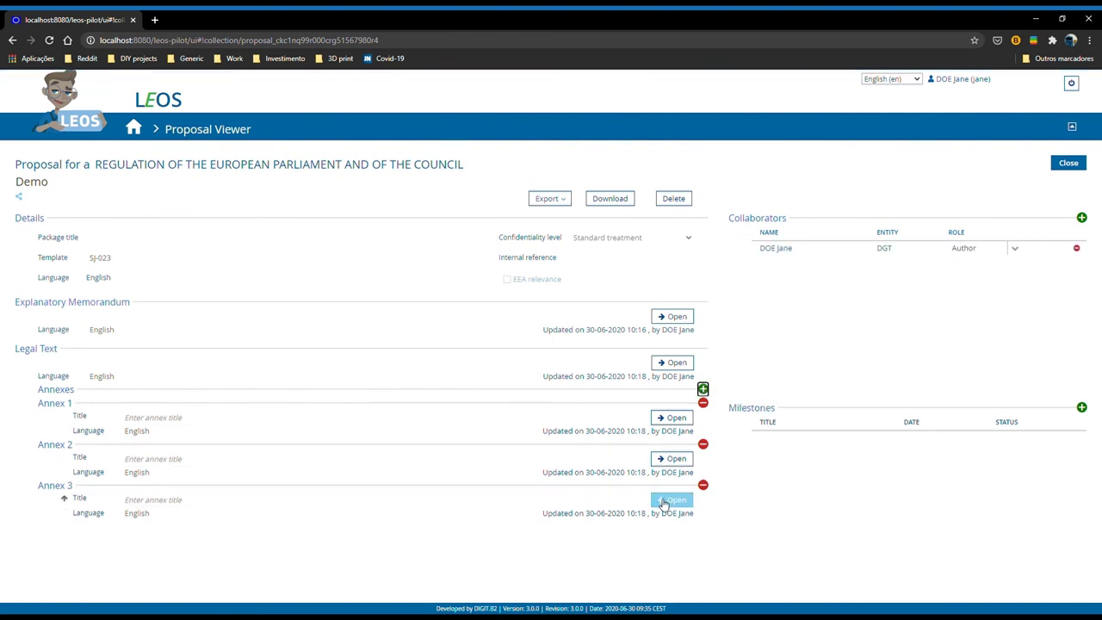
pyautogui.click(672, 501)
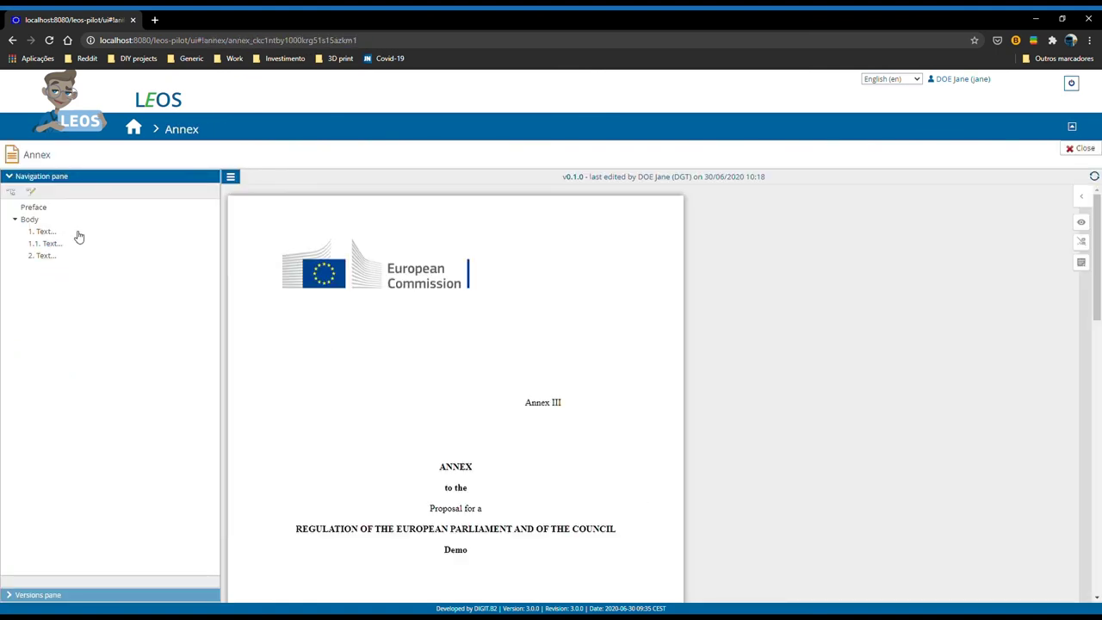
pyautogui.click(52, 233)
pyautogui.click(53, 245)
pyautogui.click(55, 255)
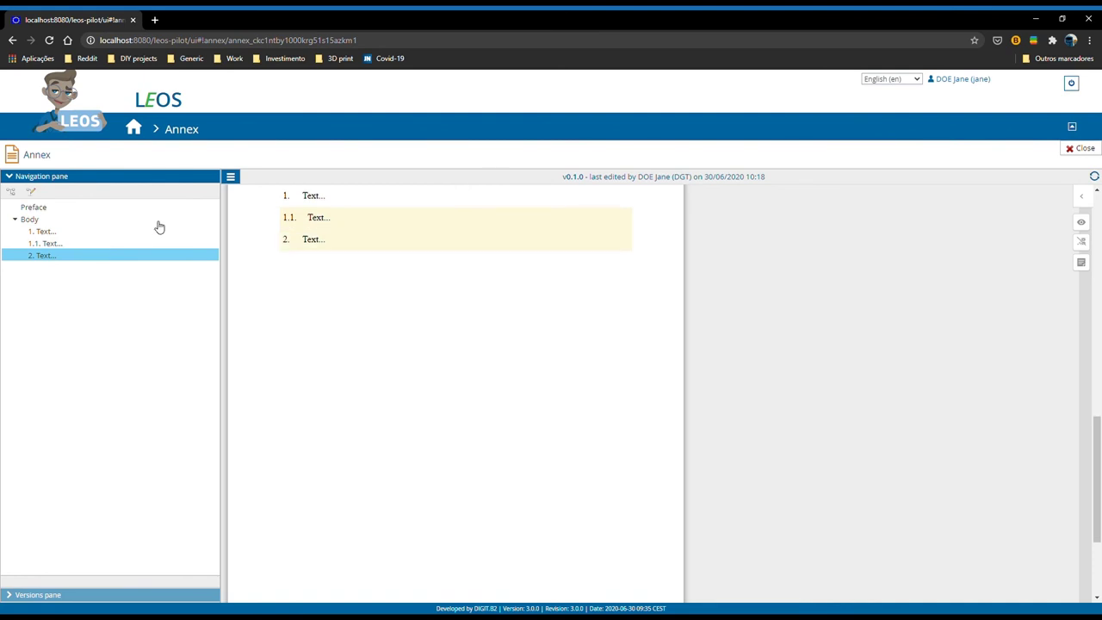
# - Switch the third annex's structure to article and go to its Article 1
pyautogui.click(232, 178)
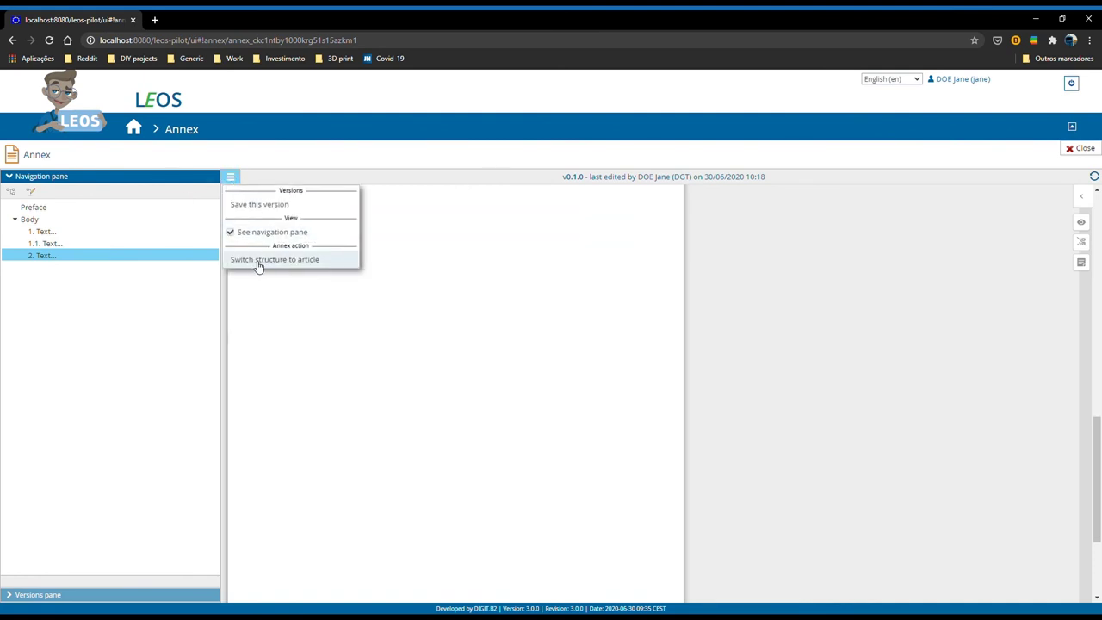
pyautogui.click(318, 262)
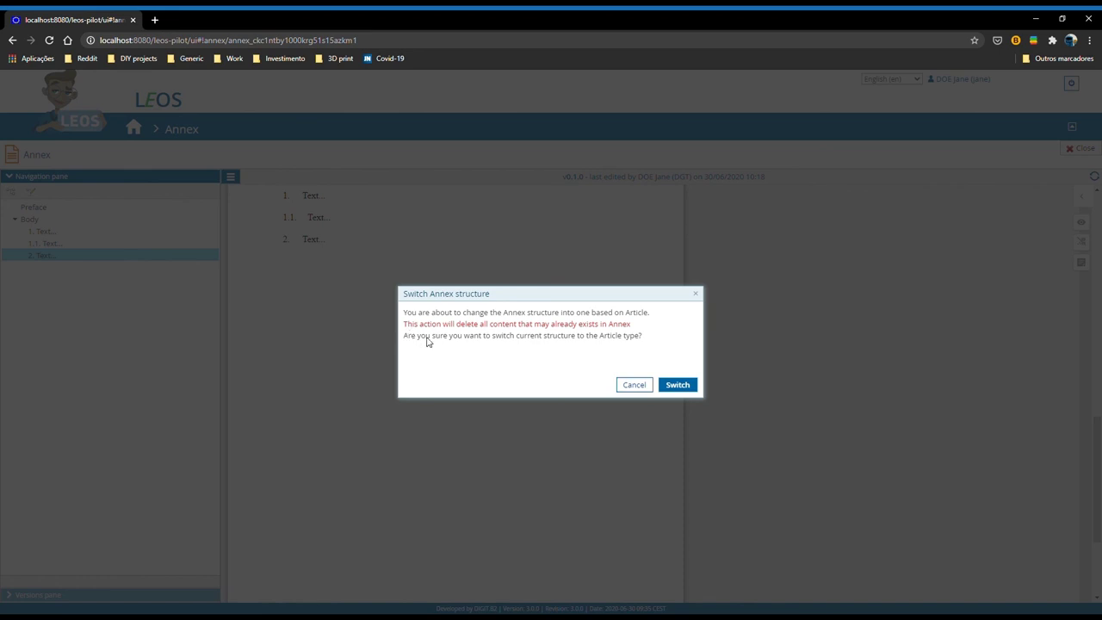
pyautogui.click(666, 385)
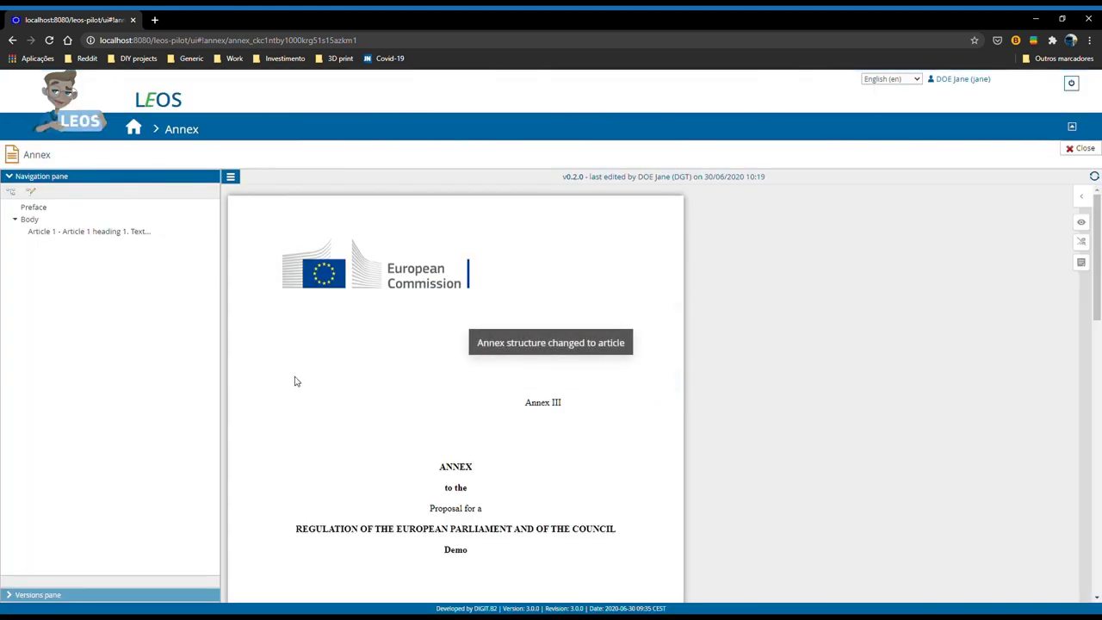
pyautogui.click(116, 232)
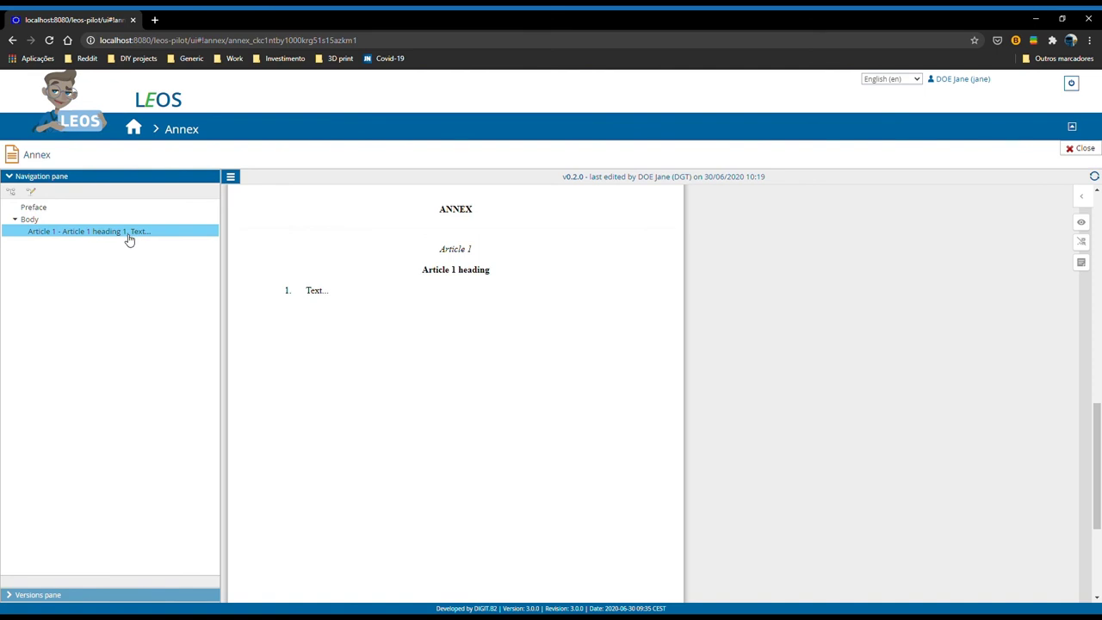
# - Add three articles after Article 1 in the third annex, save the document structure, and view Article 3
pyautogui.click(32, 194)
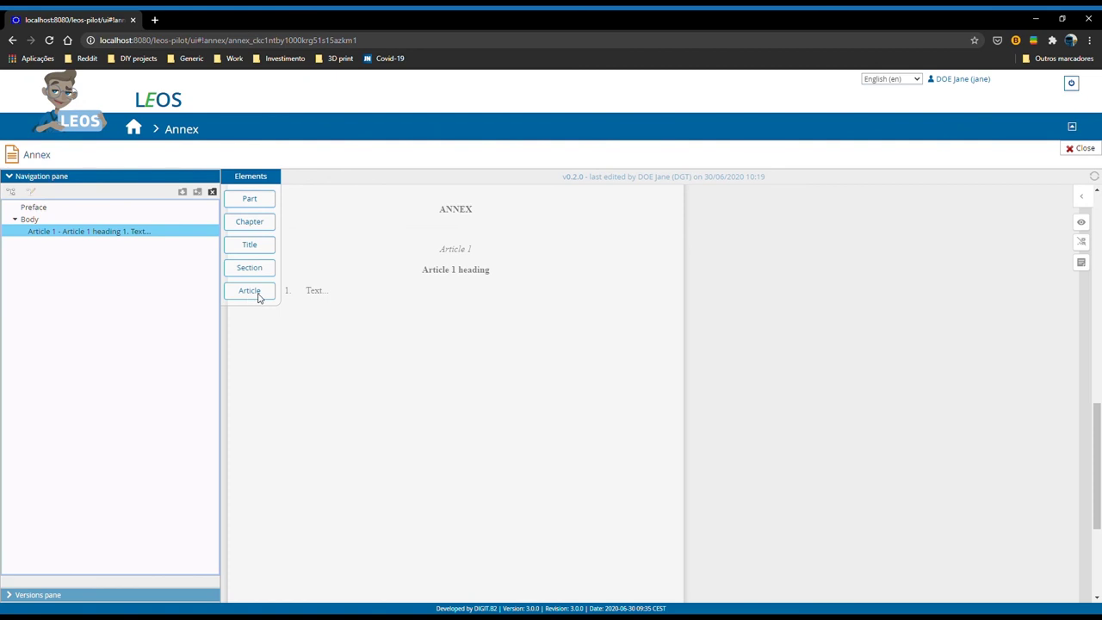
pyautogui.moveTo(248, 300); pyautogui.dragTo(121, 244)
pyautogui.moveTo(236, 290); pyautogui.dragTo(138, 250)
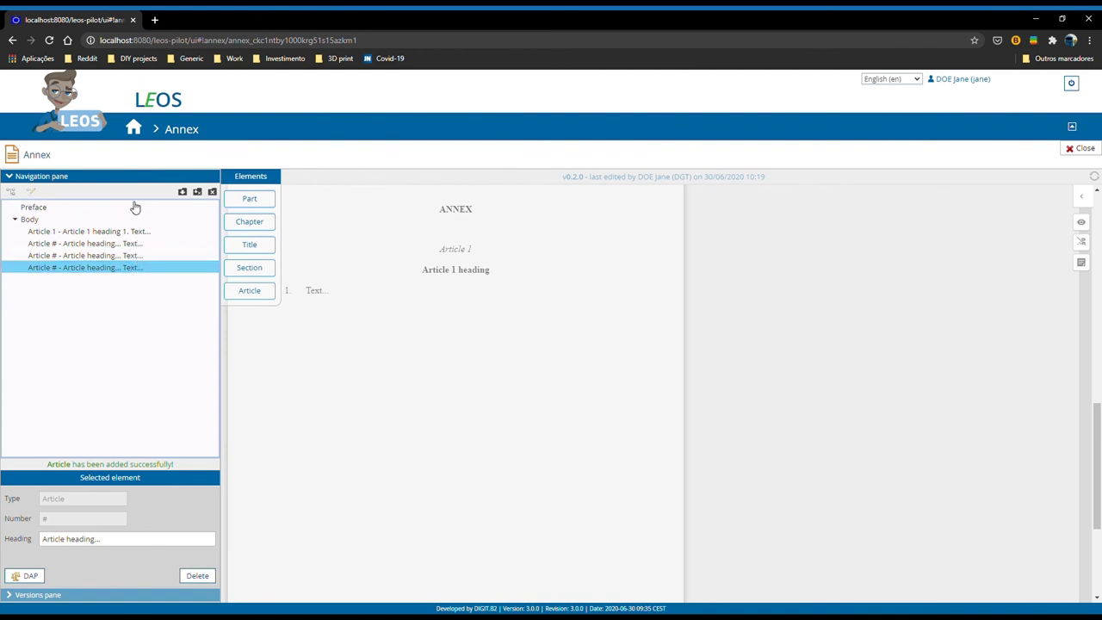
pyautogui.click(186, 193)
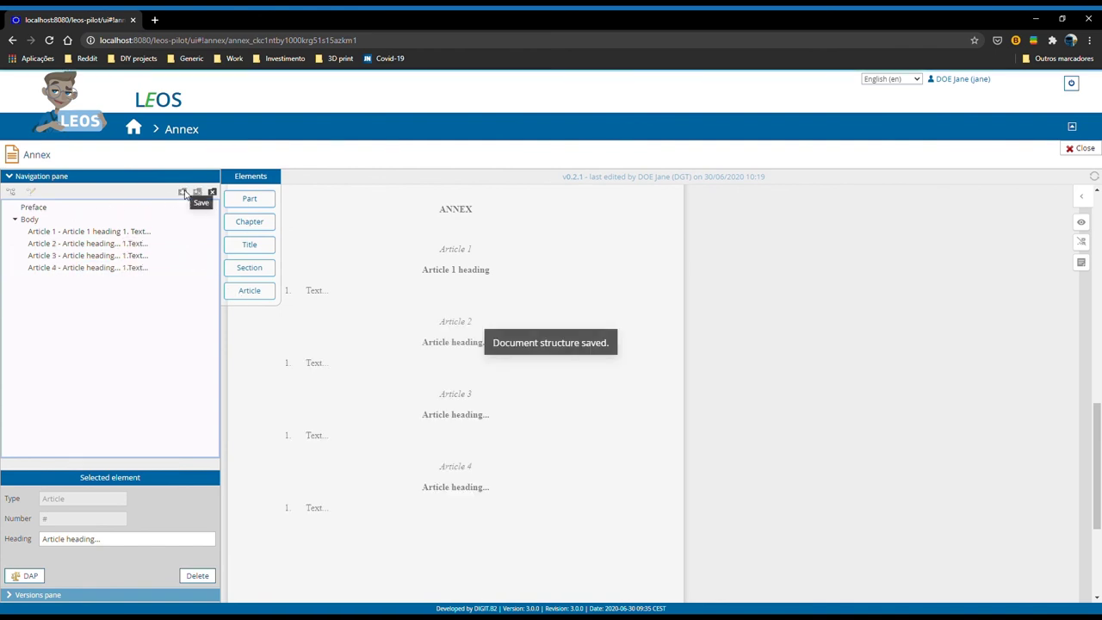
pyautogui.click(112, 263)
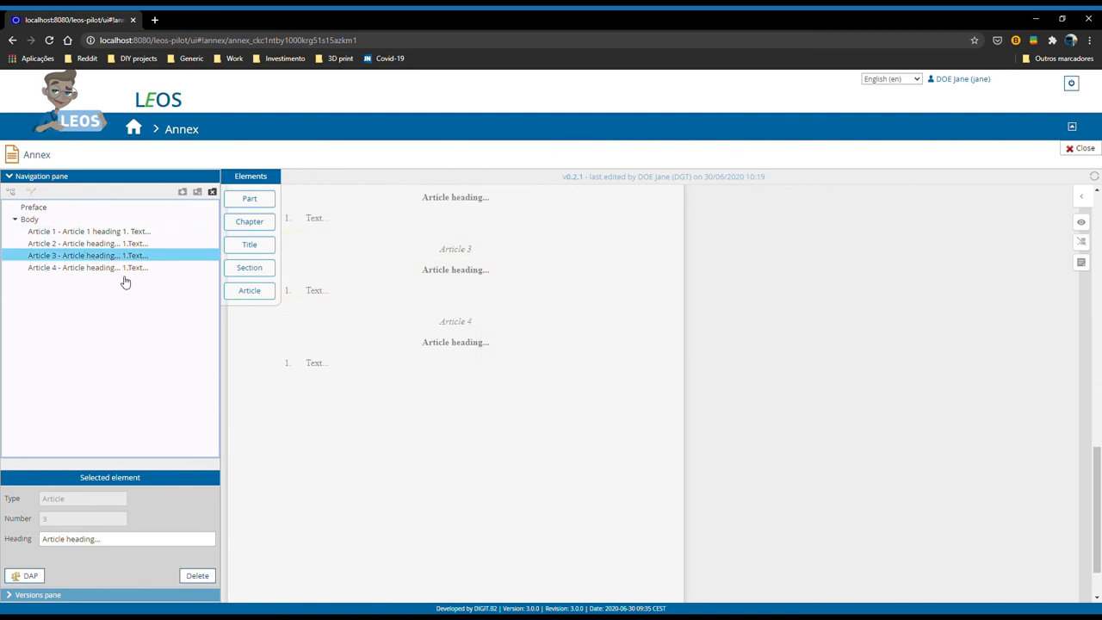
# - Go to Article 4 in the third annex to view its heading and text
pyautogui.click(90, 268)
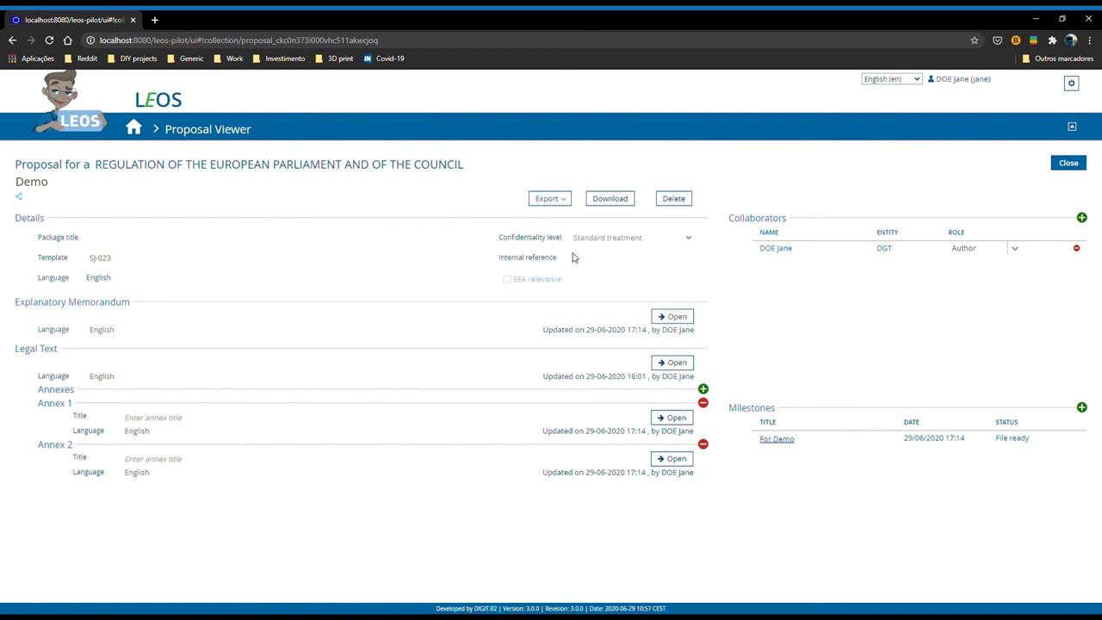
# - Export the Demo proposal as a PDF and open the downloaded file to review the regulation's opening page with its citations and recitals
pyautogui.click(558, 199)
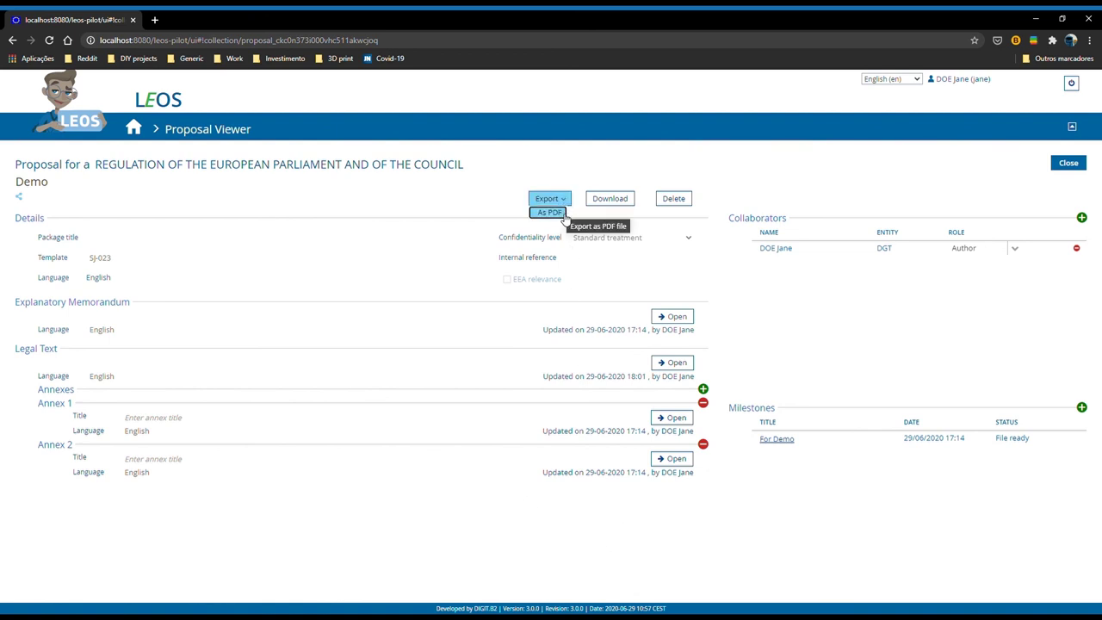
pyautogui.click(561, 214)
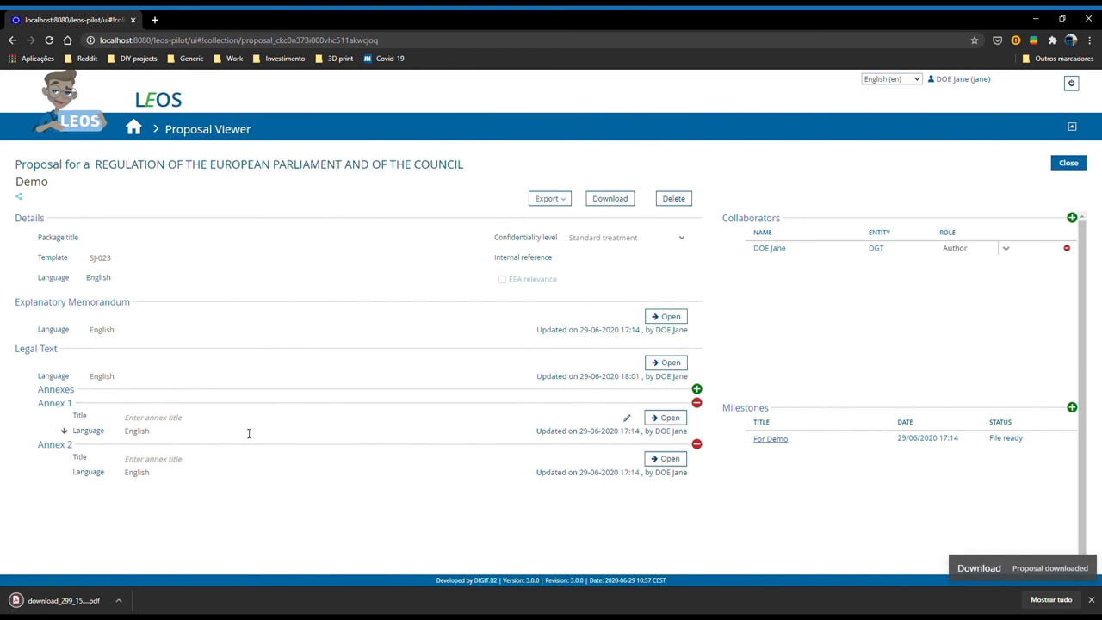
pyautogui.click(56, 604)
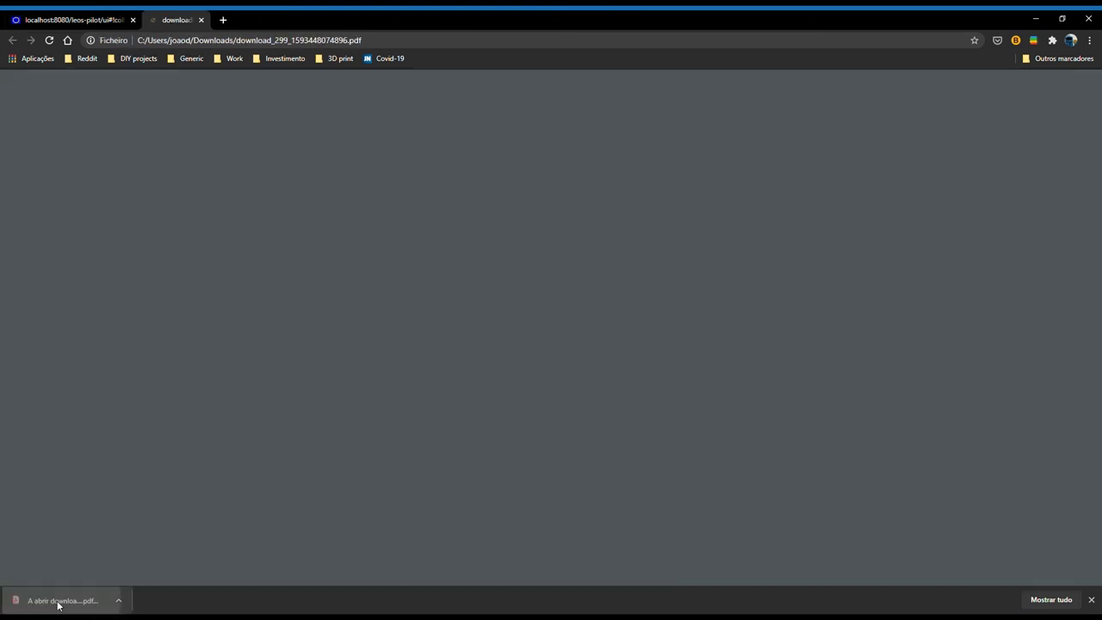
pyautogui.scroll(-3, 523, 396)
pyautogui.scroll(-3, 523, 396)
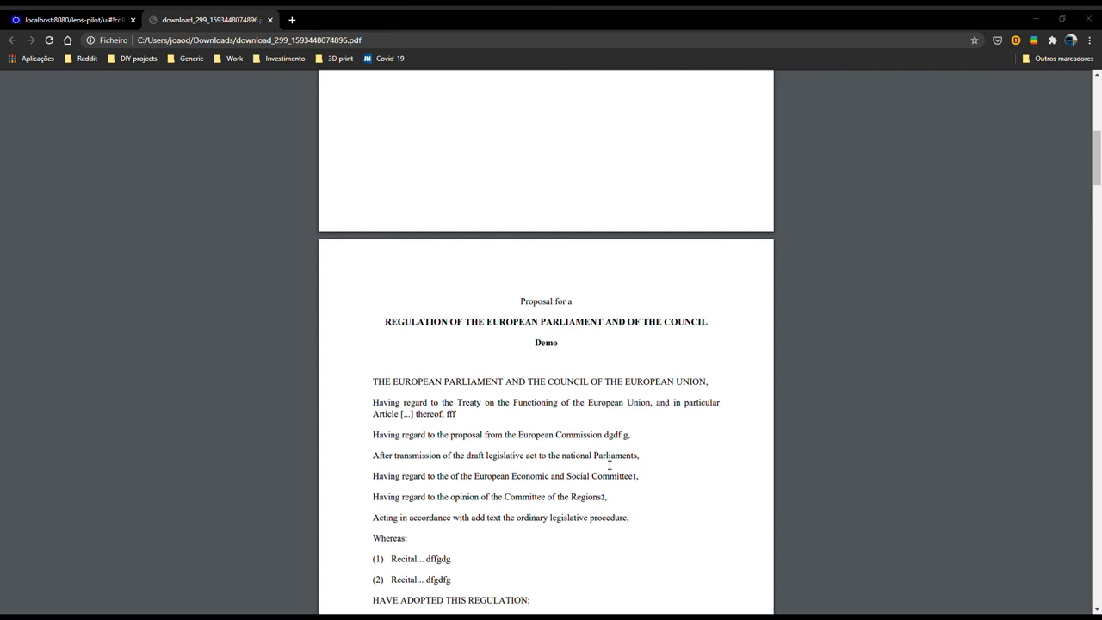
pyautogui.click(937, 448)
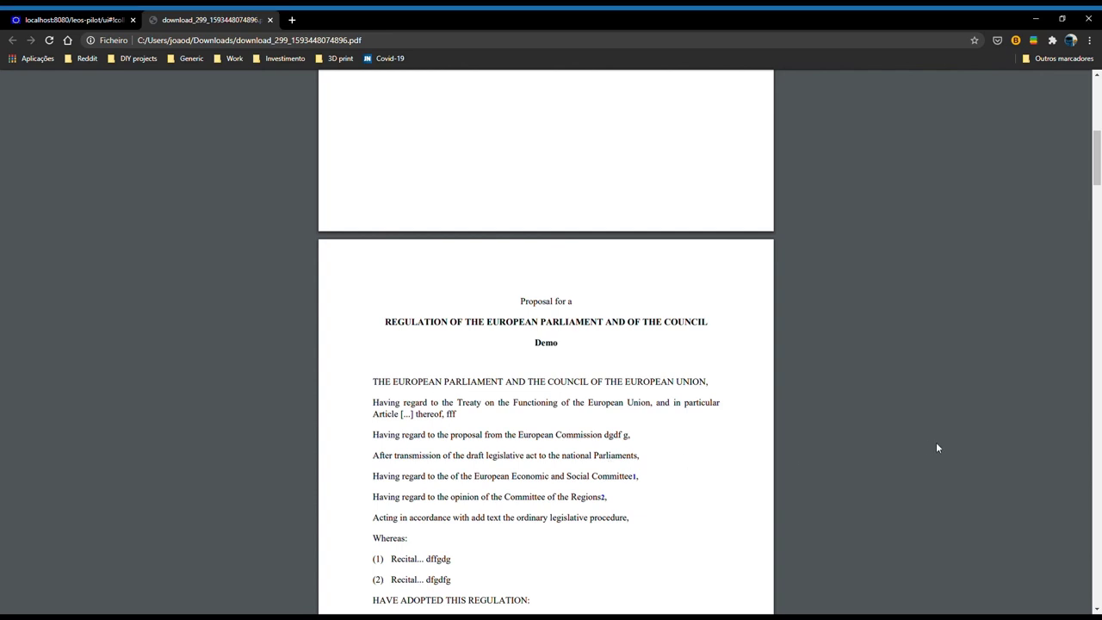